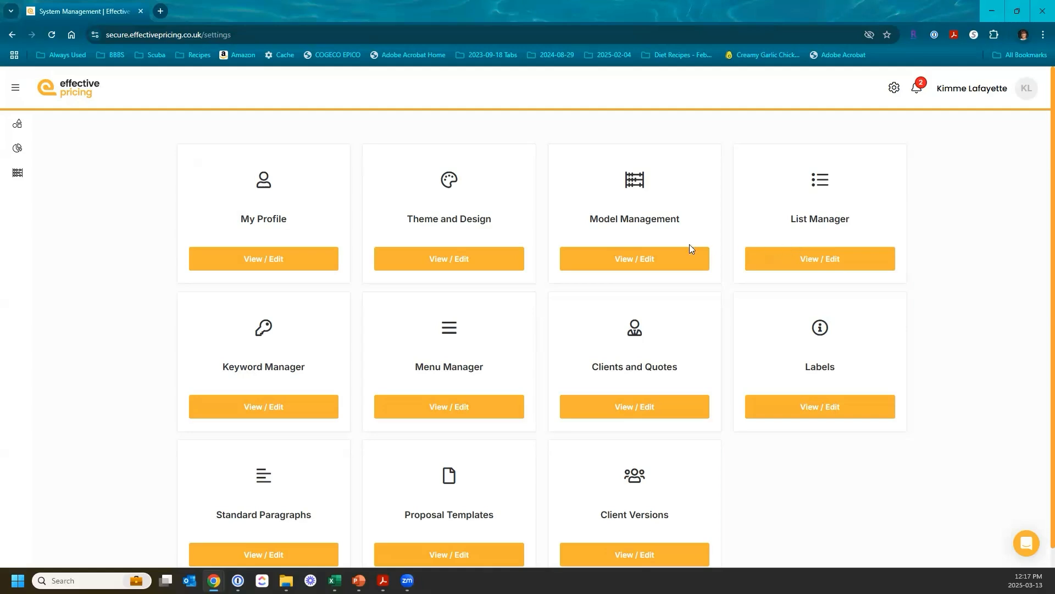
- Open Model Management and look through the full list of available pricing models and templates
click(642, 256)
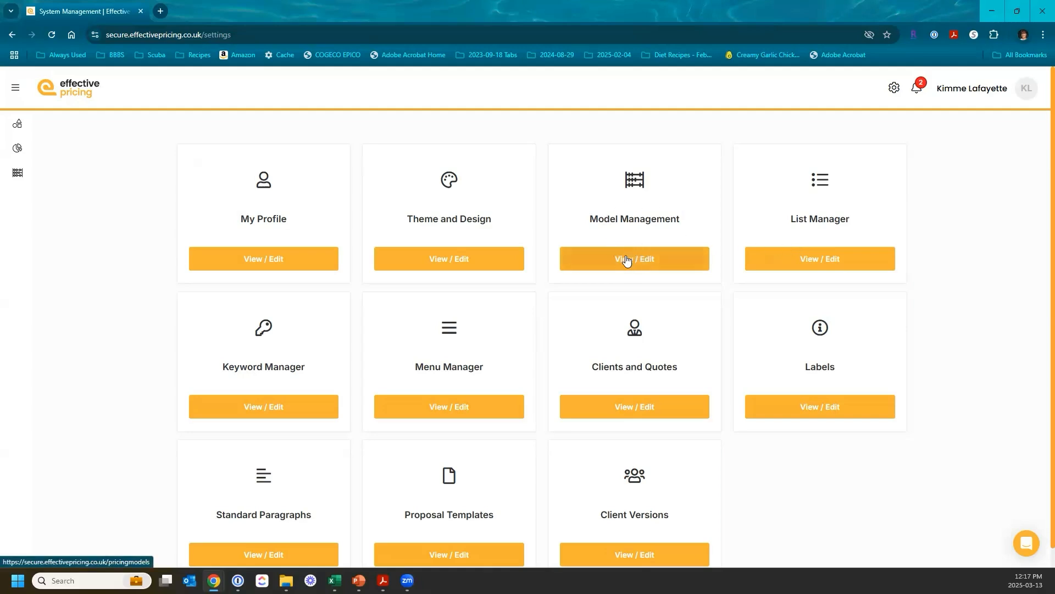
click(634, 261)
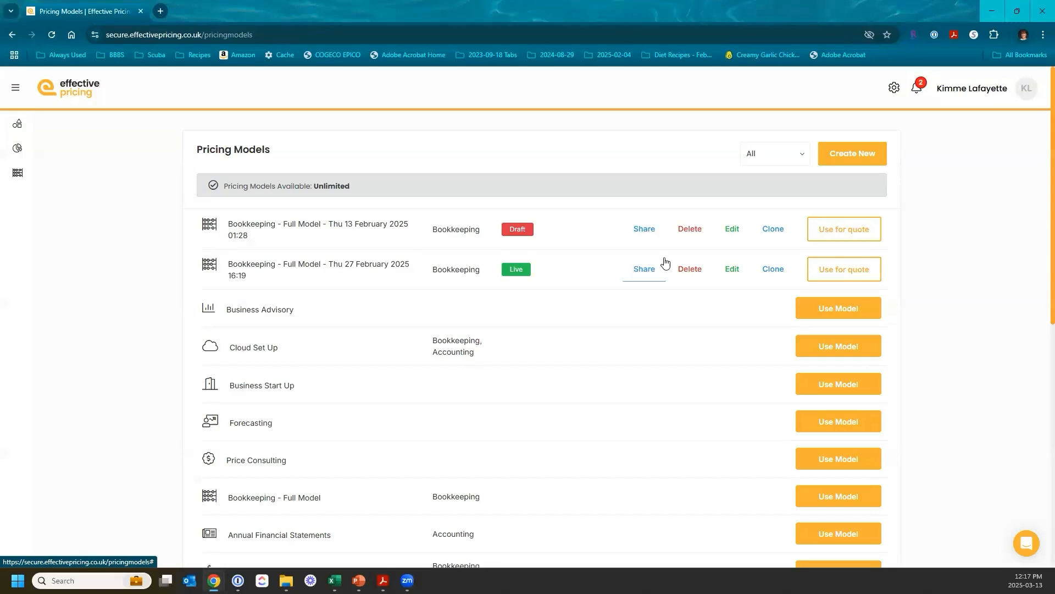
scroll(664, 262, down, 1)
scroll(664, 261, up, 1)
scroll(665, 262, down, 4)
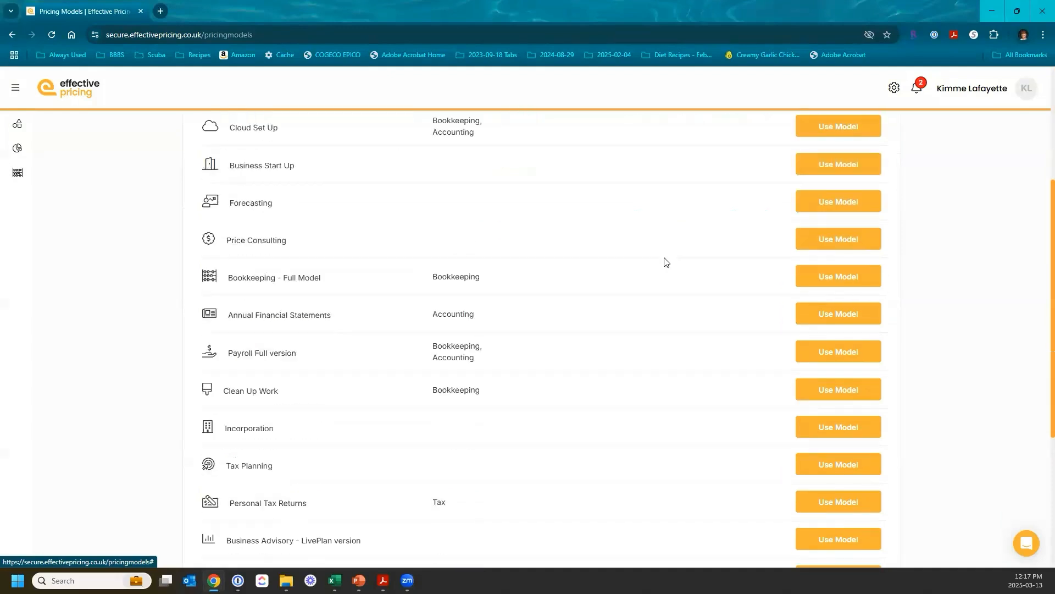
scroll(666, 262, down, 2)
scroll(667, 262, down, 2)
scroll(666, 263, down, 1)
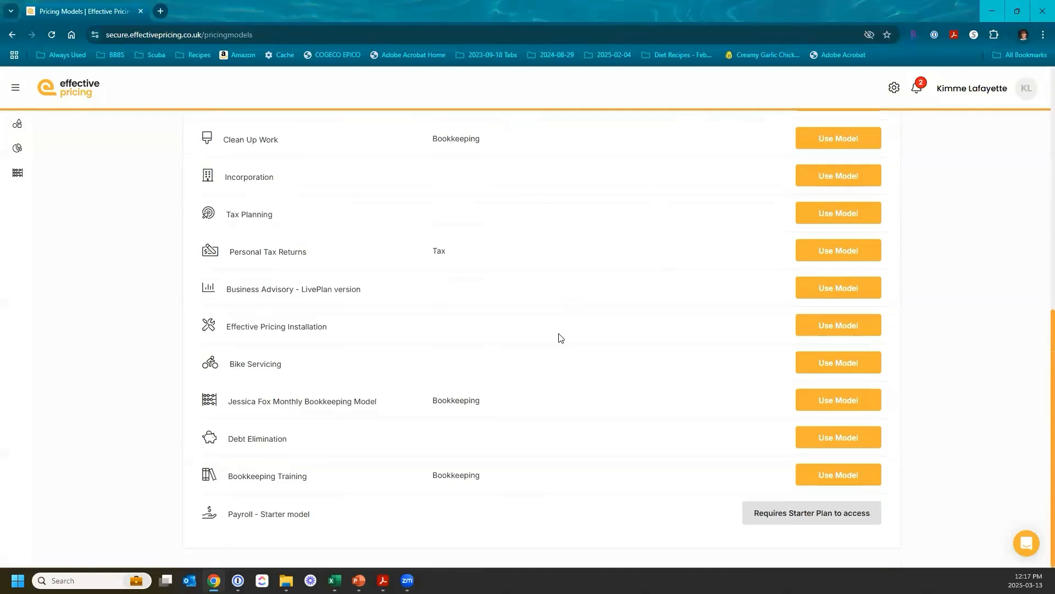
scroll(560, 337, up, 9)
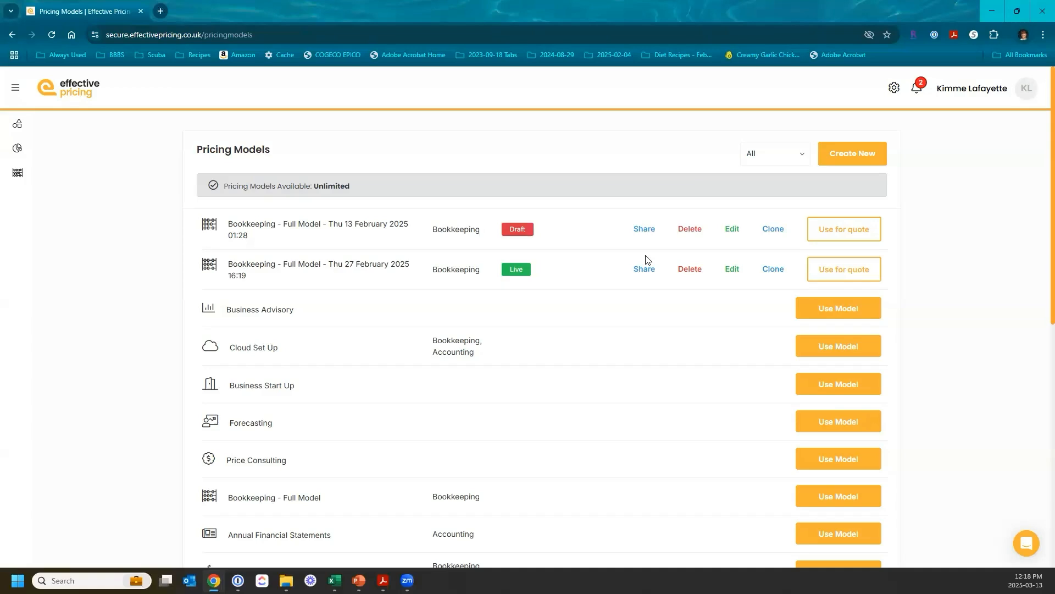
- Review the tags on the pricing models, filter the list by Tax, and reset the filter to All
click(801, 158)
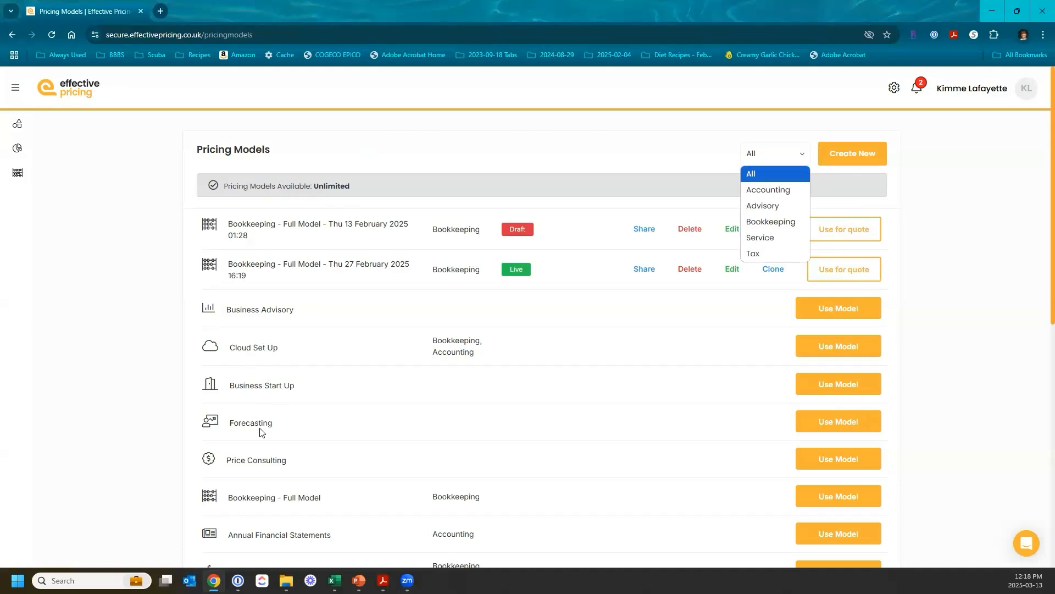
scroll(260, 433, down, 2)
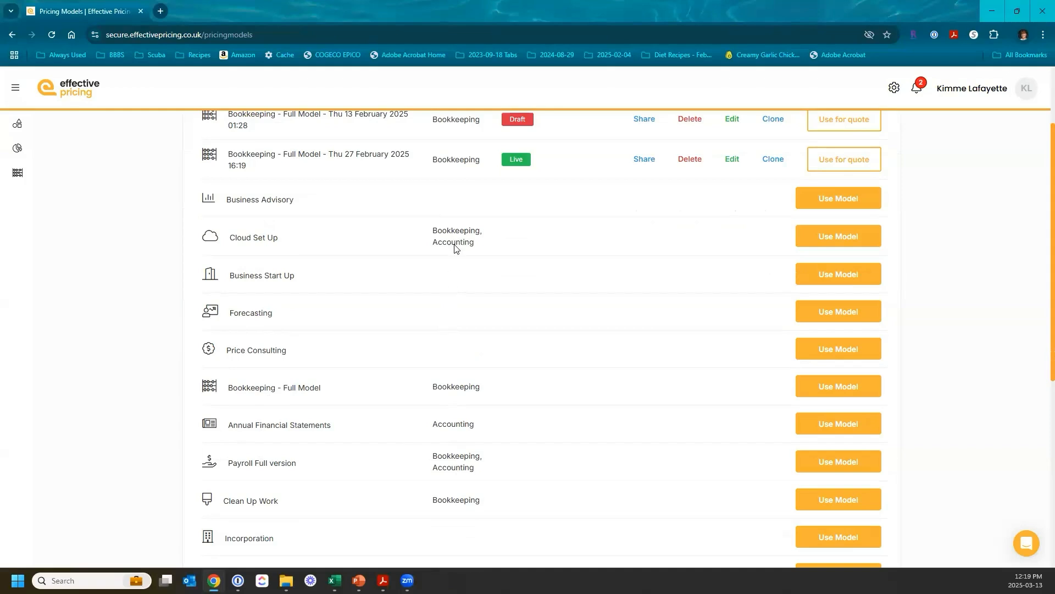
scroll(455, 244, down, 4)
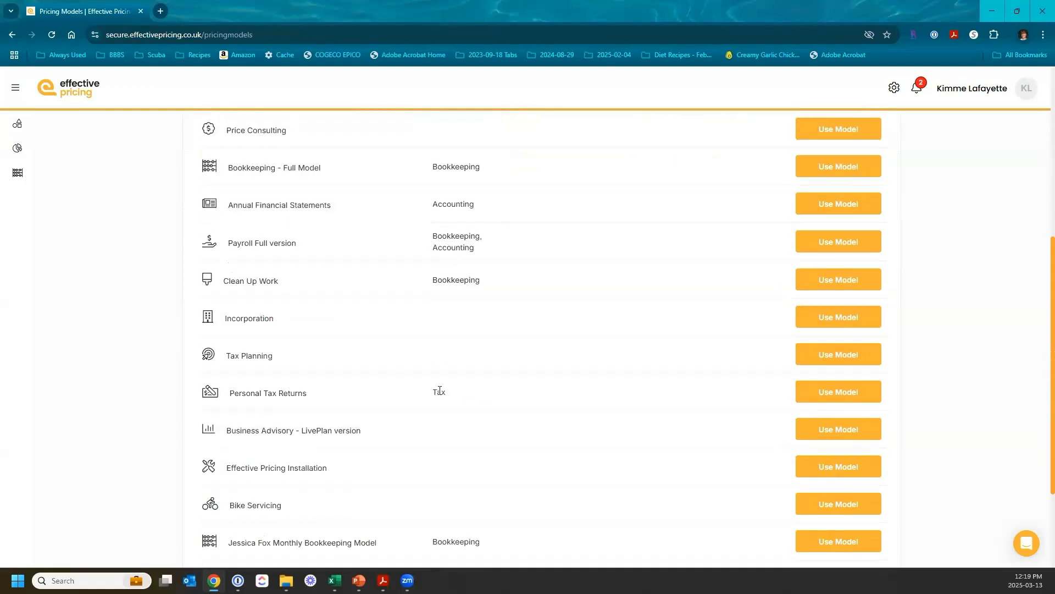
scroll(438, 391, up, 6)
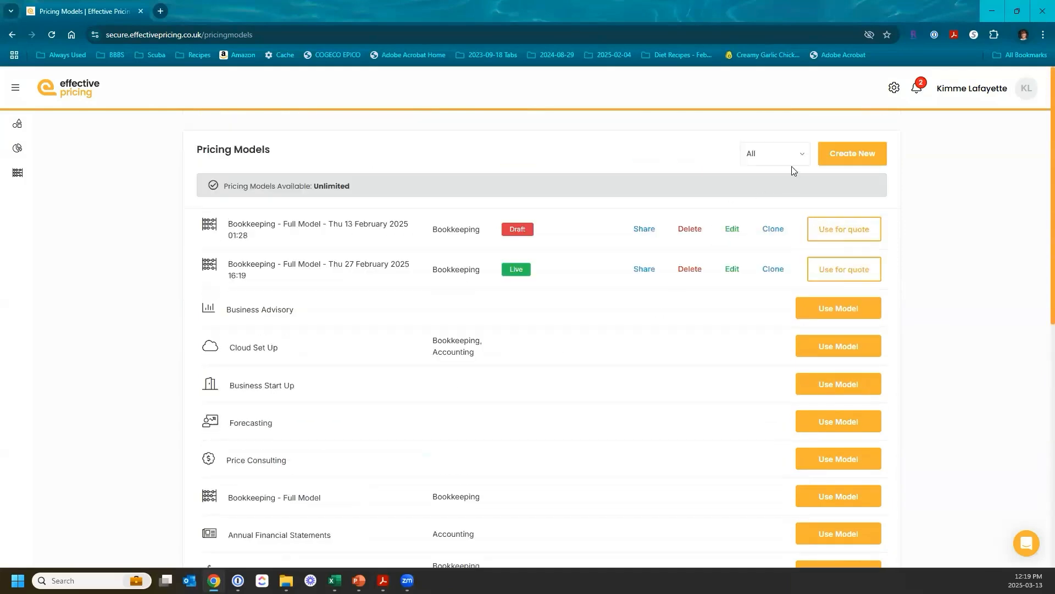
click(801, 157)
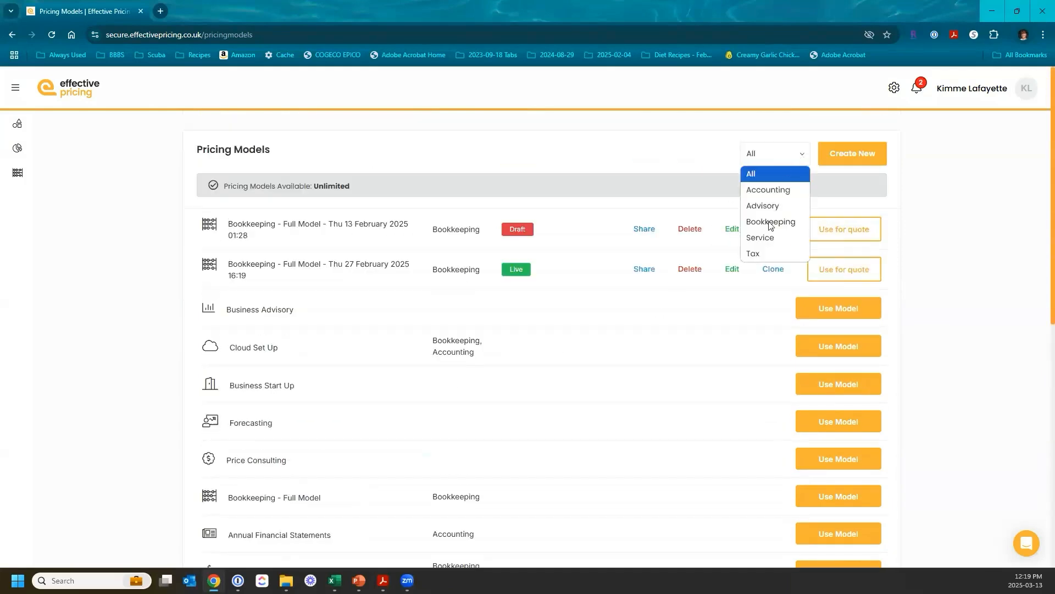
click(760, 261)
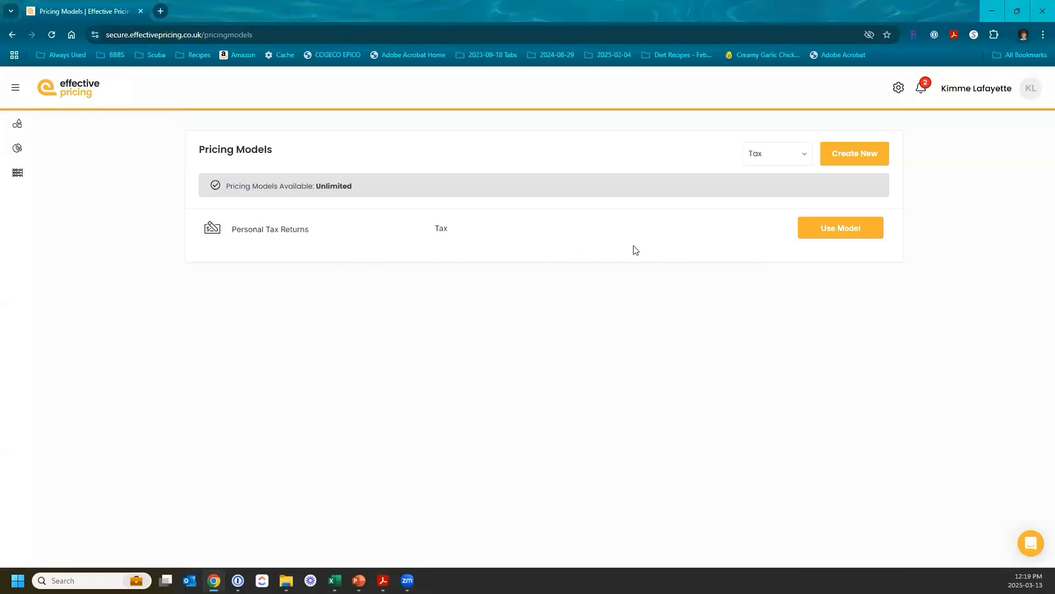
click(803, 153)
click(775, 173)
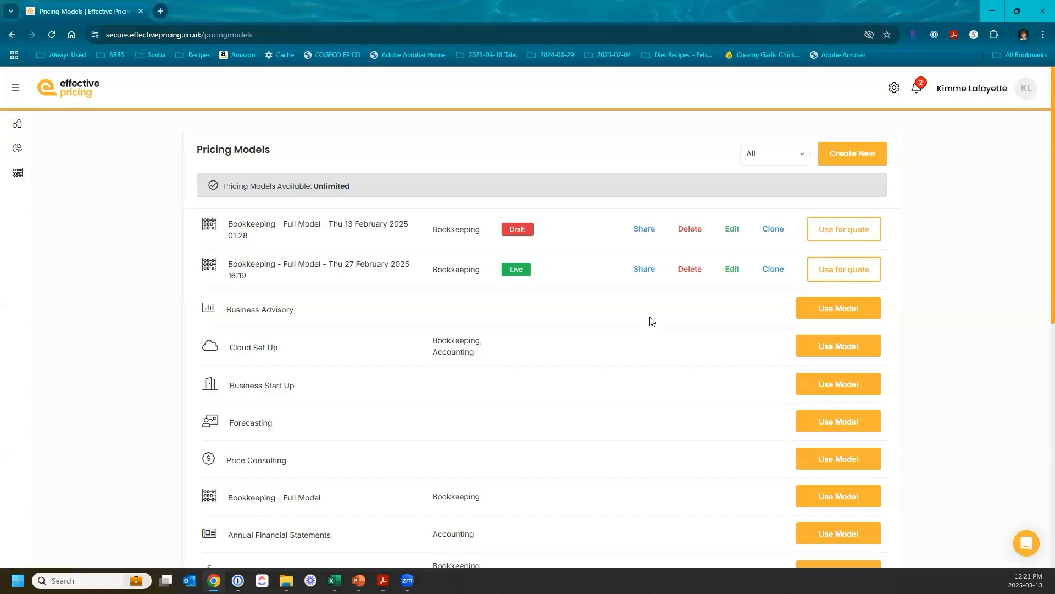
- Create a pricing model from the Bookkeeping - Full Model template and name it "BBBS - Bookkeeping - Full Model - TBE"
scroll(599, 320, down, 2)
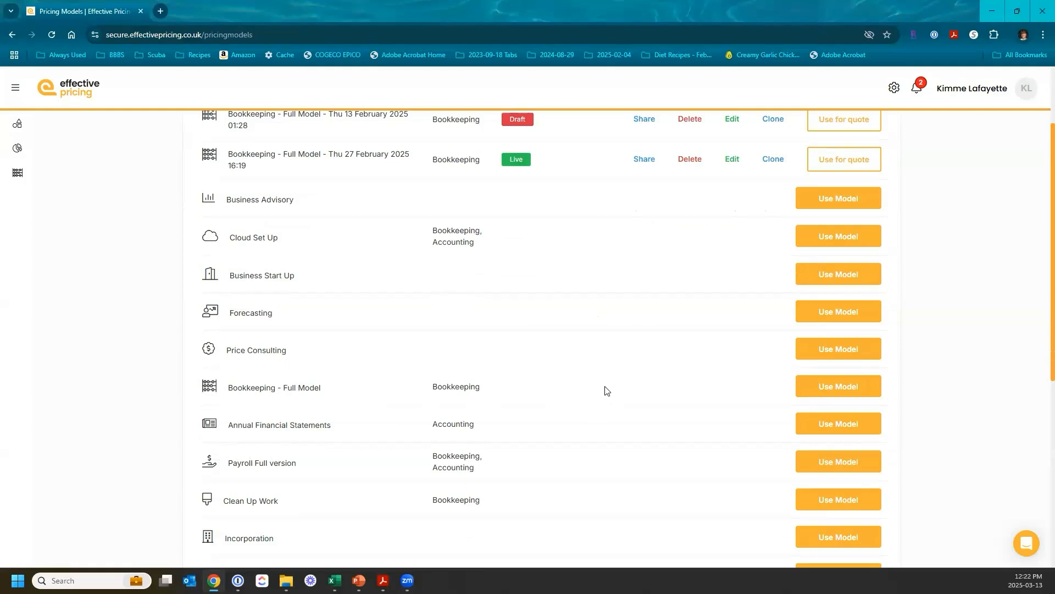
click(840, 386)
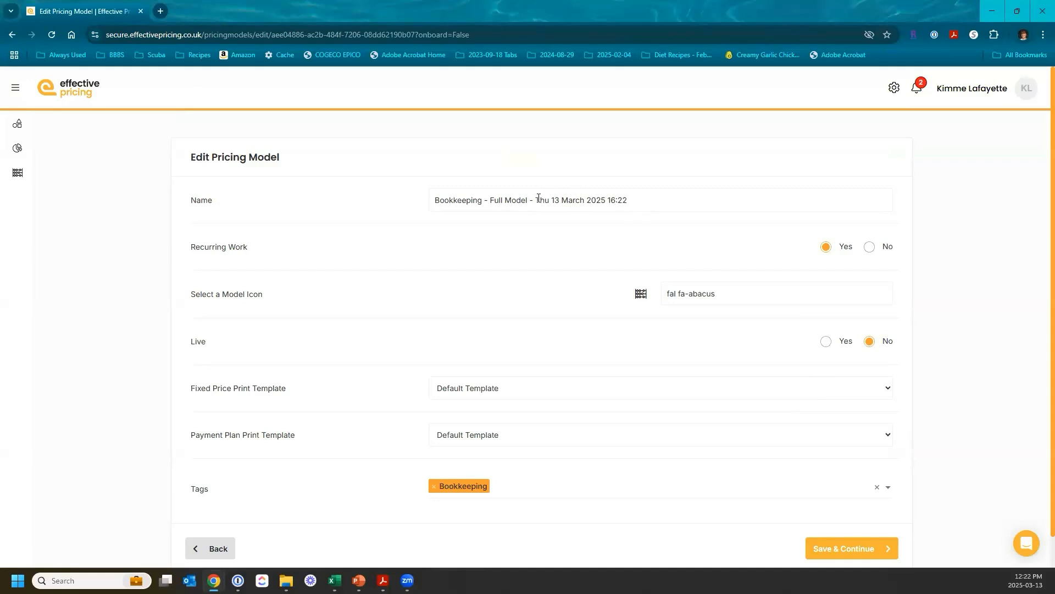
click(634, 201)
text(BBBS )
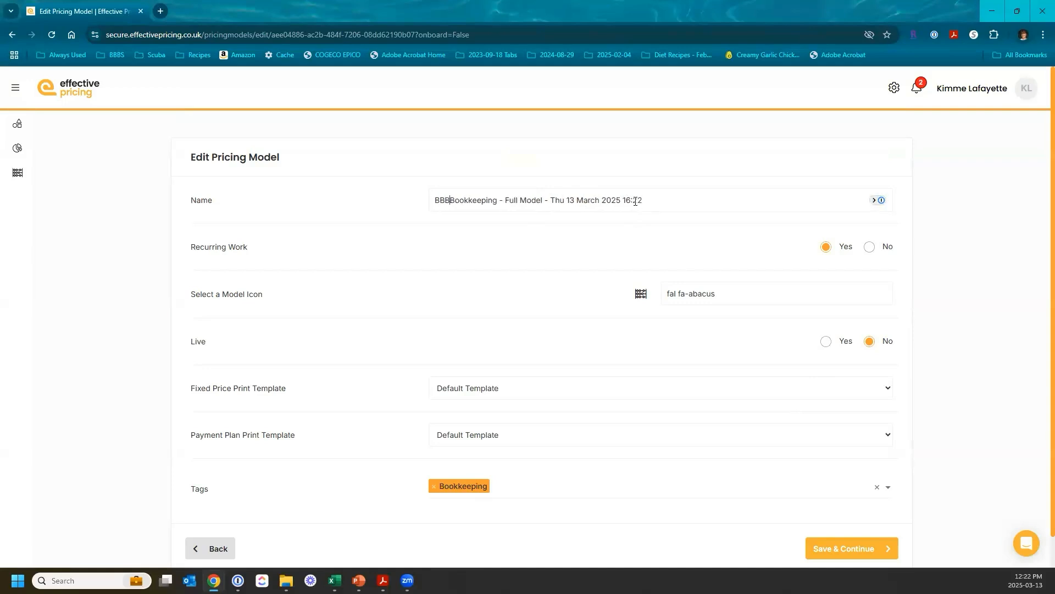
text(-)
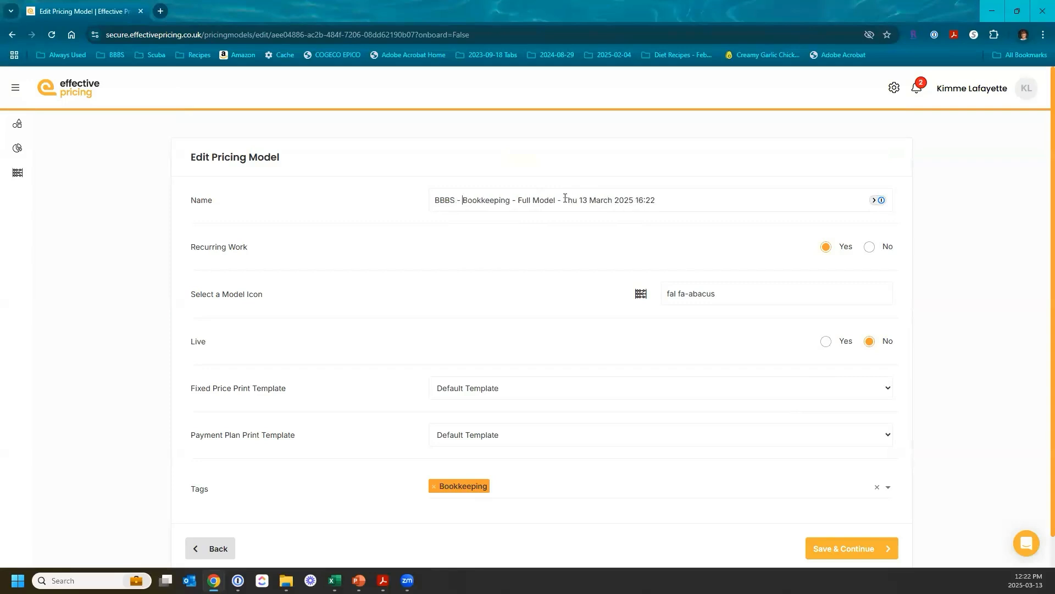
drag(563, 200, 665, 203)
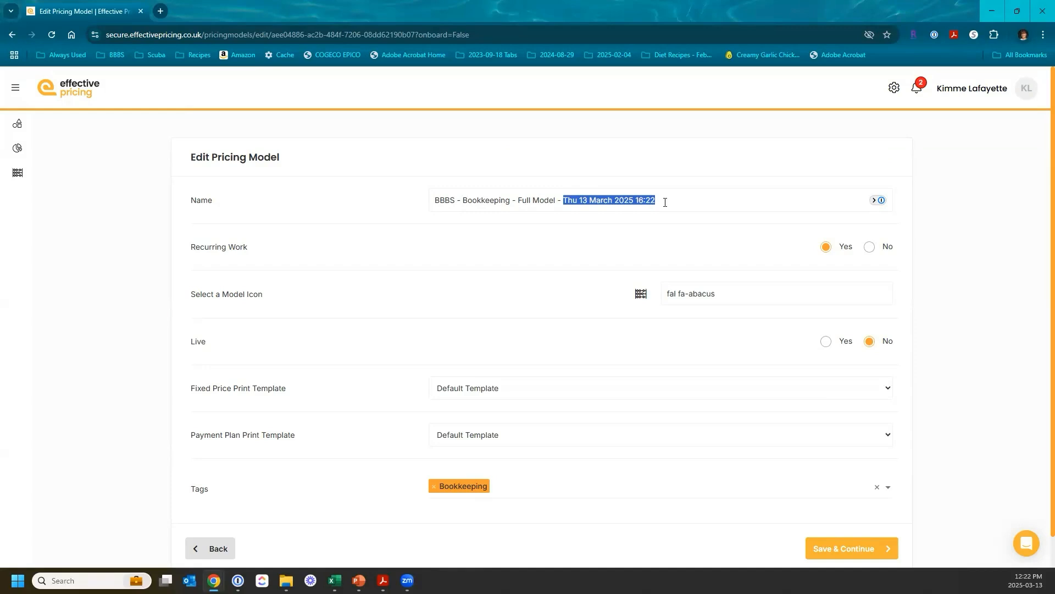
text(TBE)
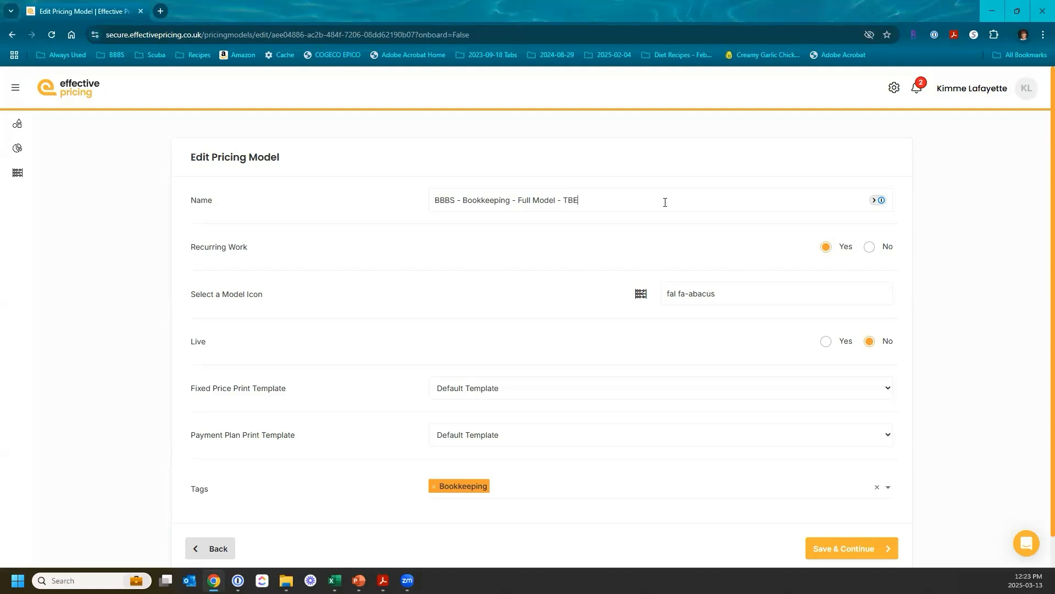
click(635, 195)
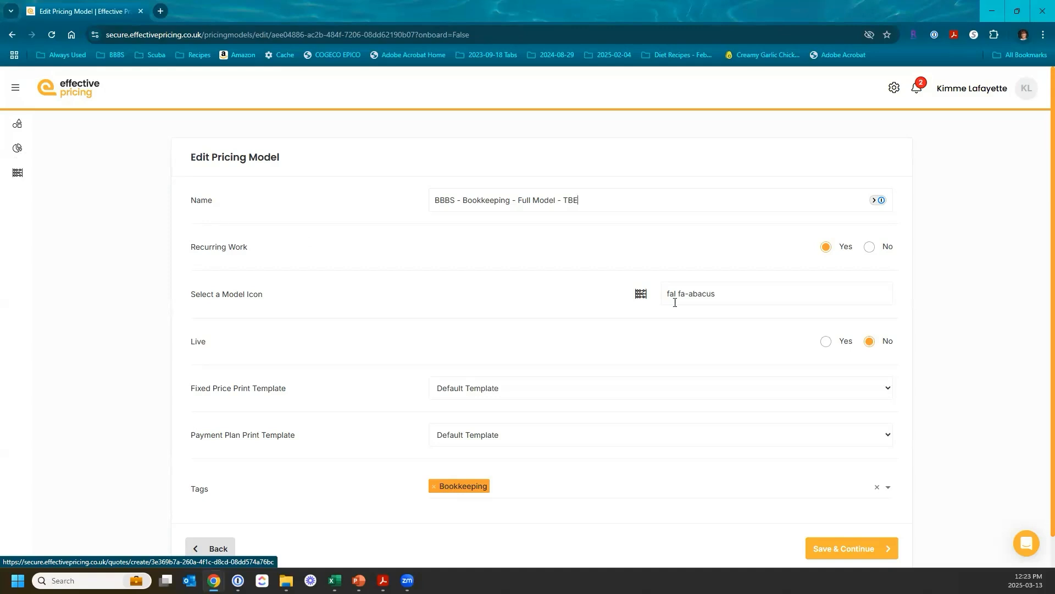
- Set the model icon to the dog (fal fa-dog) and save the model's settings to continue to its questions
click(737, 294)
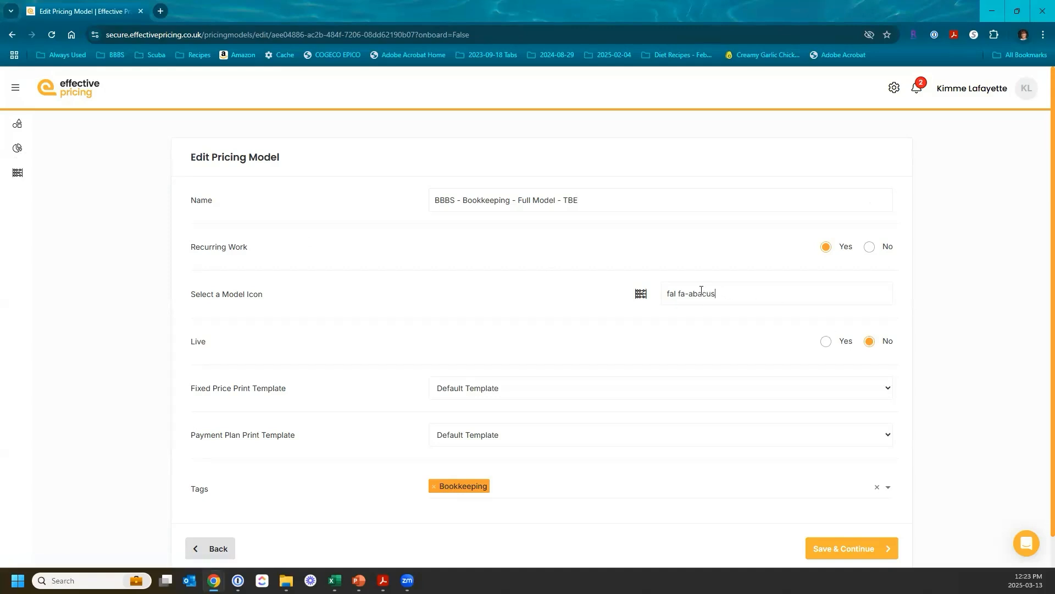
click(642, 295)
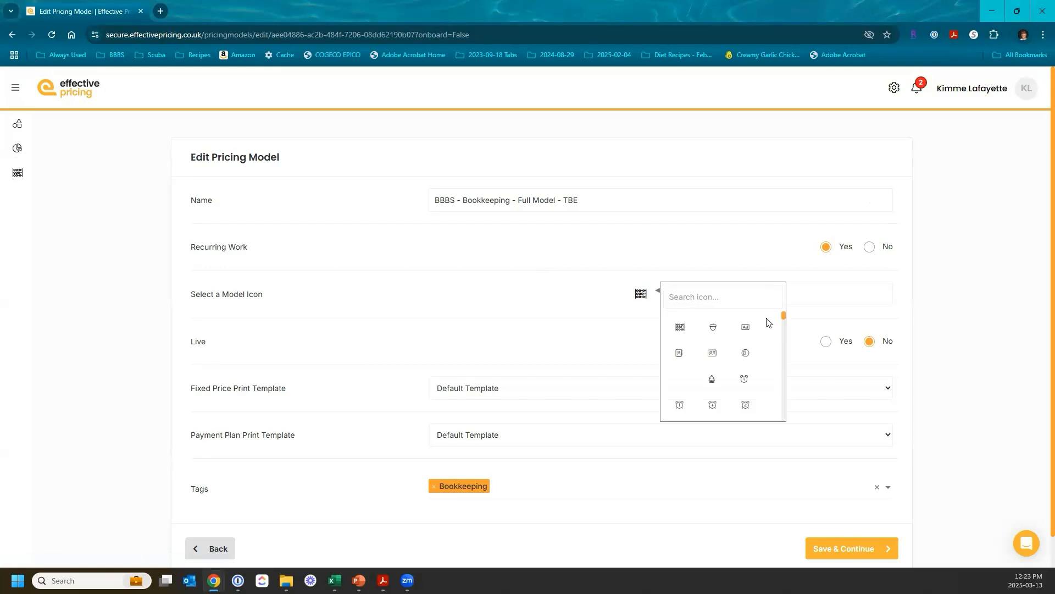
drag(783, 315, 782, 401)
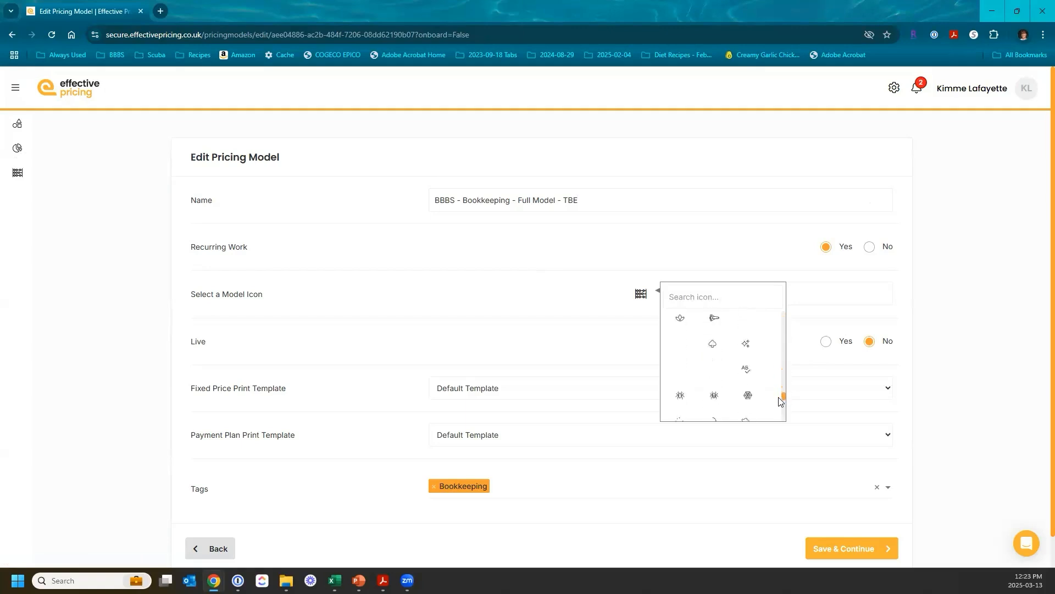
click(702, 296)
text(rocke)
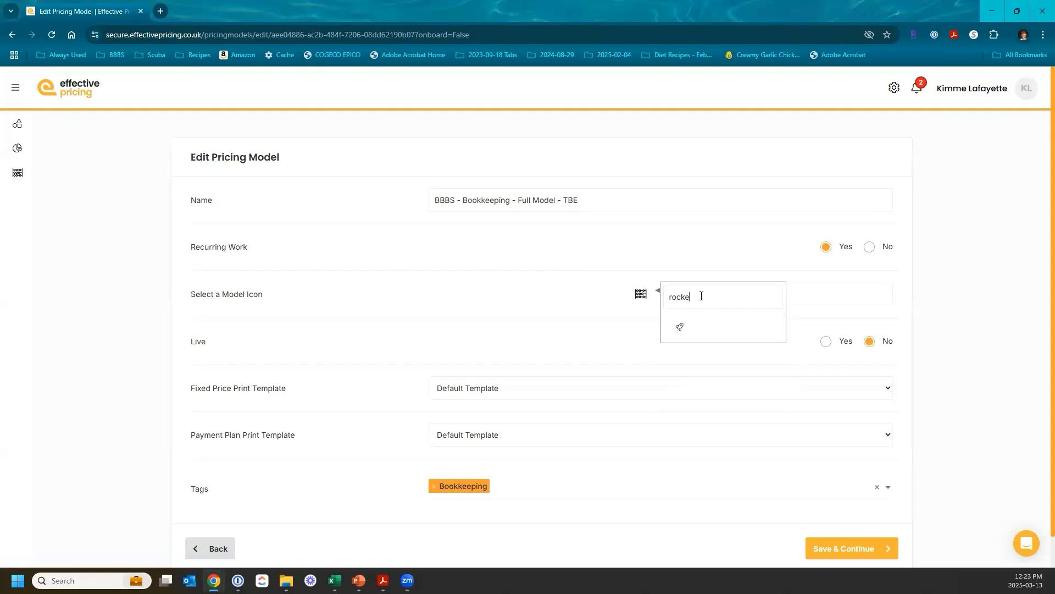
key(ctrl+a)
text(dog)
click(680, 327)
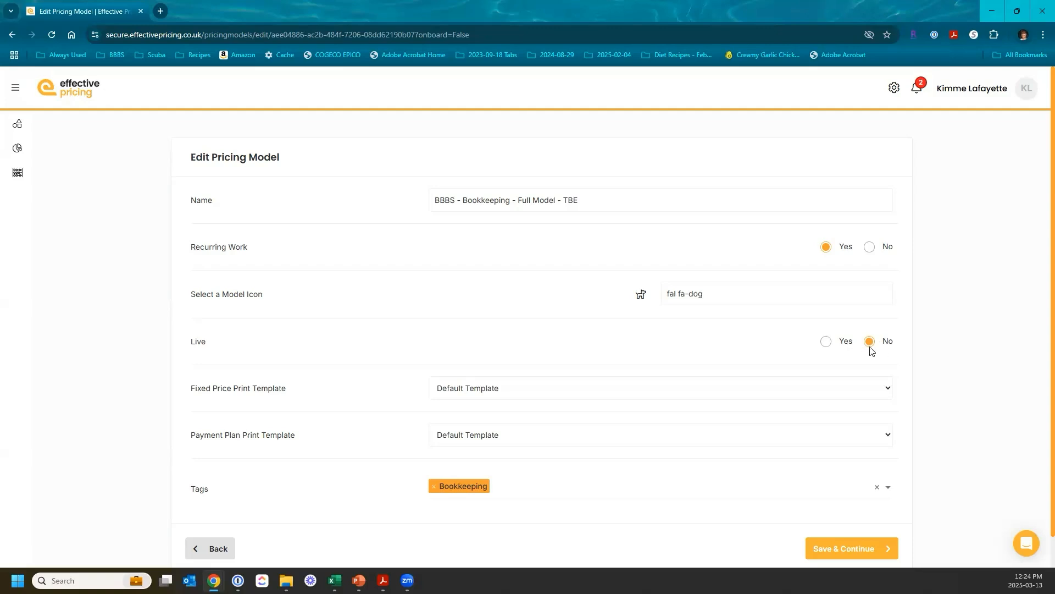
scroll(871, 352, down, 1)
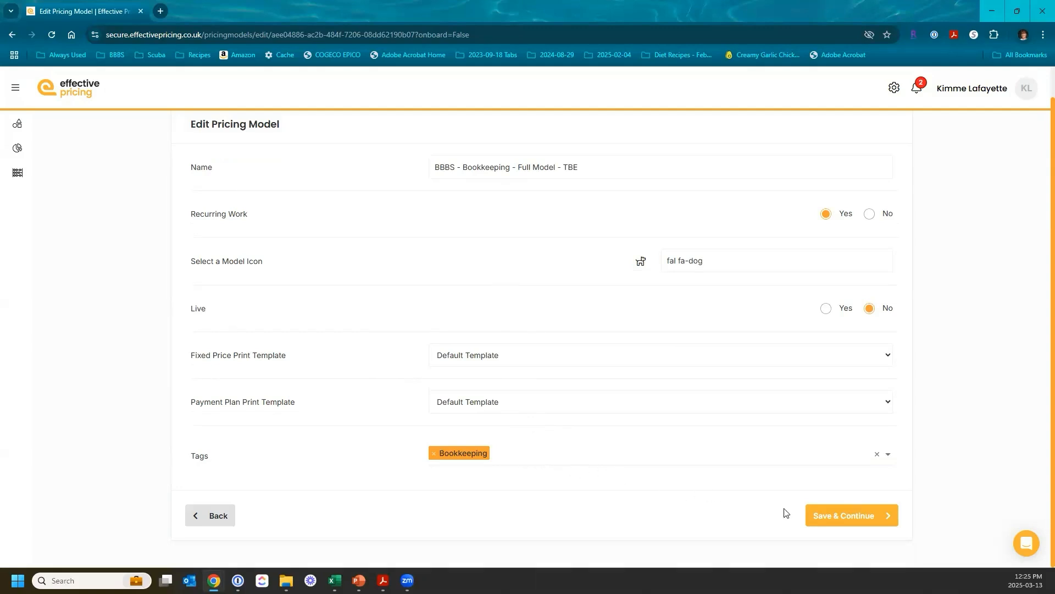
click(844, 519)
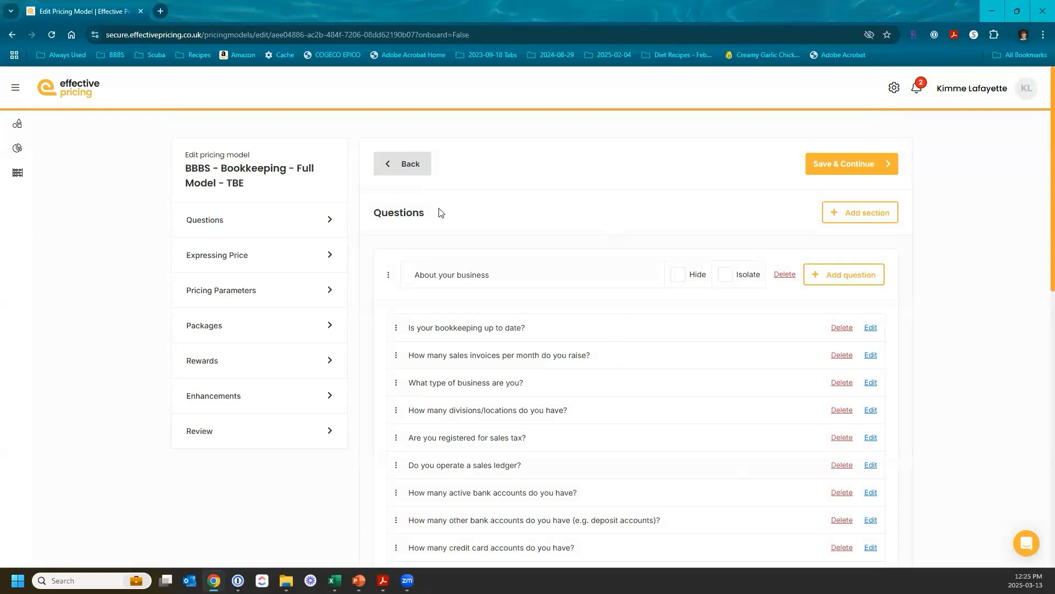
- Return to the pricing models list and switch the BBBS model's status to Live and back to Draft
click(894, 88)
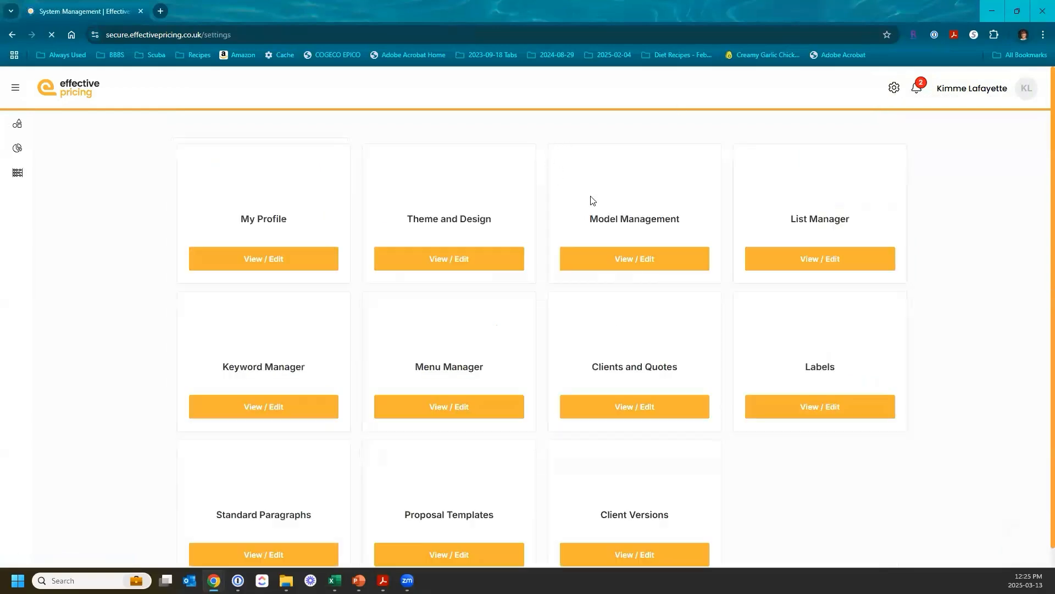
click(644, 252)
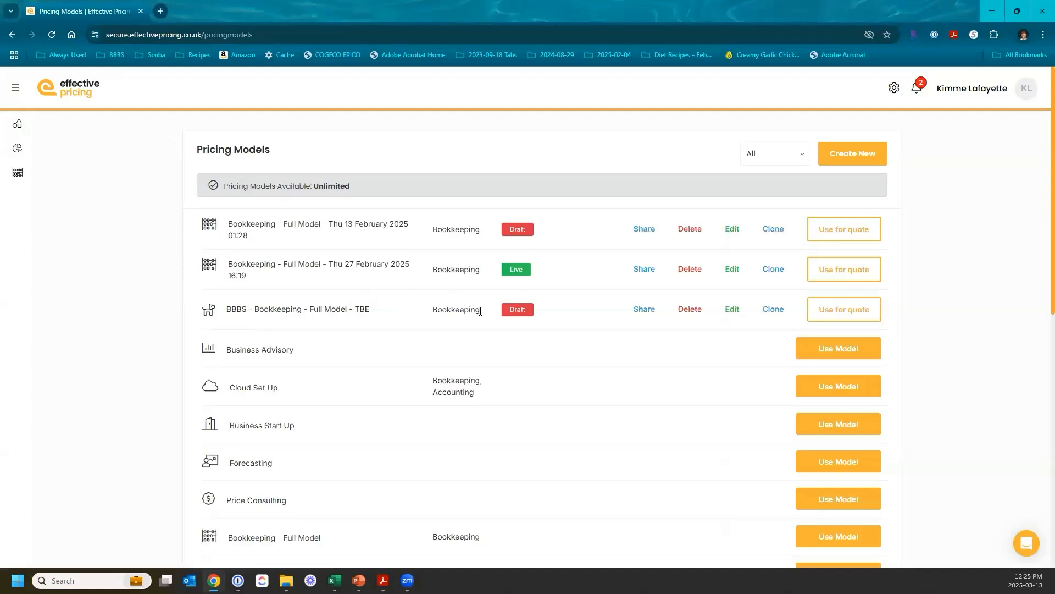
click(521, 306)
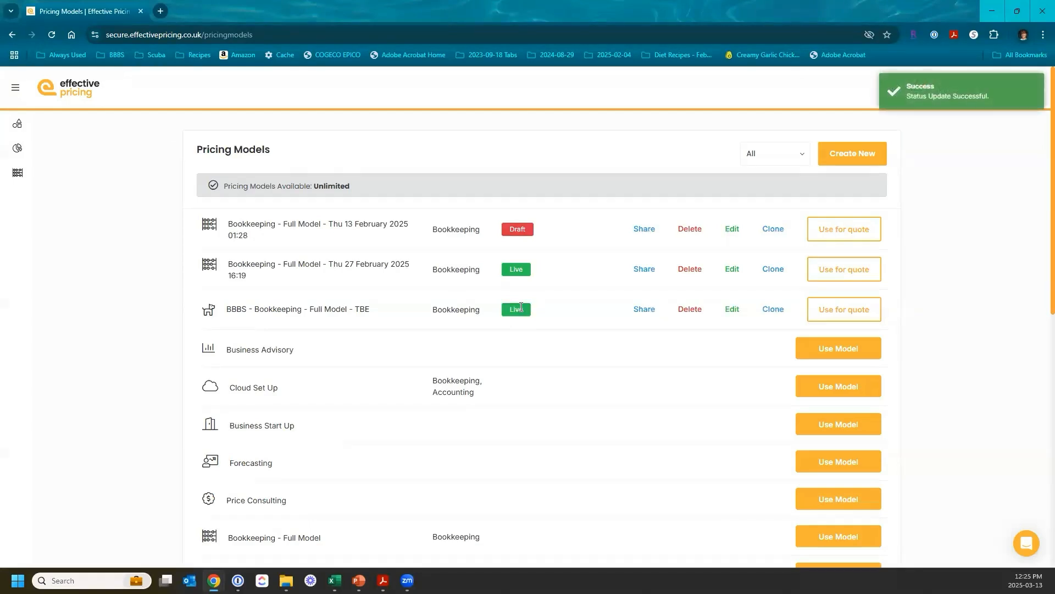
click(521, 307)
click(521, 307)
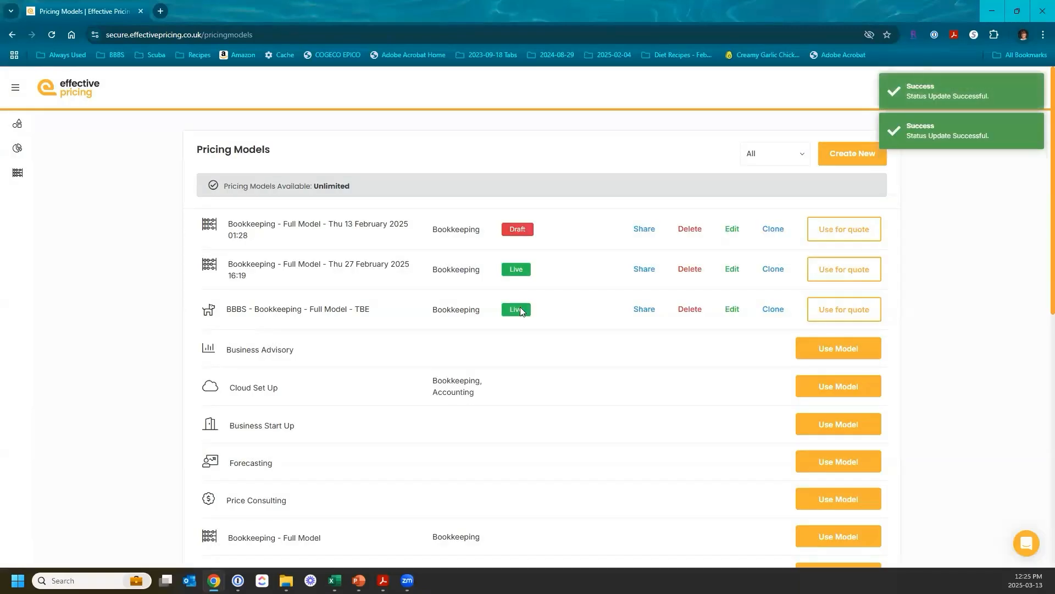
click(520, 309)
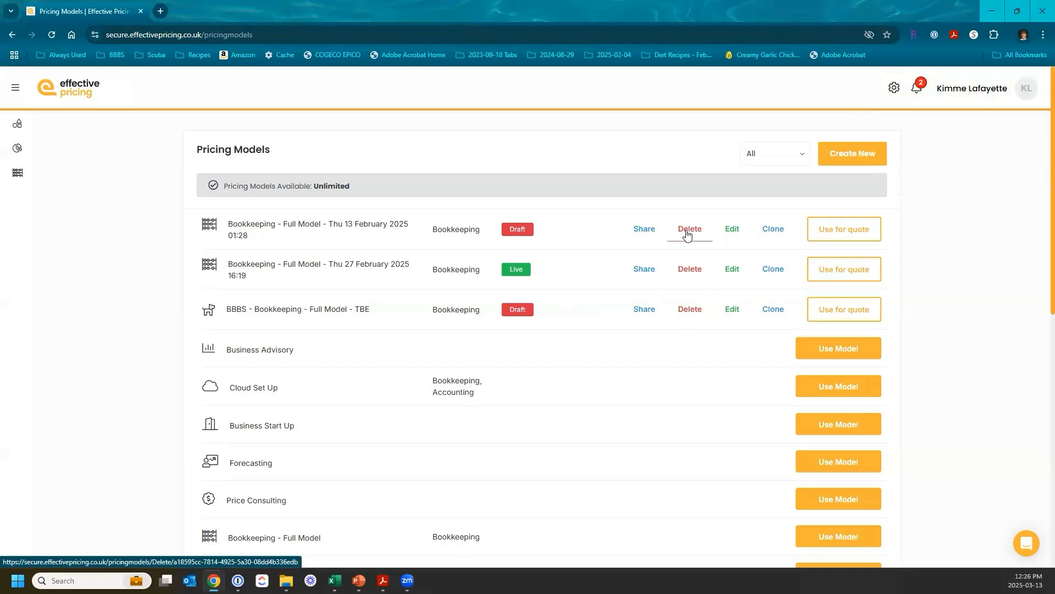
- Permanently delete the two old Bookkeeping - Full Model copies dated 27 February 2025 and 13 February 2025
click(687, 270)
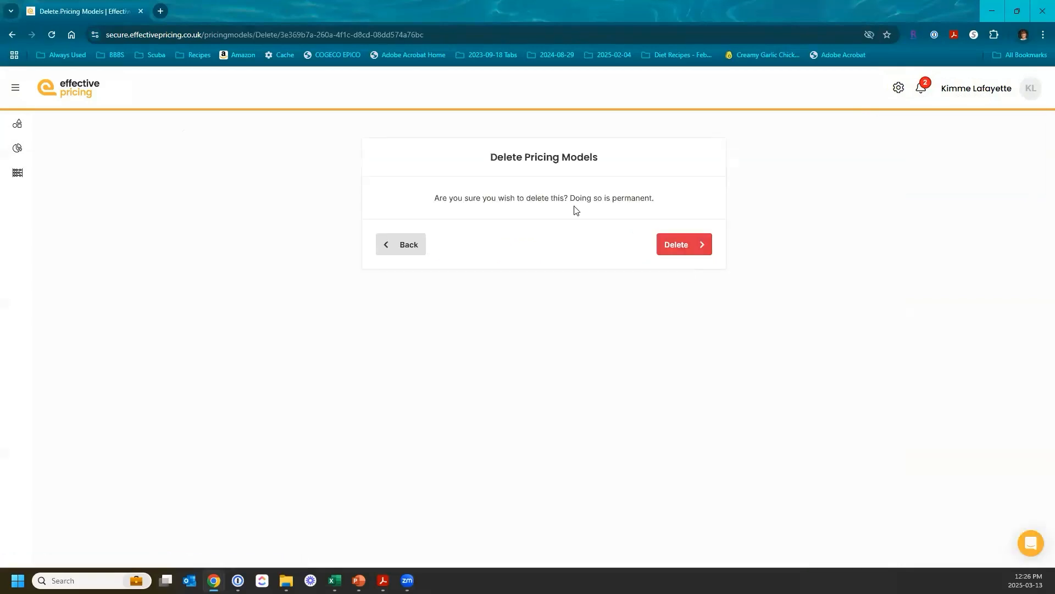
click(687, 248)
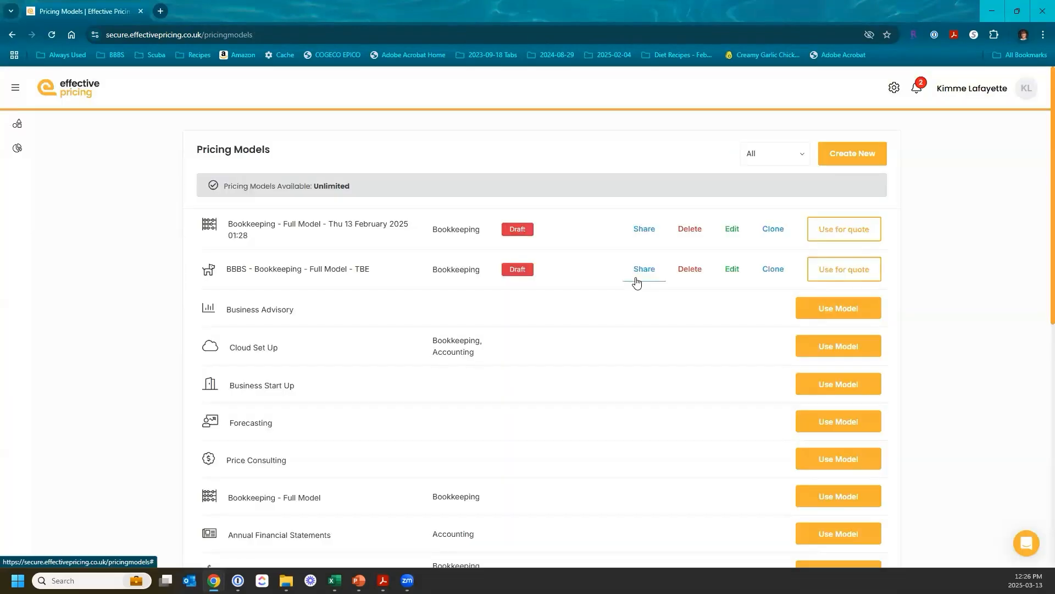
click(691, 230)
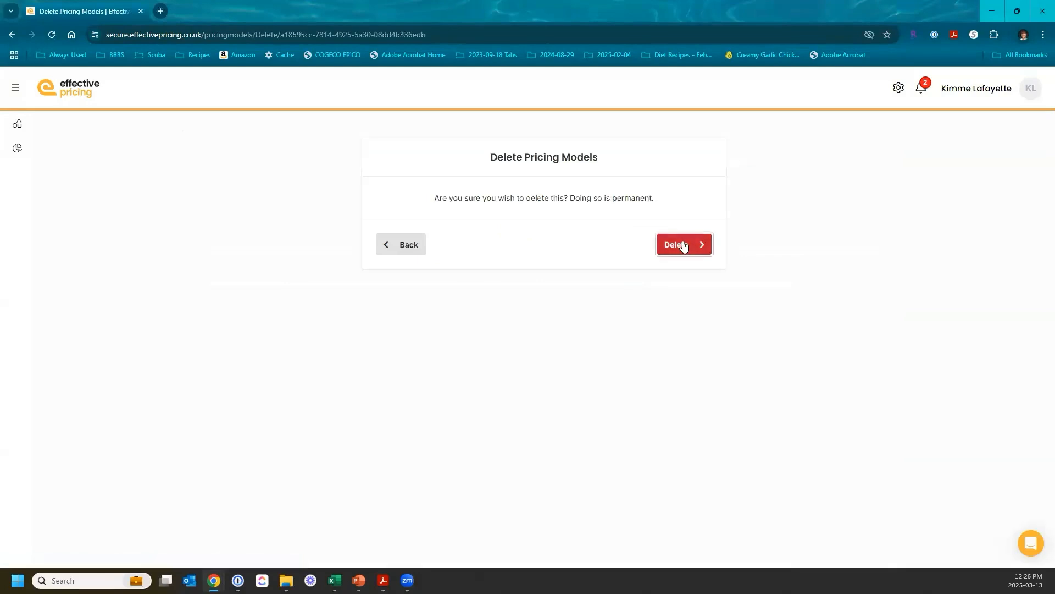
click(684, 245)
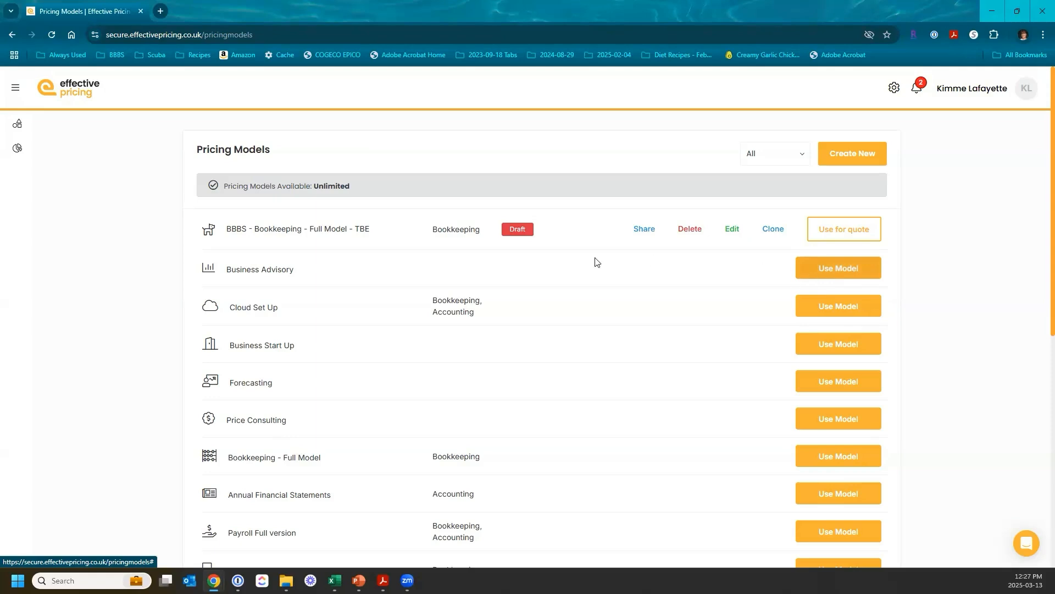
- Set the BBBS - Bookkeeping - Full Model - TBE model's status to Live, then open its sharing consent prompt and back out without sharing
click(517, 230)
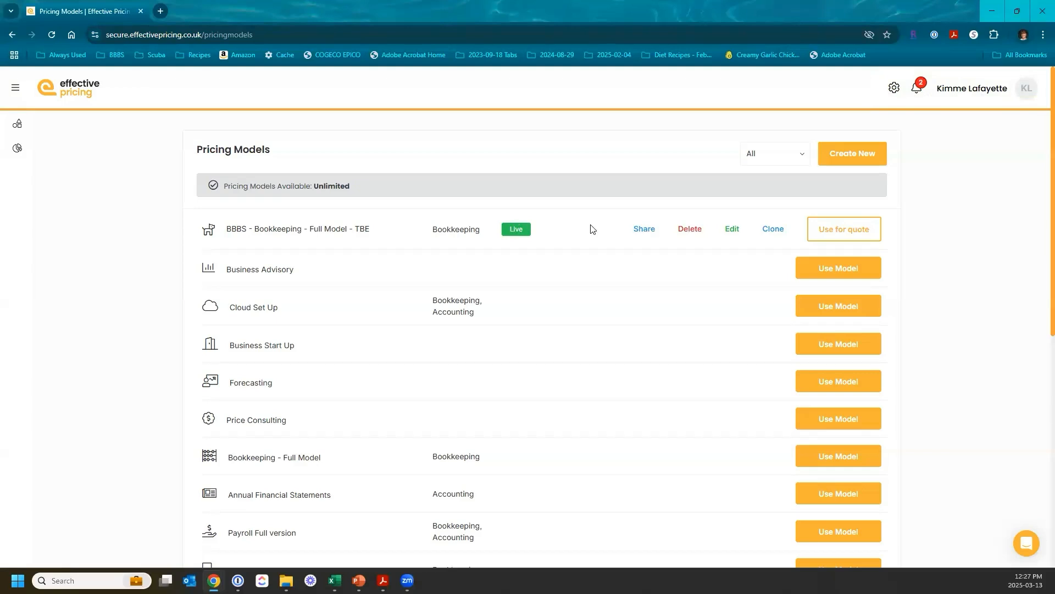
click(644, 230)
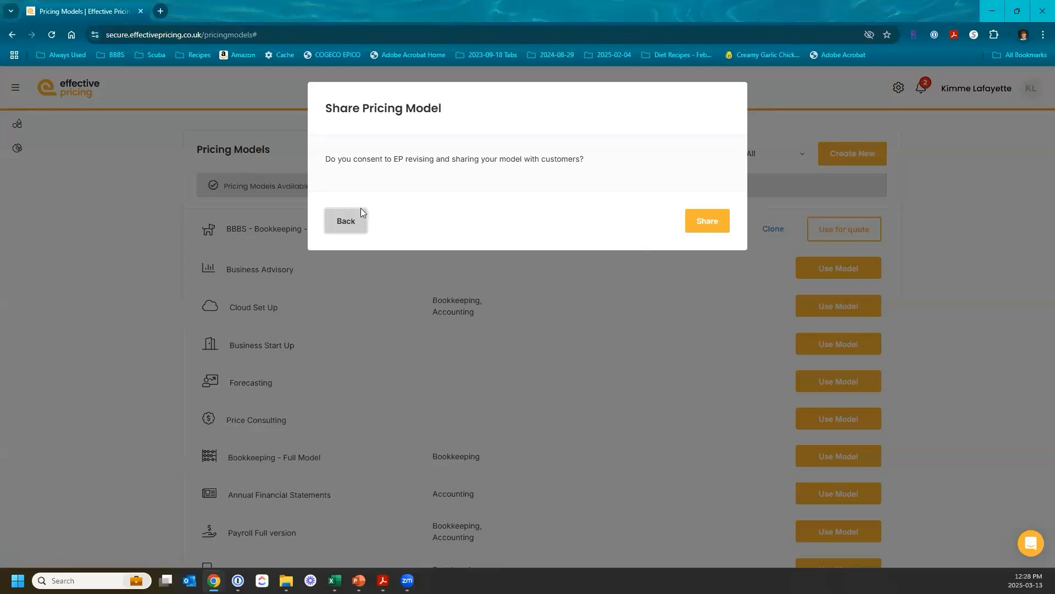
click(339, 220)
scroll(353, 242, down, 8)
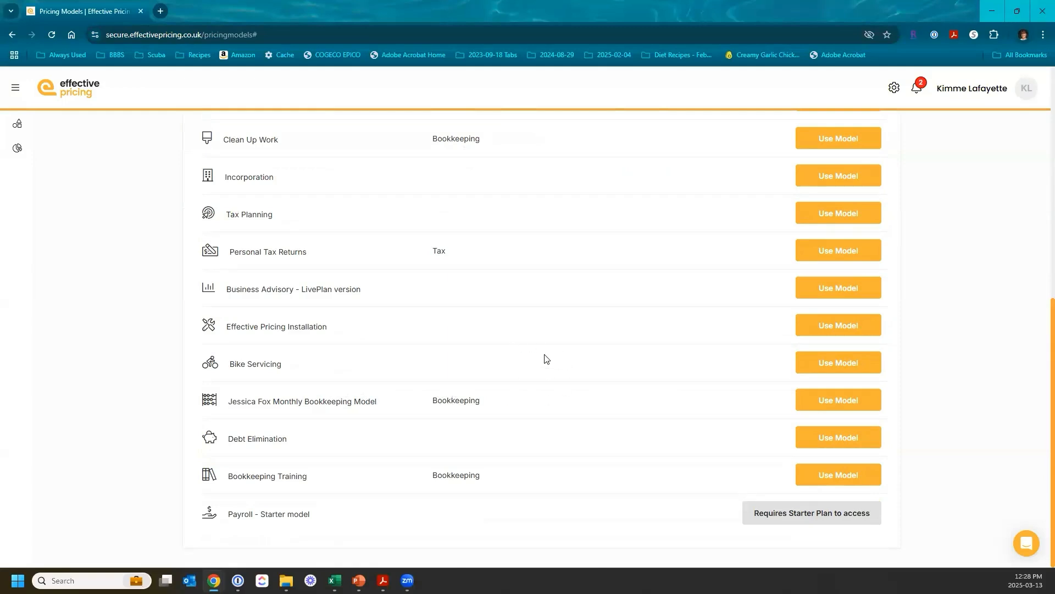
scroll(546, 359, up, 7)
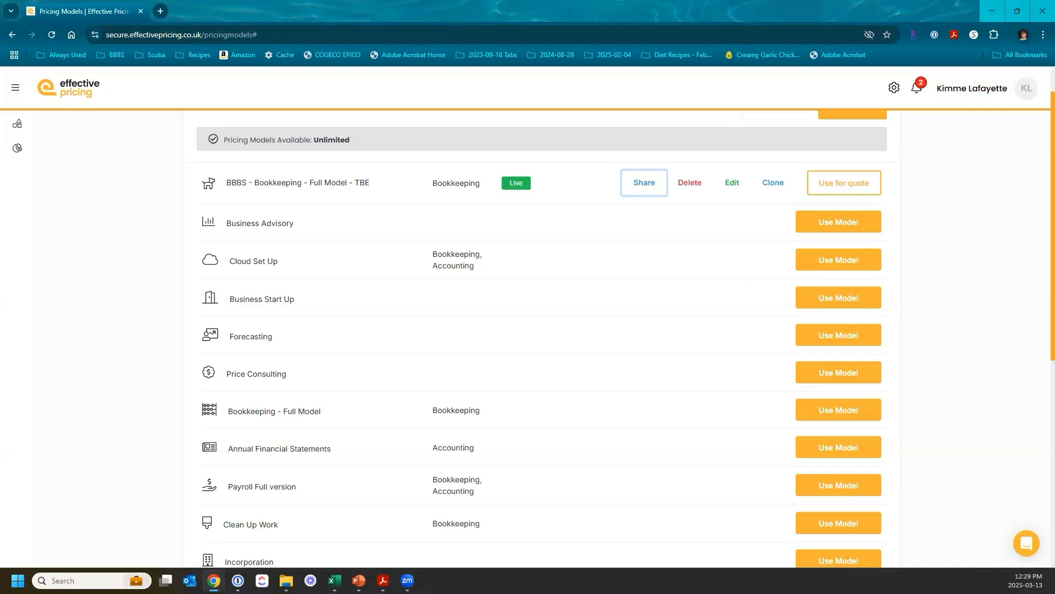
- Open the BBBS - Bookkeeping - Full Model - TBE model for editing and save its base settings to continue to the questions
click(736, 186)
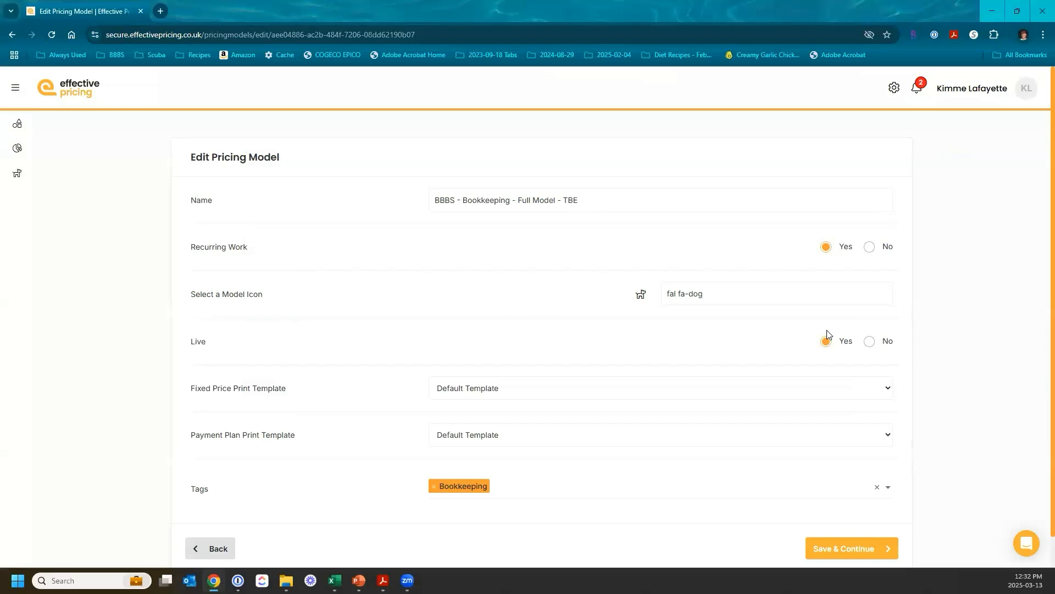
scroll(827, 333, down, 1)
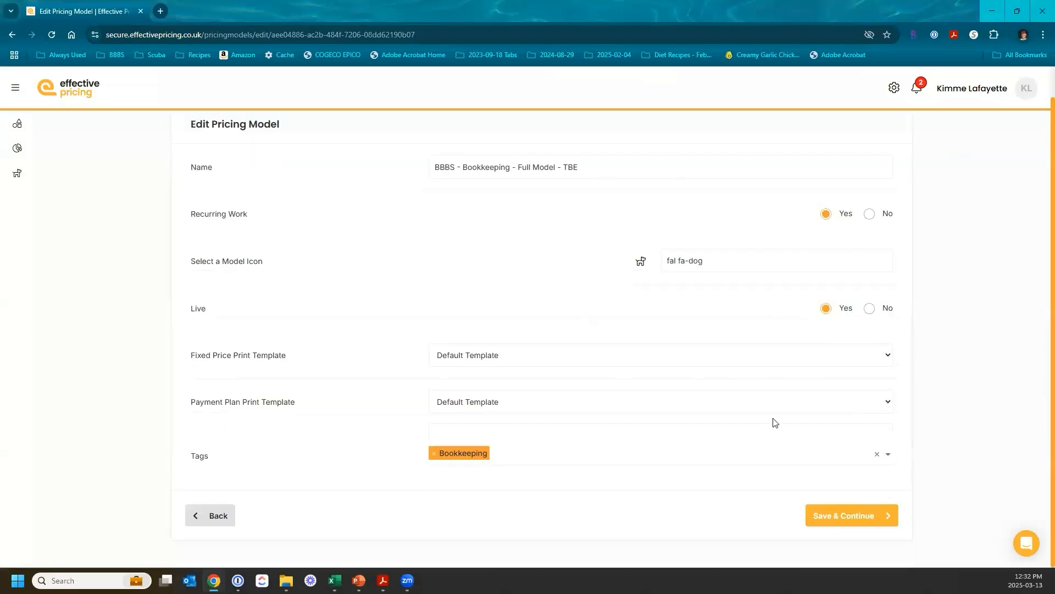
click(841, 517)
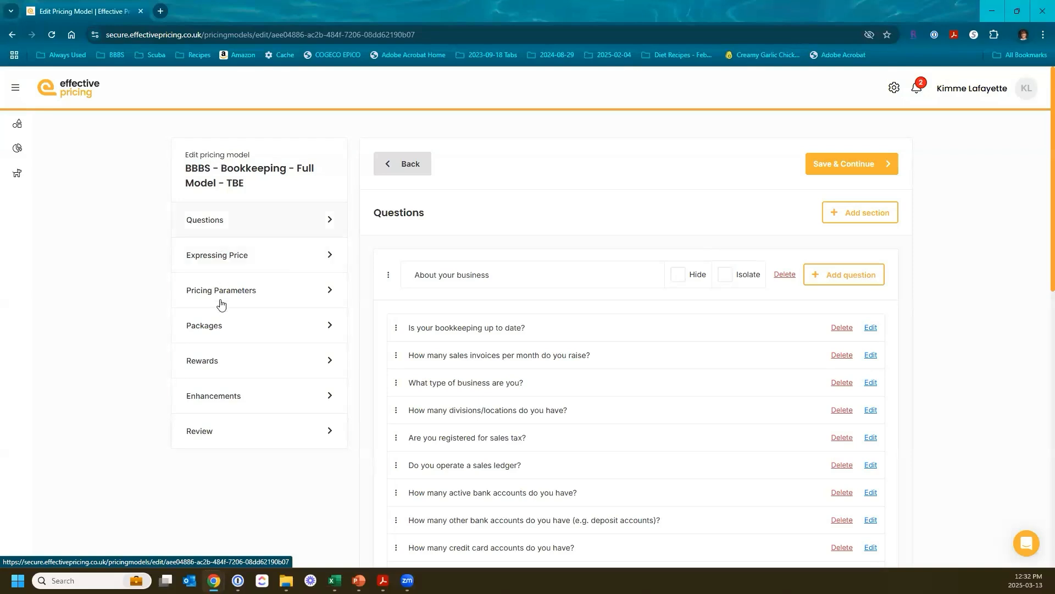
- Look through the model's Packages, Pricing Parameters, Rewards and Enhancements sections, and go over its full list of questions
click(220, 328)
click(222, 281)
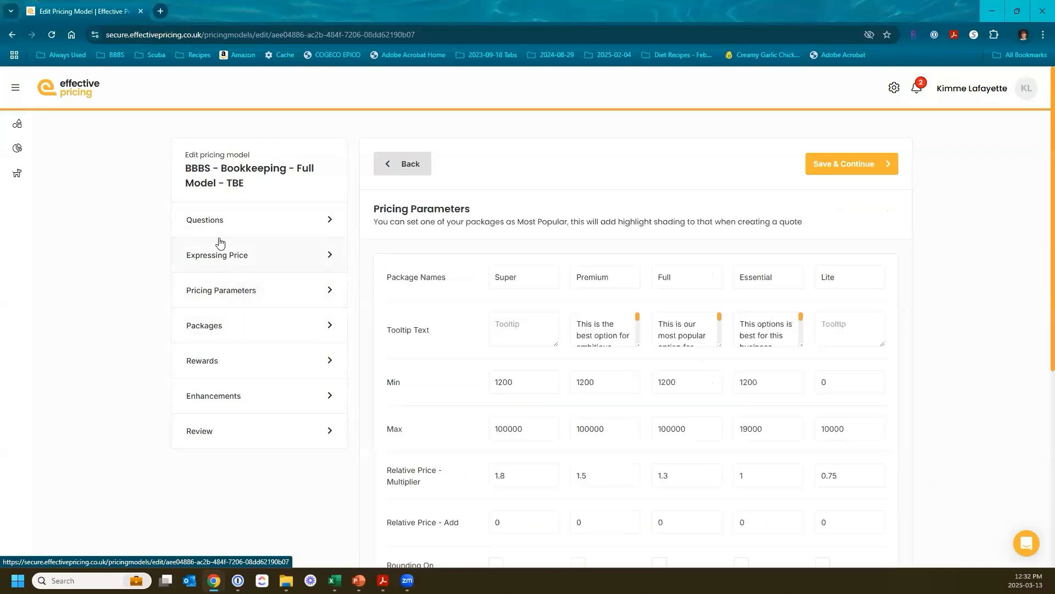
click(219, 223)
click(222, 367)
click(227, 394)
click(231, 234)
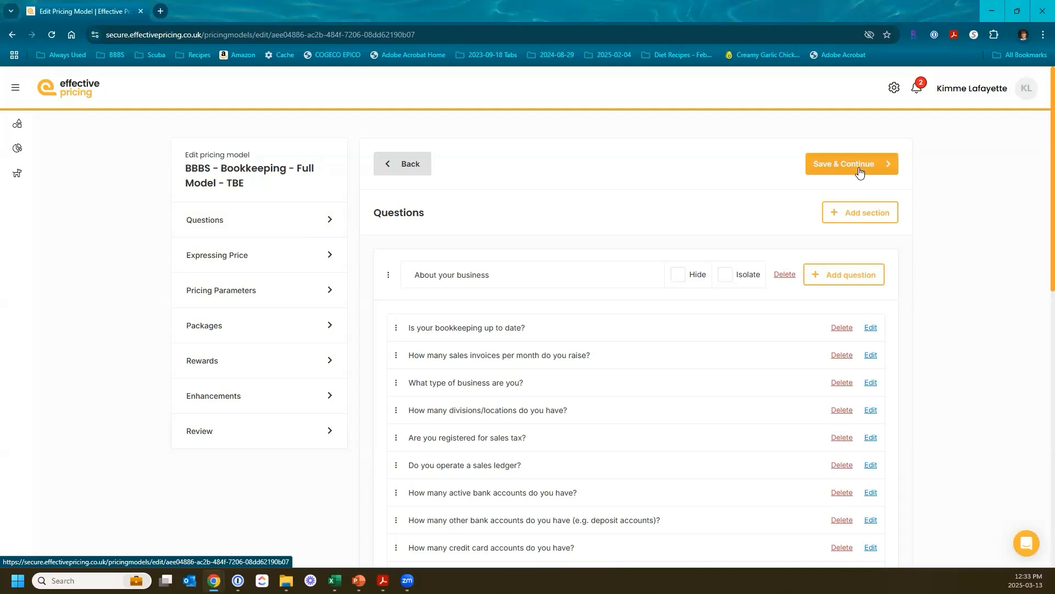
scroll(860, 171, down, 10)
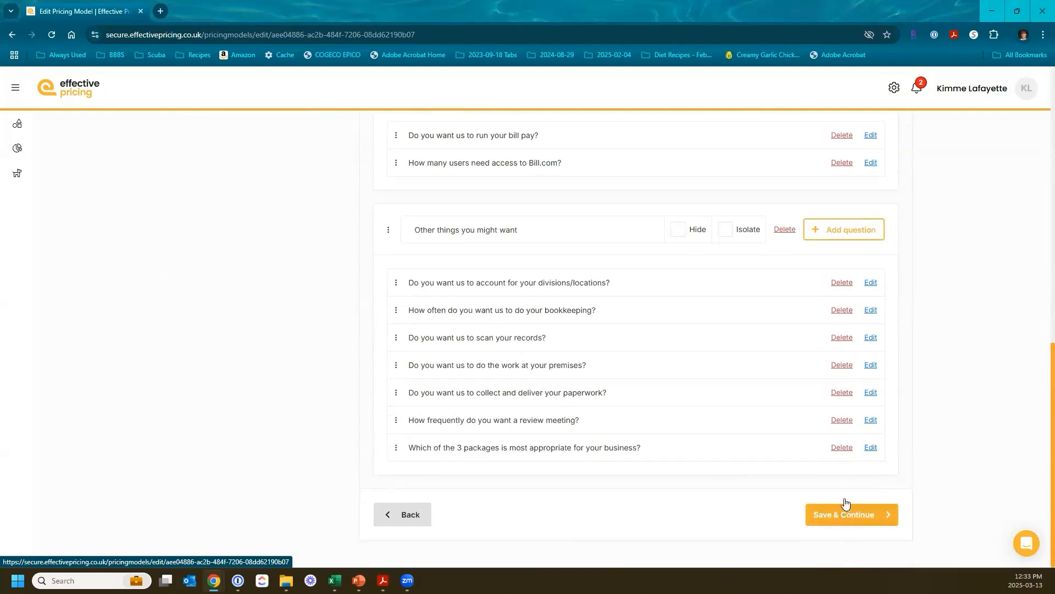
scroll(824, 459, up, 4)
scroll(825, 460, up, 7)
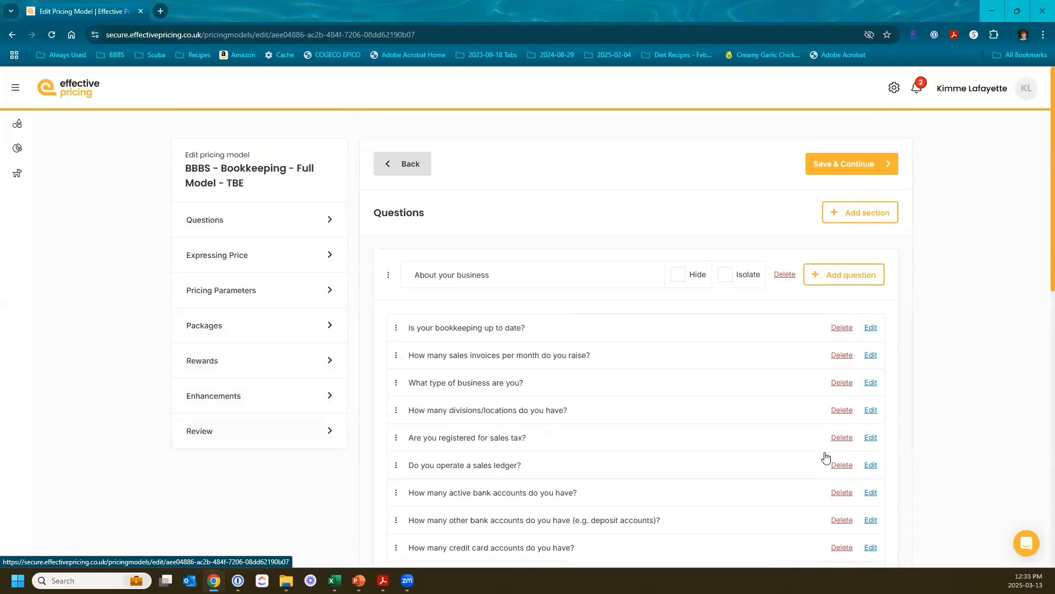
- Go back to the model's base settings and save them again, and view Expressing Price, Rewards and Packages before returning to Questions
click(407, 171)
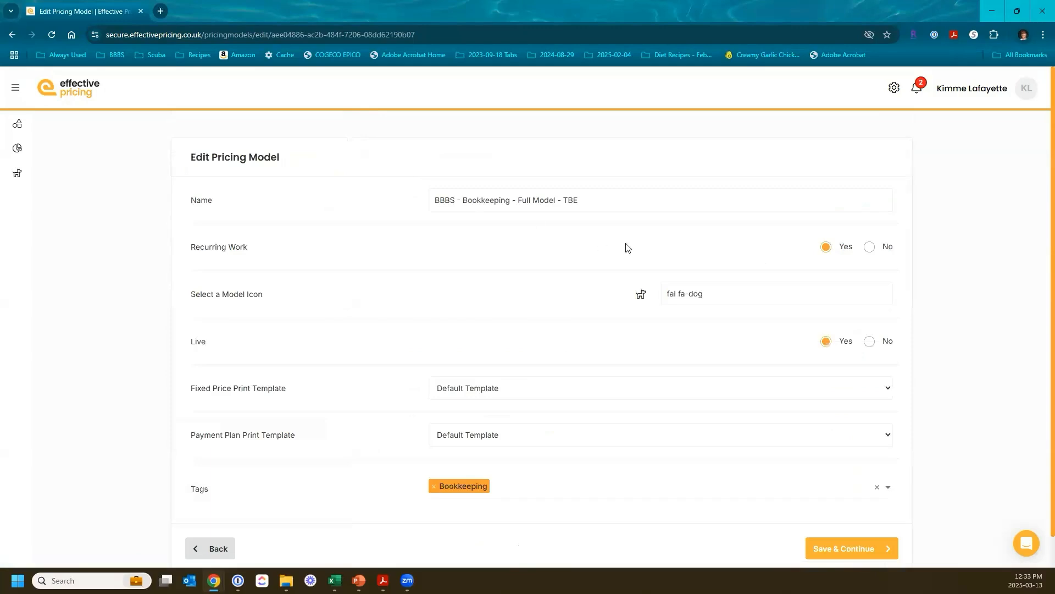
click(837, 548)
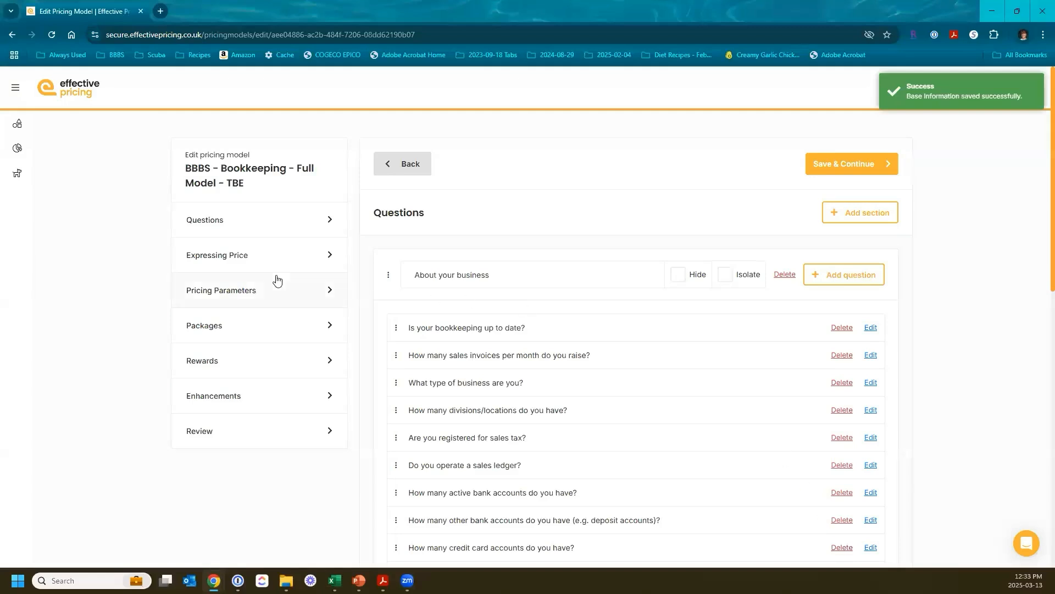
click(243, 267)
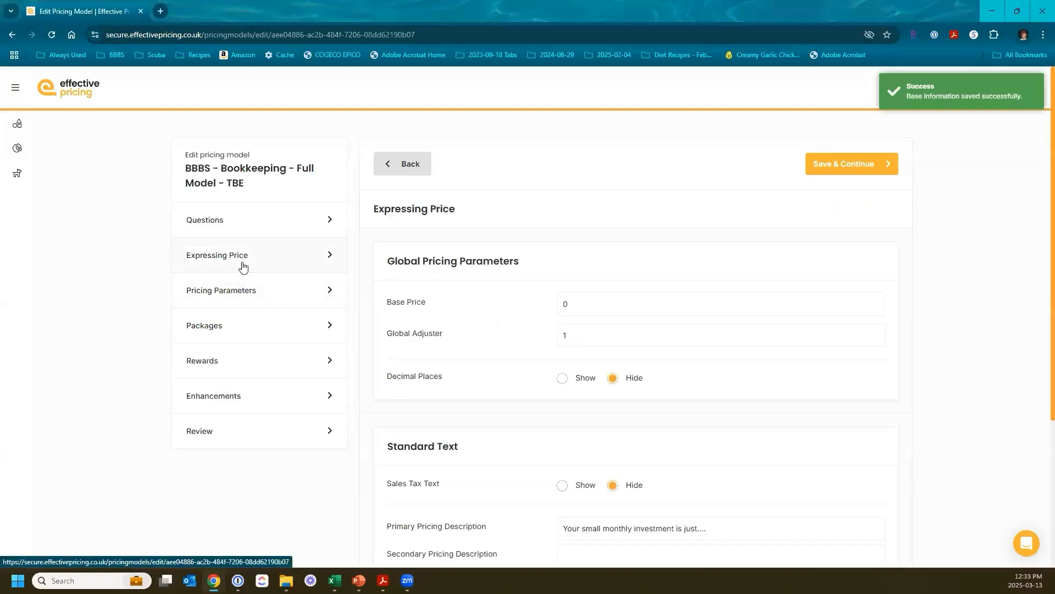
click(398, 166)
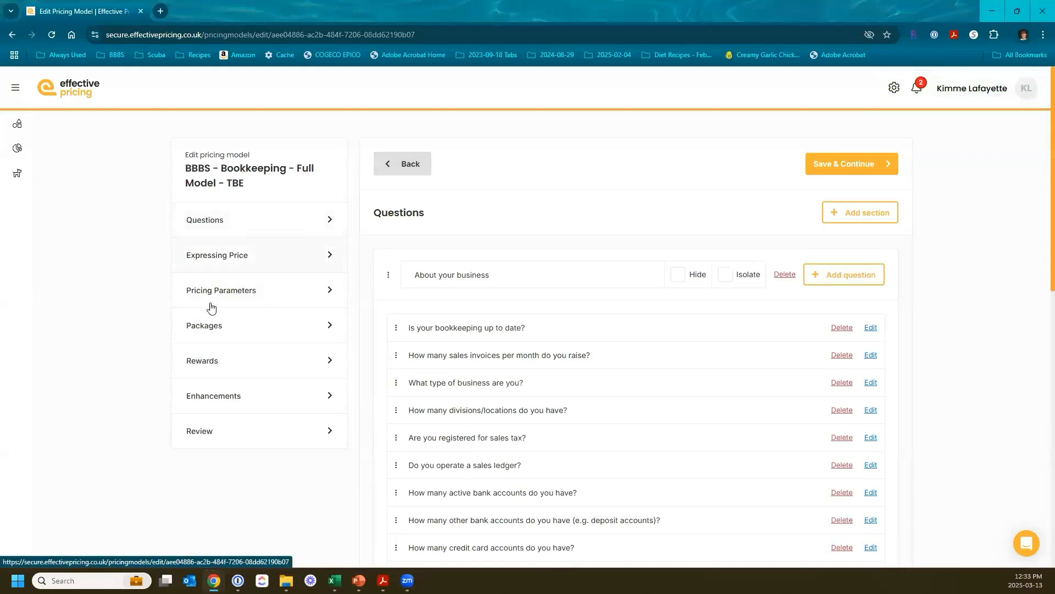
click(214, 364)
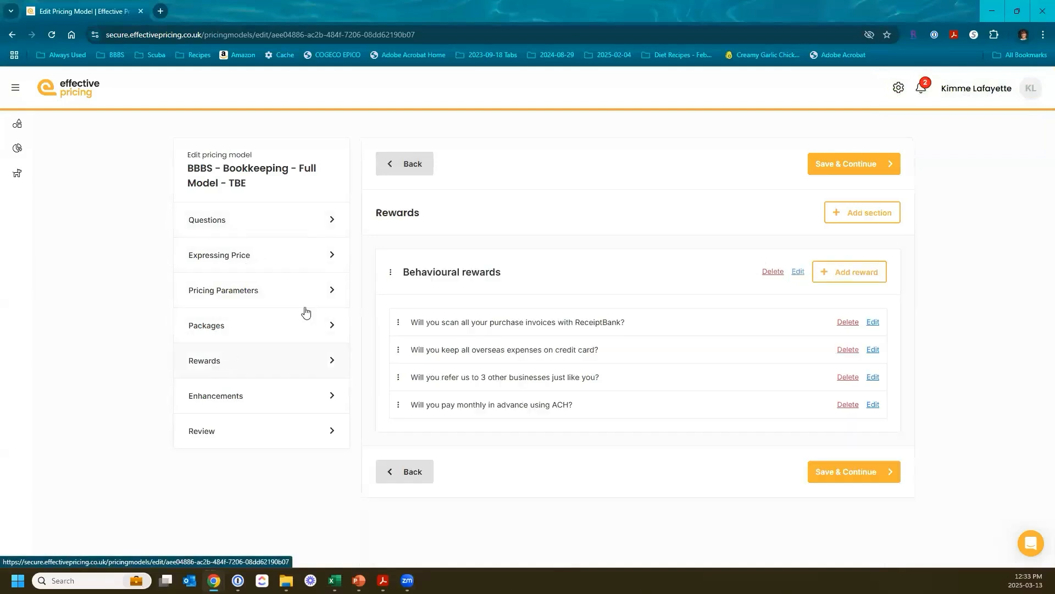
click(400, 164)
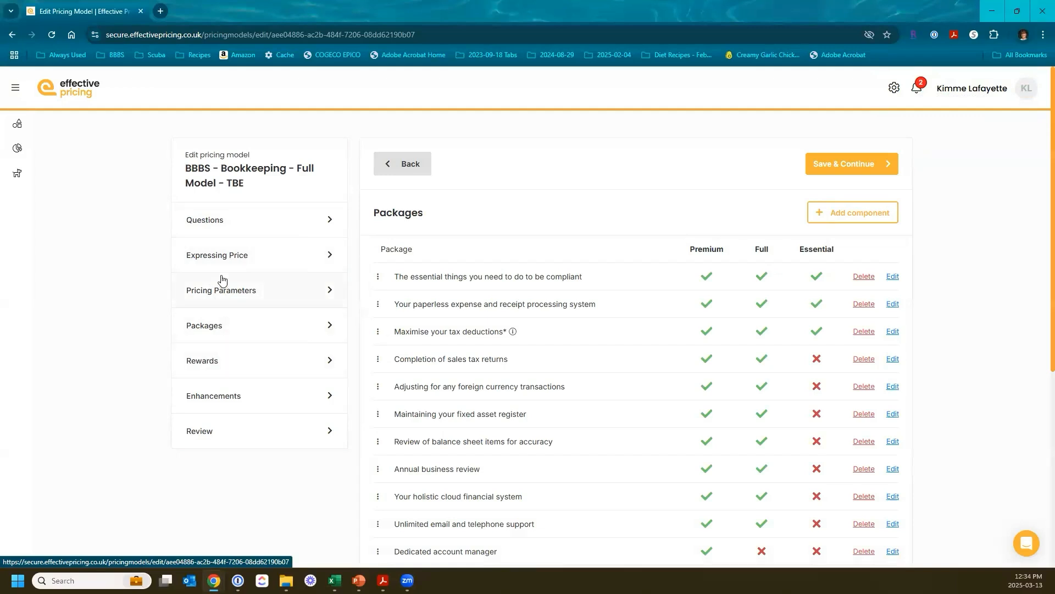
click(224, 222)
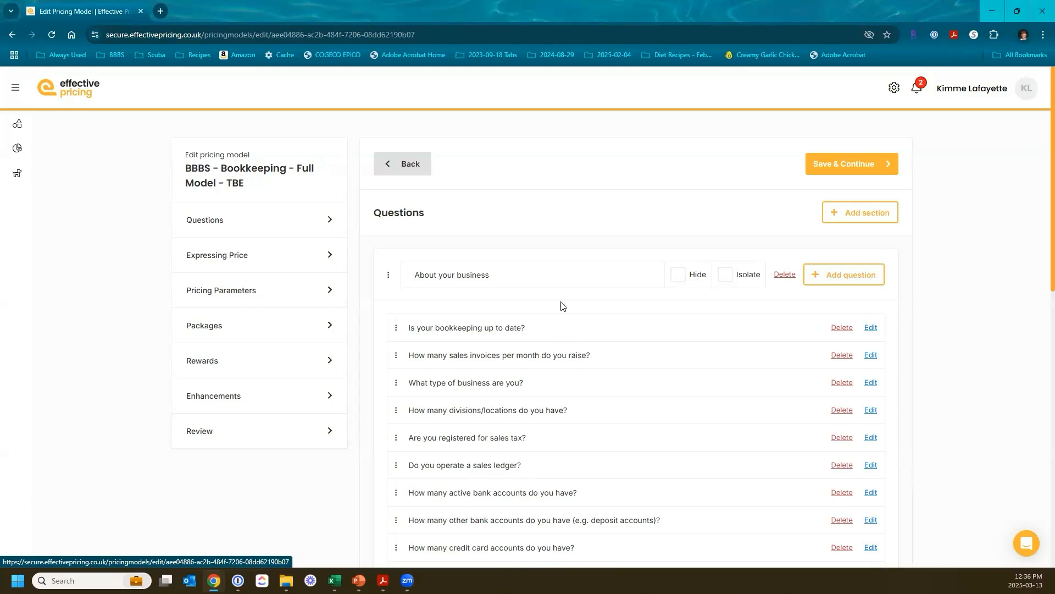
- Examine how the questions are grouped under the About your business, Bill pay services and Other things you might want sections
scroll(450, 231, down, 10)
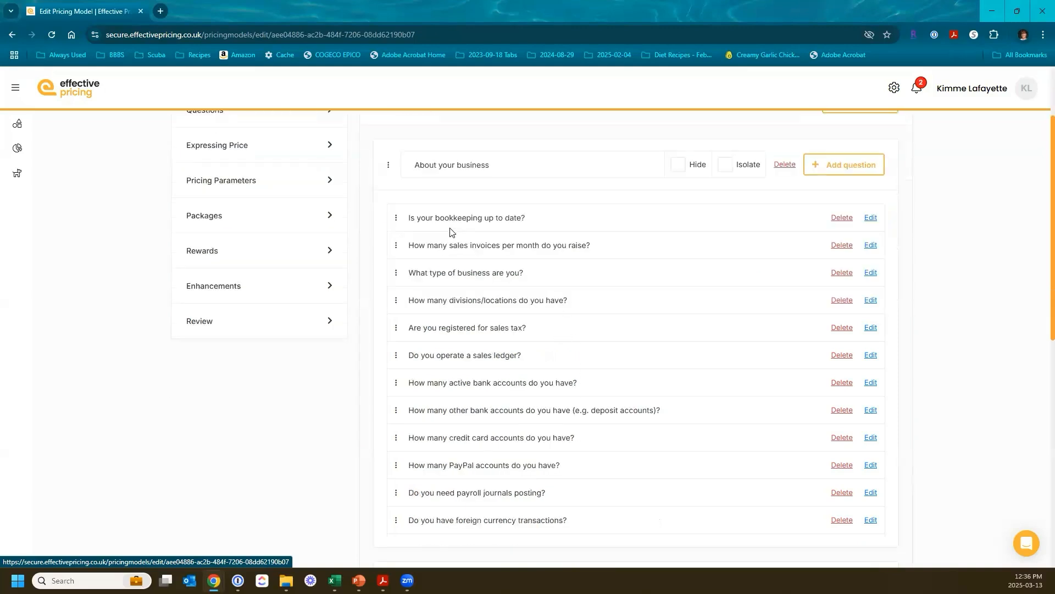
scroll(449, 232, down, 2)
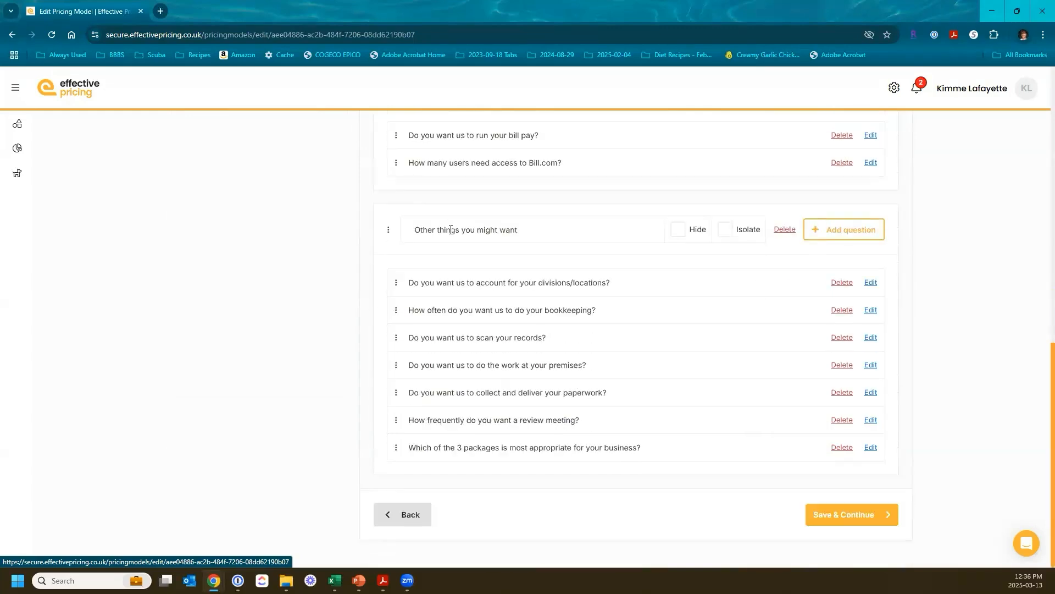
scroll(526, 308, up, 10)
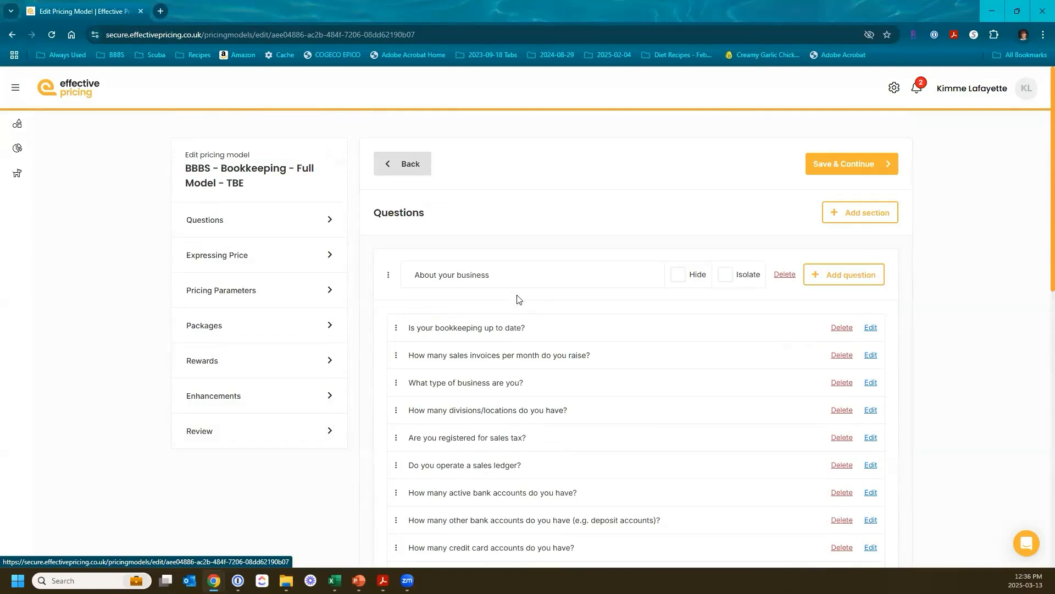
scroll(517, 299, down, 1)
scroll(514, 297, down, 1)
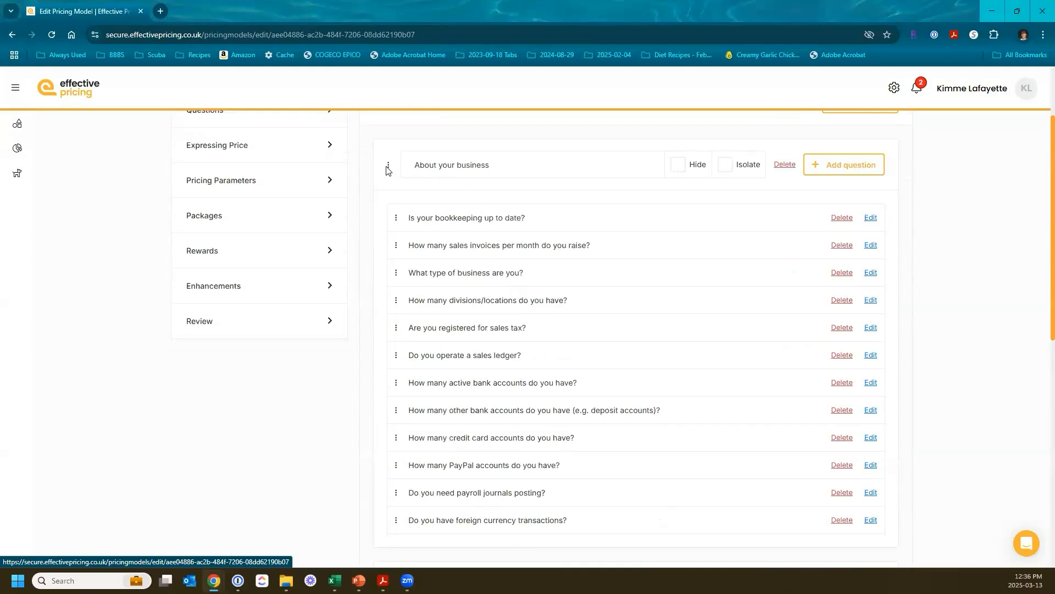
scroll(387, 174, down, 3)
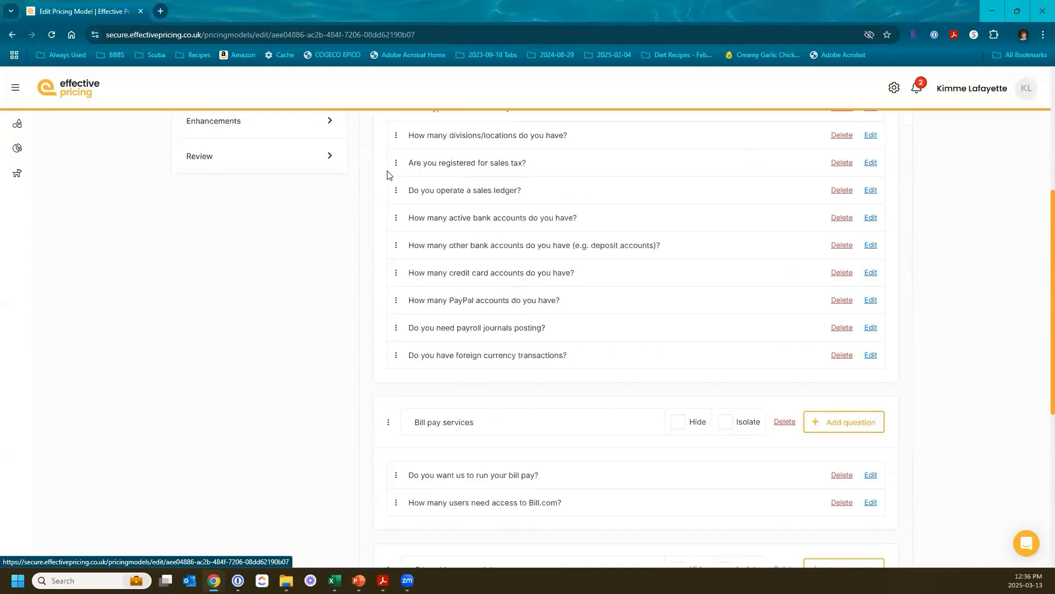
scroll(390, 273, down, 3)
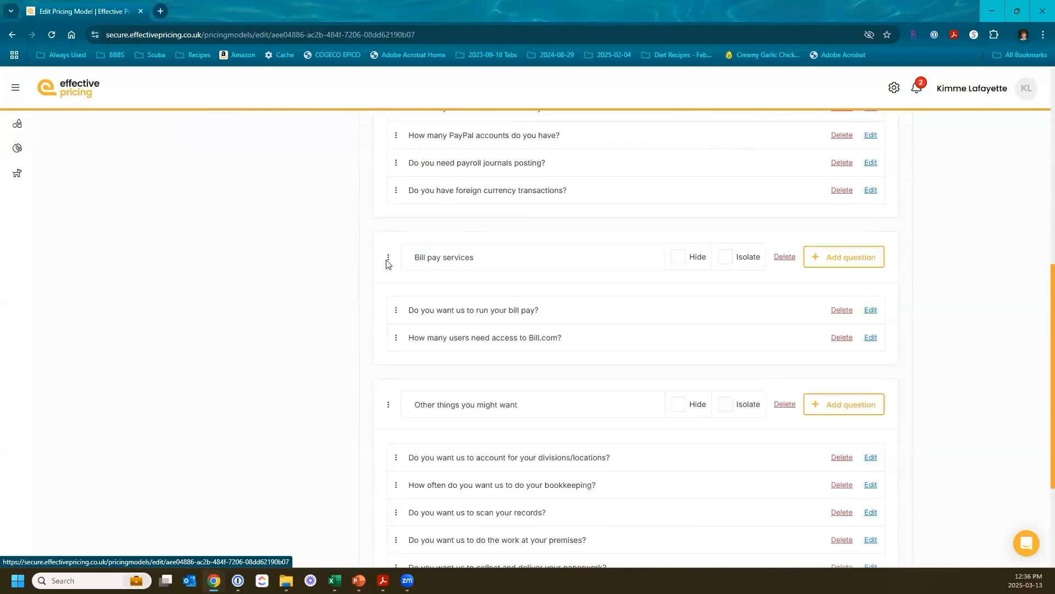
scroll(388, 263, down, 2)
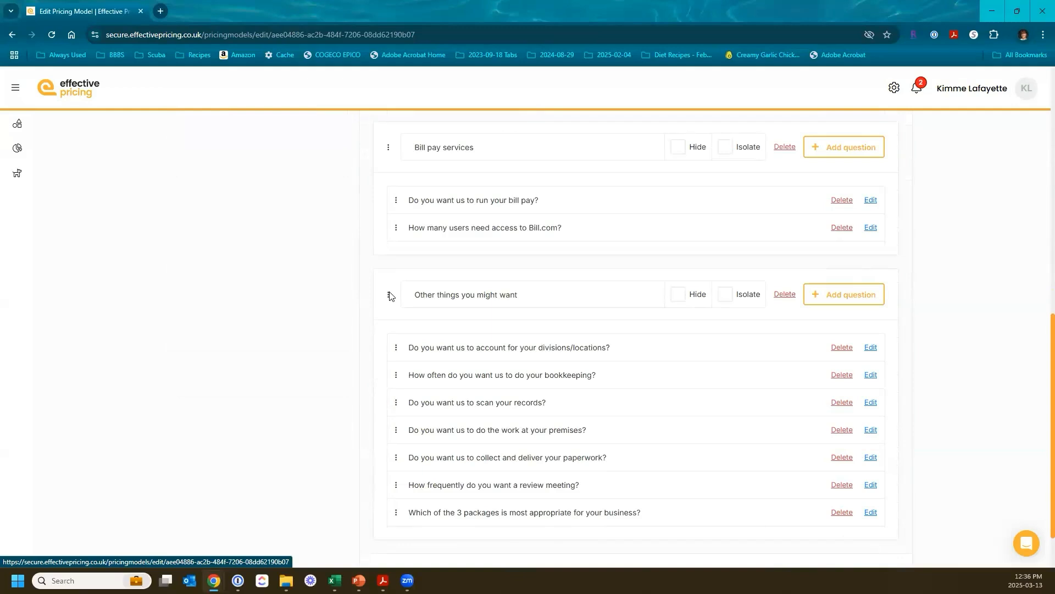
scroll(389, 296, down, 1)
scroll(390, 296, up, 10)
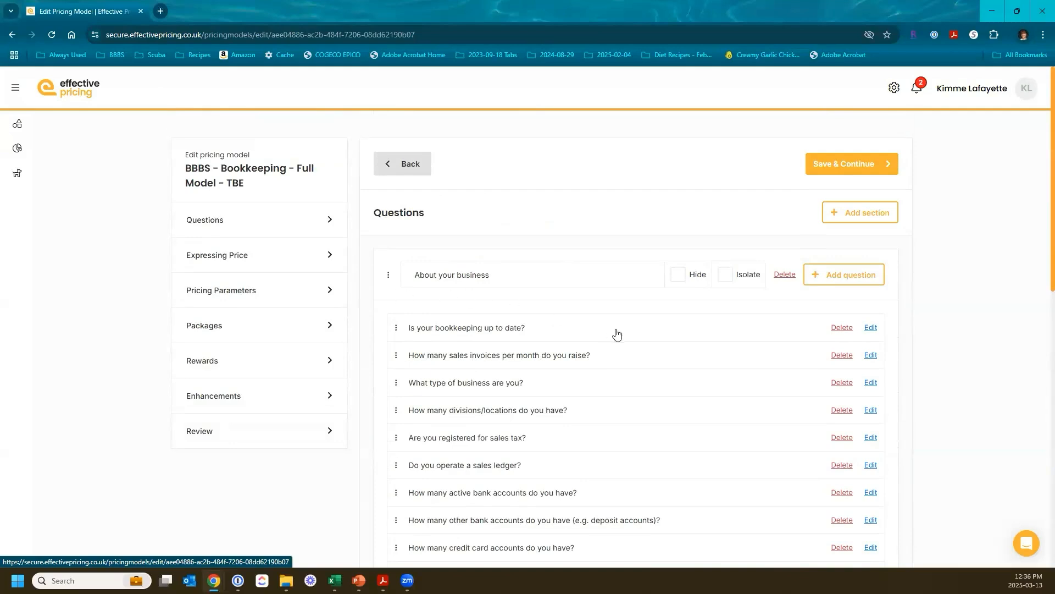
scroll(617, 334, down, 2)
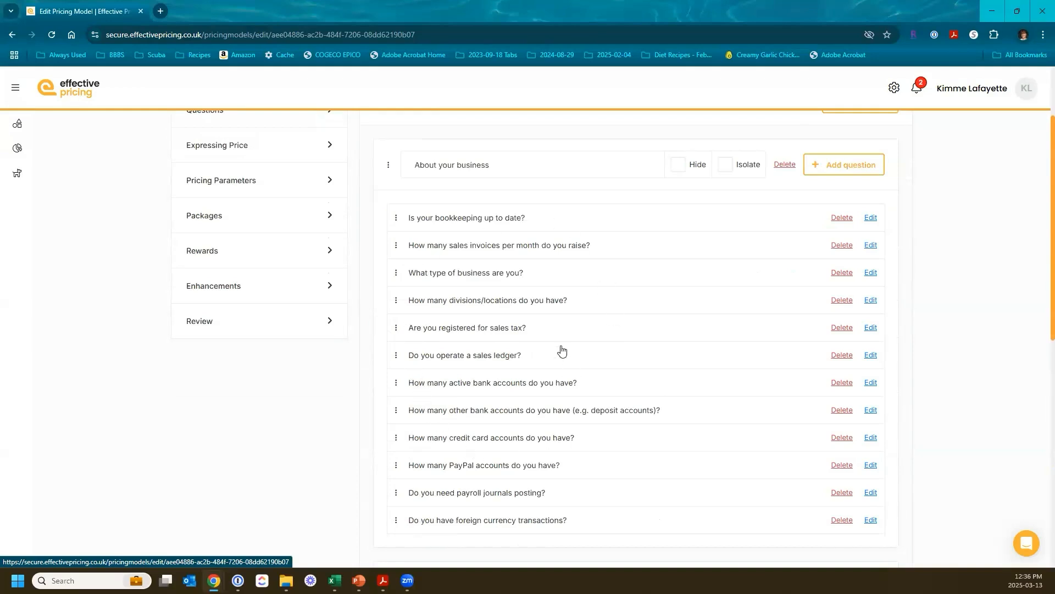
scroll(560, 349, down, 5)
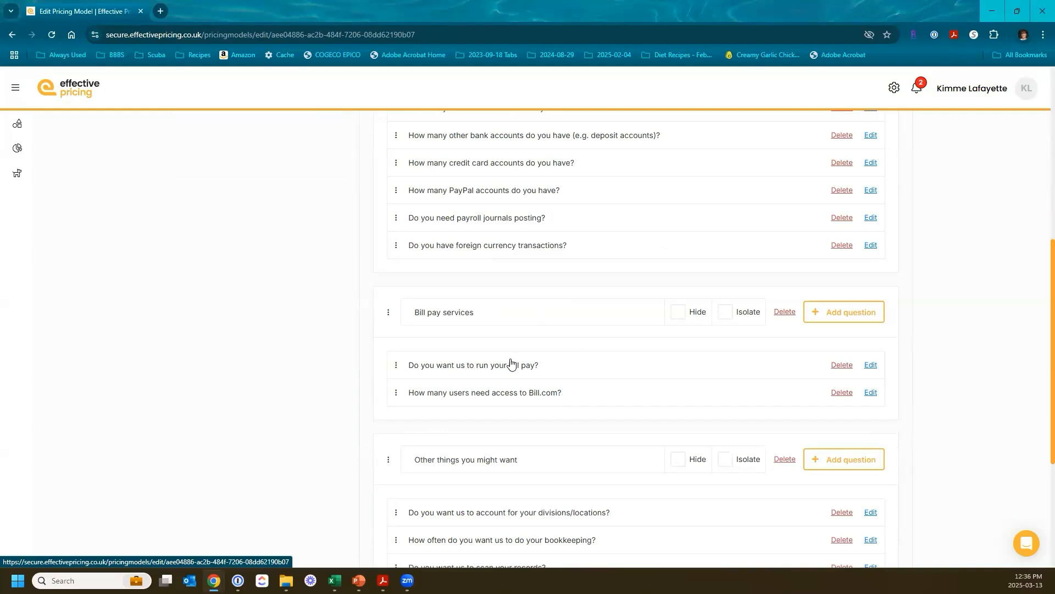
scroll(510, 362, down, 3)
scroll(514, 393, up, 7)
scroll(515, 393, up, 3)
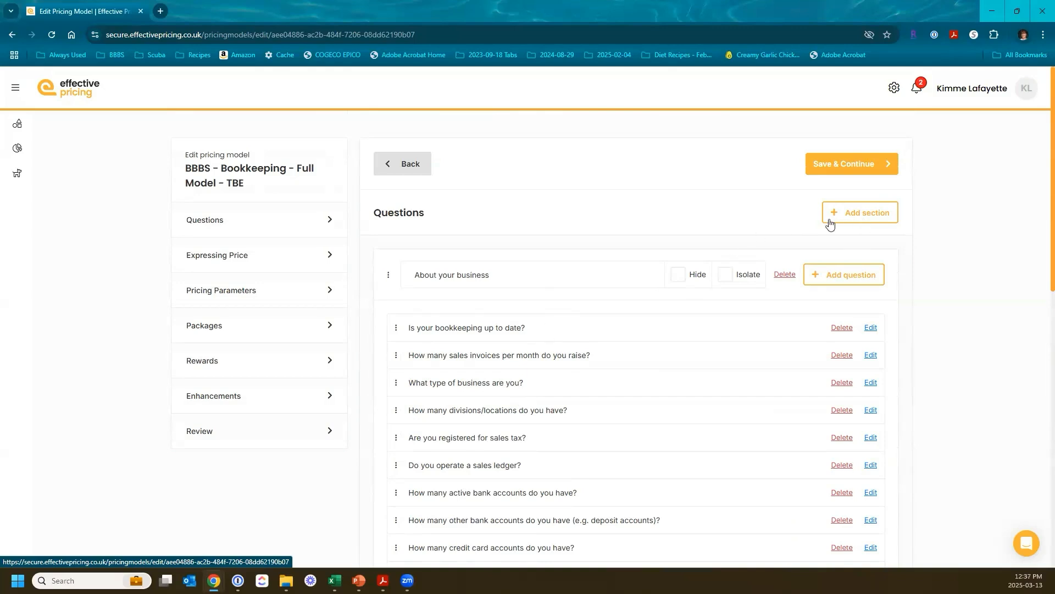
- Add a new question section named "HR & Payroll" to the model and save it
click(865, 217)
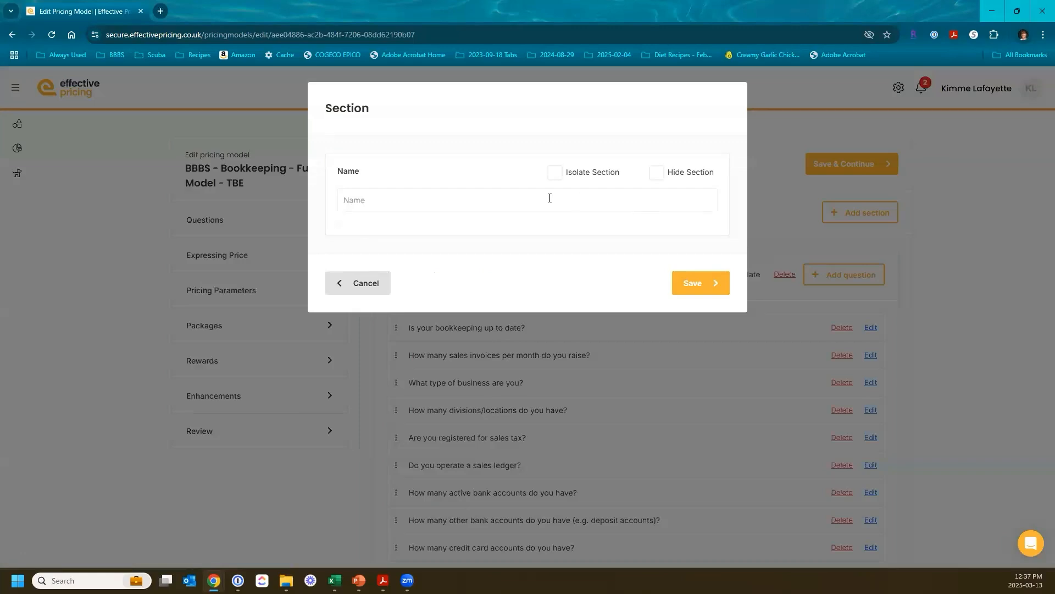
click(432, 204)
text(HR & Payroll)
key(Return)
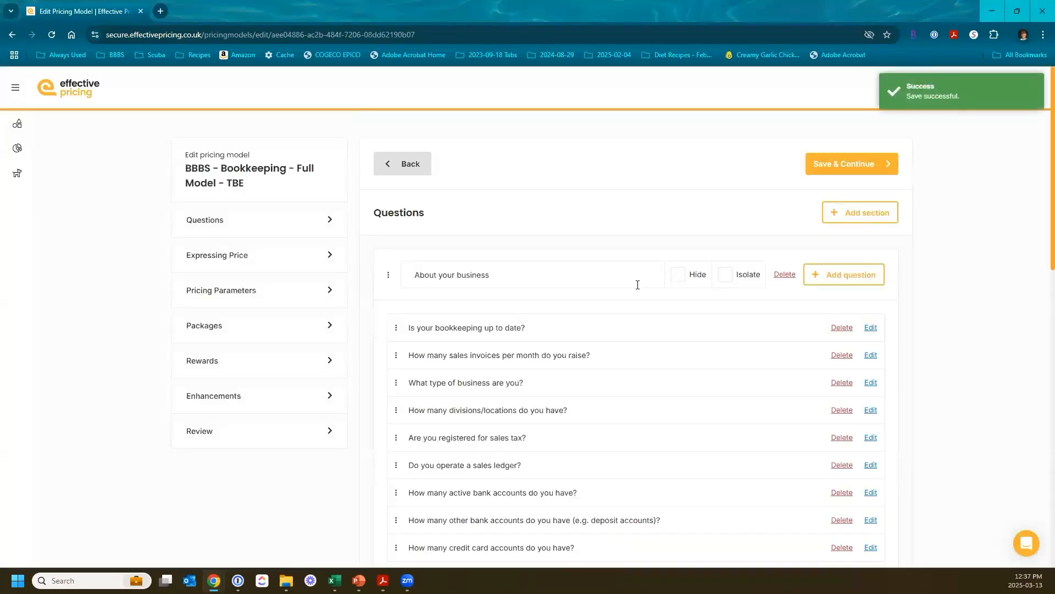
- Move the divisions/locations accounting question below the bookkeeping frequency question, and try to move the foreign currency question above the payroll journals question
scroll(563, 285, down, 10)
scroll(565, 285, down, 3)
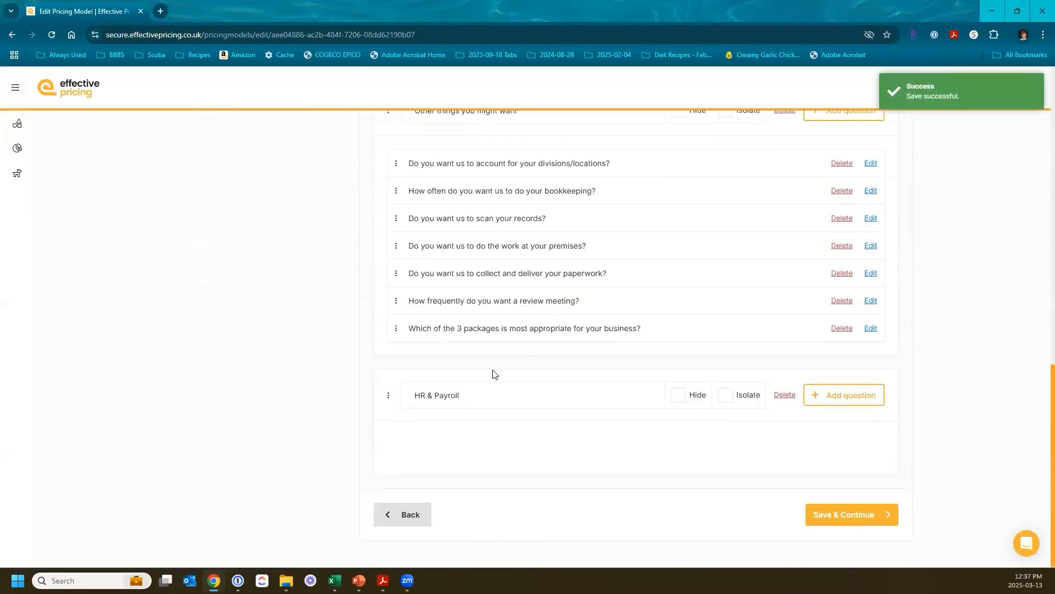
mouse_move(389, 396)
mouse_down()
mouse_move(384, 223)
mouse_move(377, 368)
mouse_move(391, 459)
mouse_move(388, 407)
mouse_up()
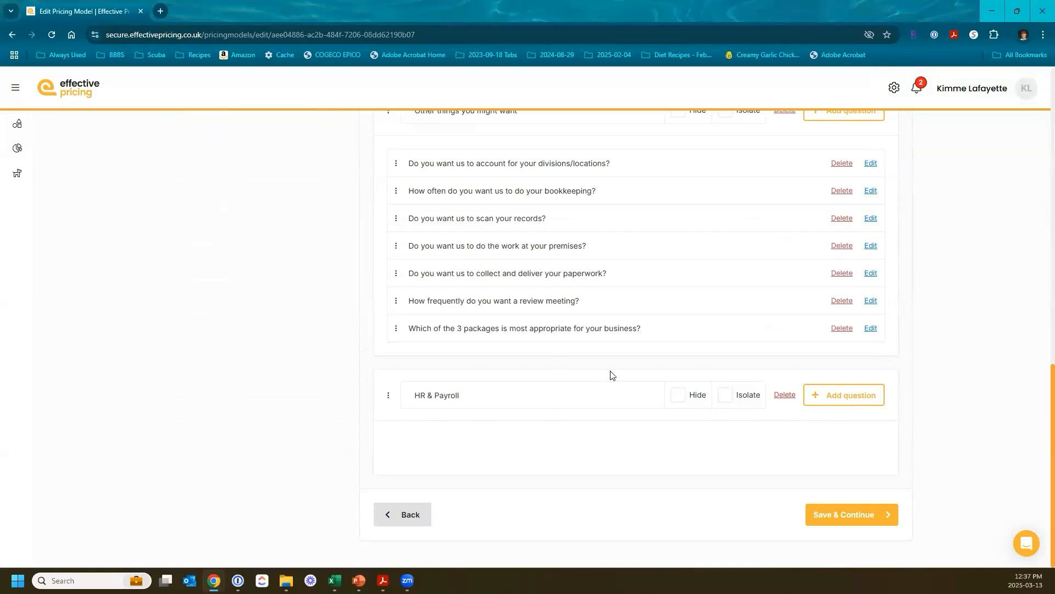
scroll(410, 342, up, 3)
drag(398, 333, 398, 365)
scroll(398, 344, up, 5)
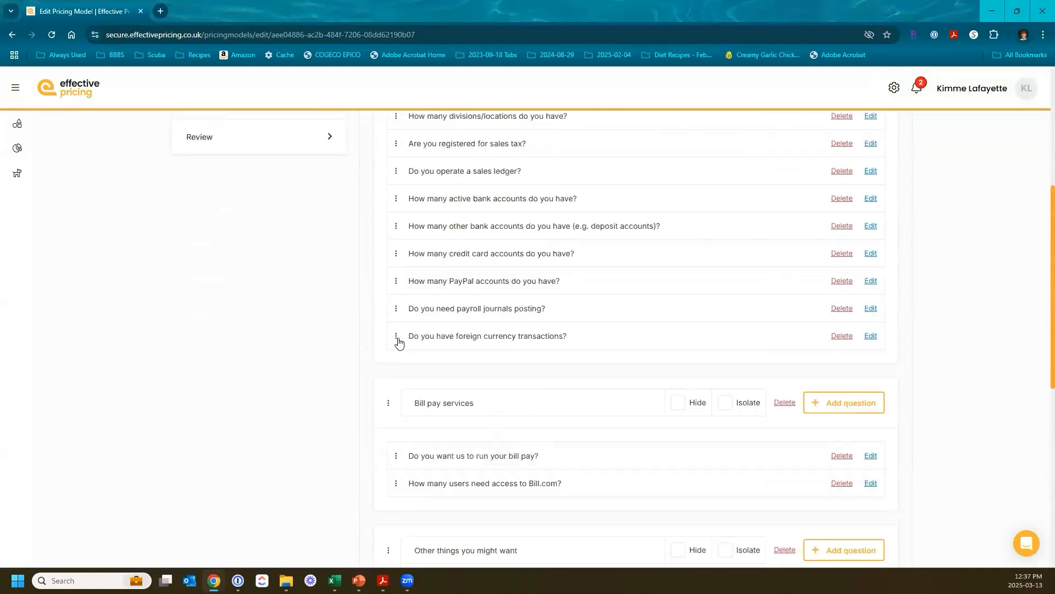
drag(399, 340, 409, 321)
scroll(605, 353, down, 8)
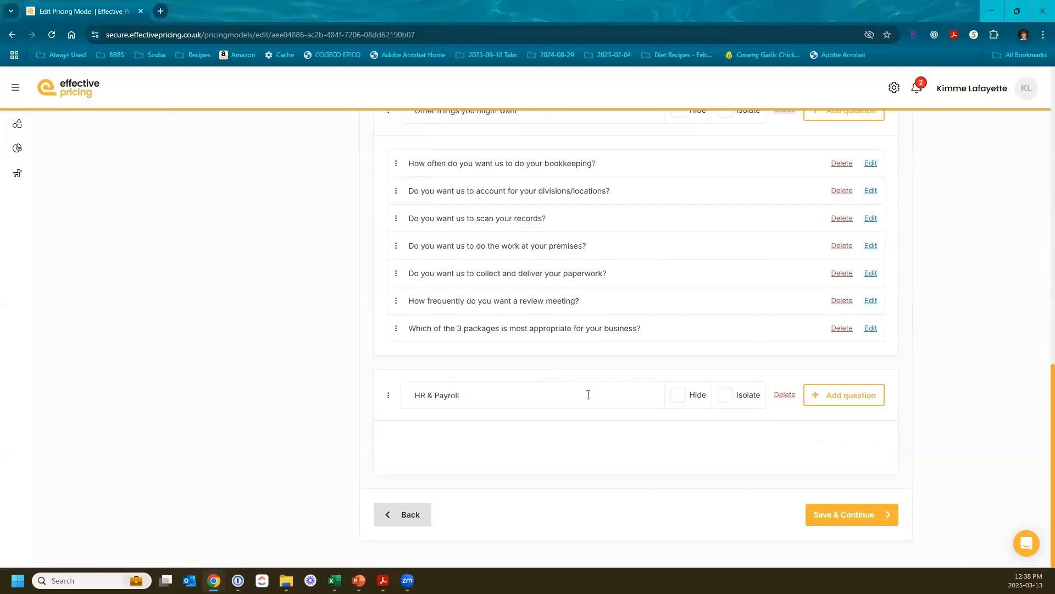
- Delete the Bill pay services section from the model's questions and confirm the deletion
scroll(588, 394, up, 10)
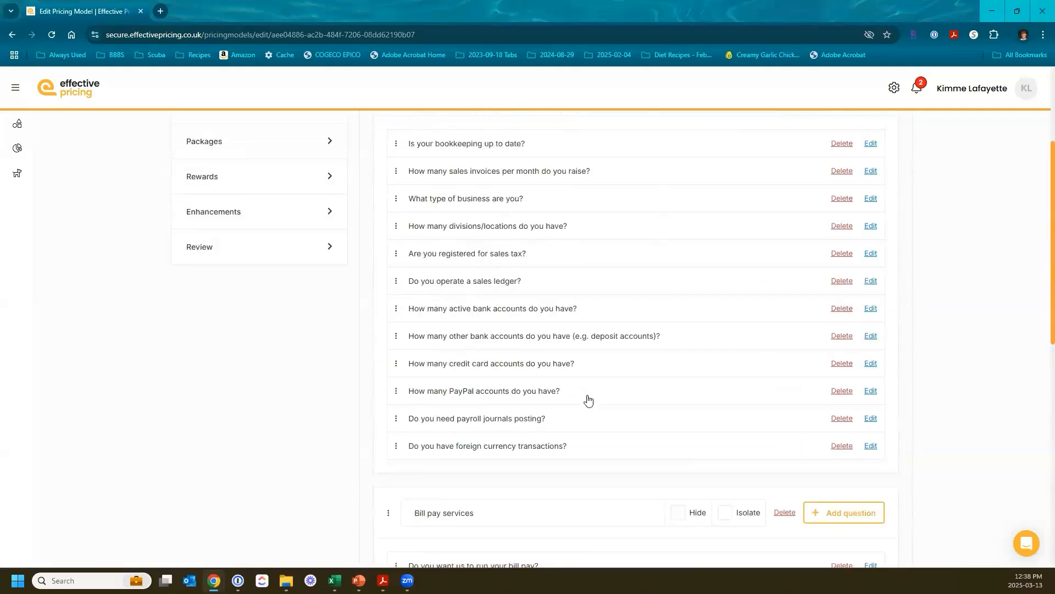
scroll(588, 400, up, 2)
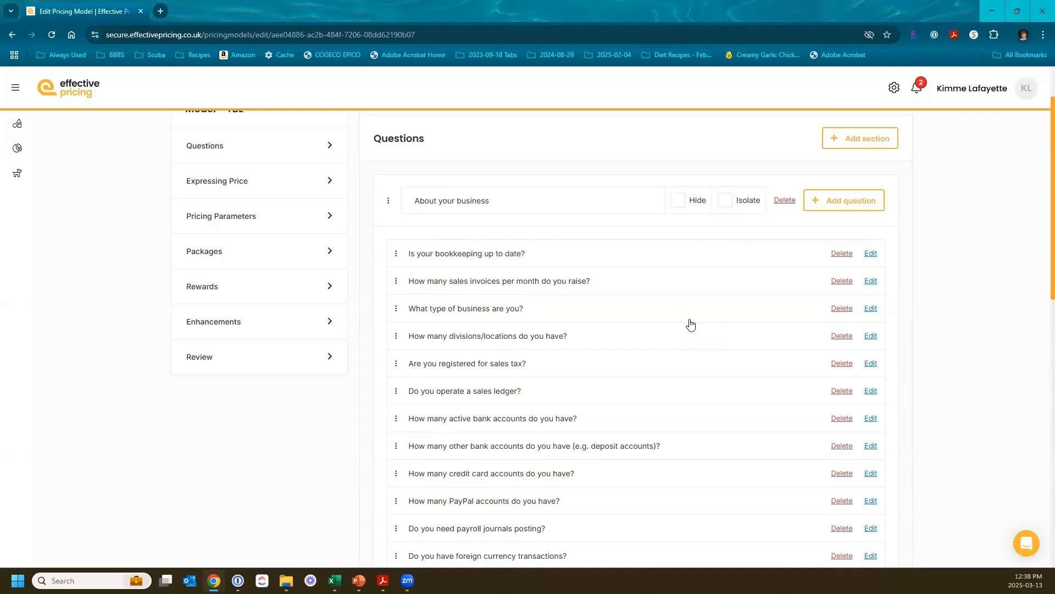
scroll(691, 324, down, 5)
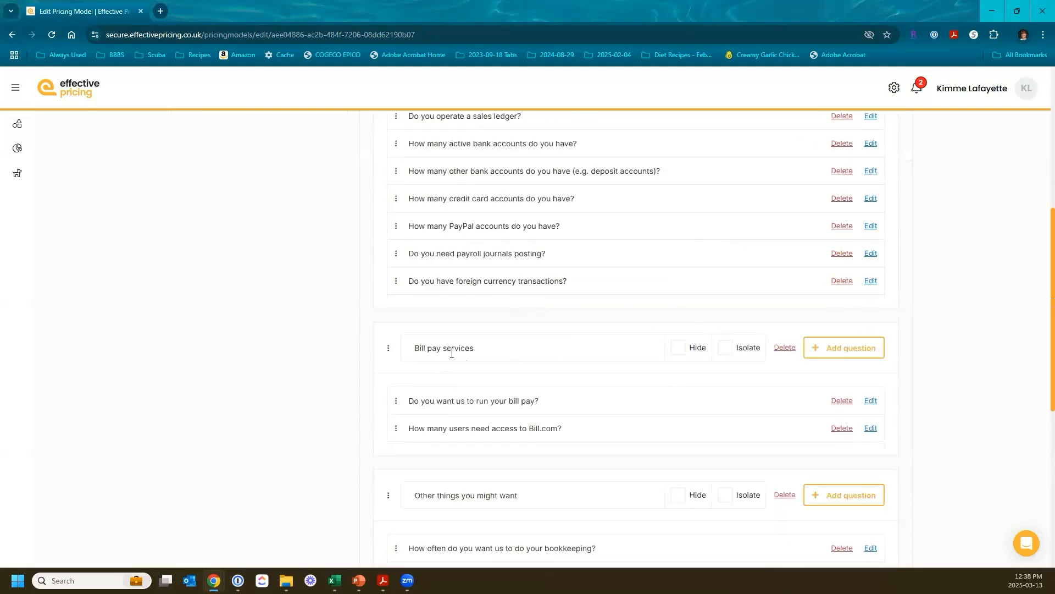
click(784, 348)
click(704, 204)
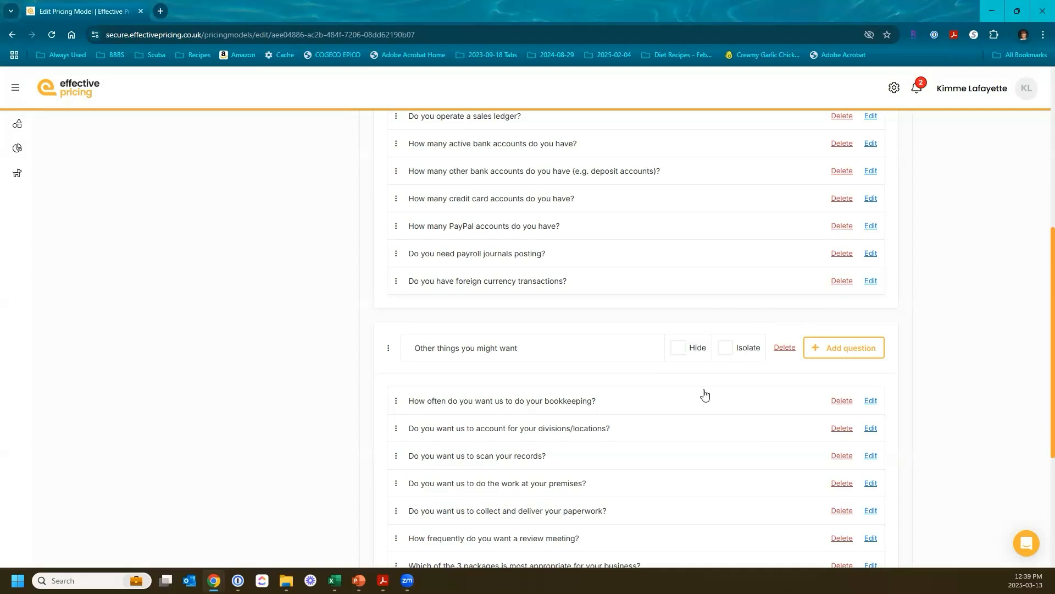
- Start a new question in the HR & Payroll section with the name "Do you have employees?"
scroll(701, 395, down, 4)
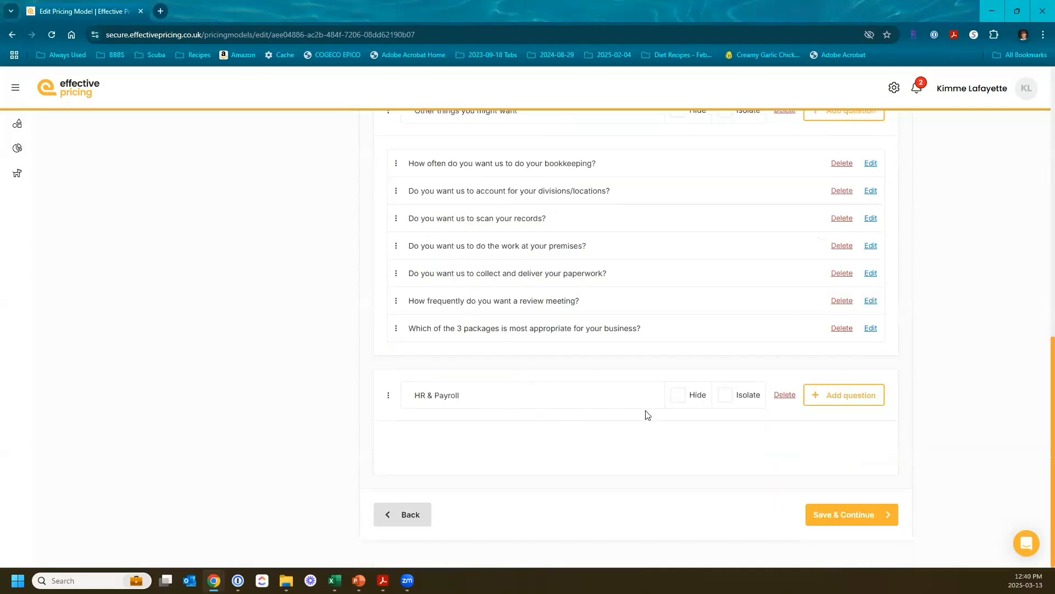
click(856, 399)
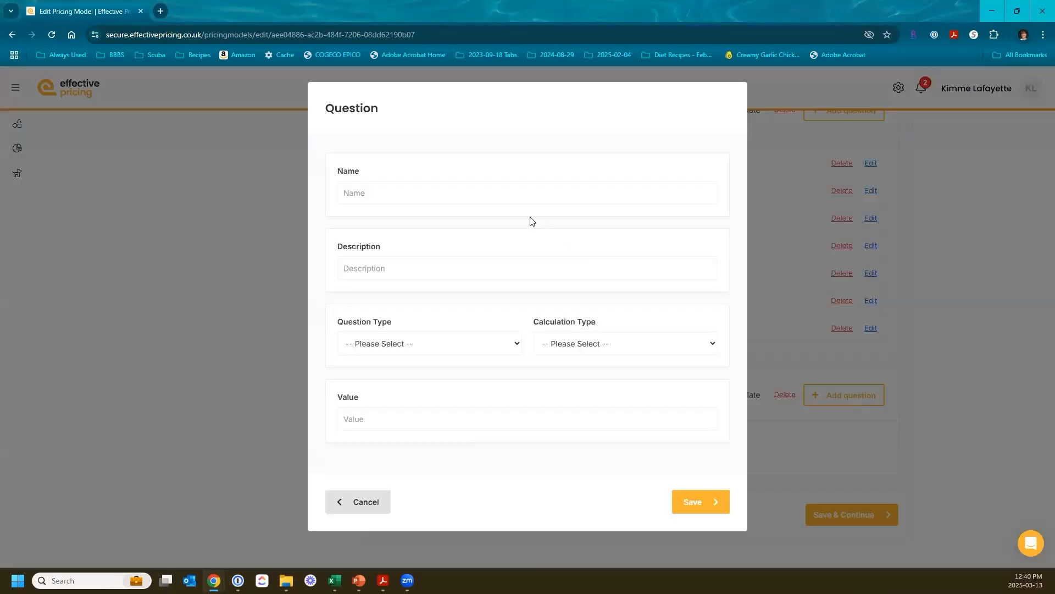
click(485, 197)
text(Do you have employees?)
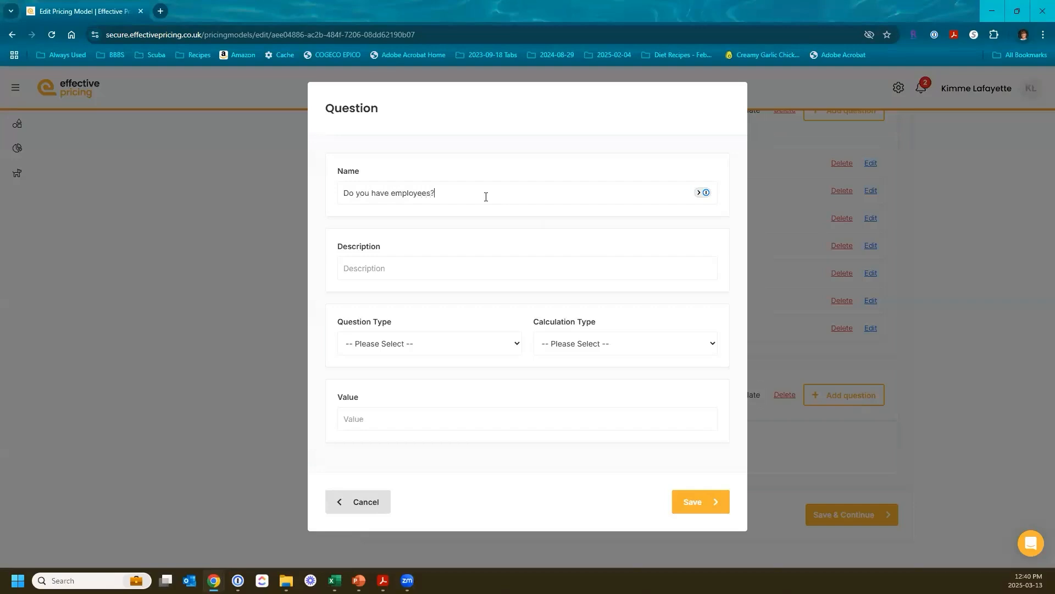
click(401, 270)
- Set the new question's type to Dropdown and its calculation type to Add
click(513, 344)
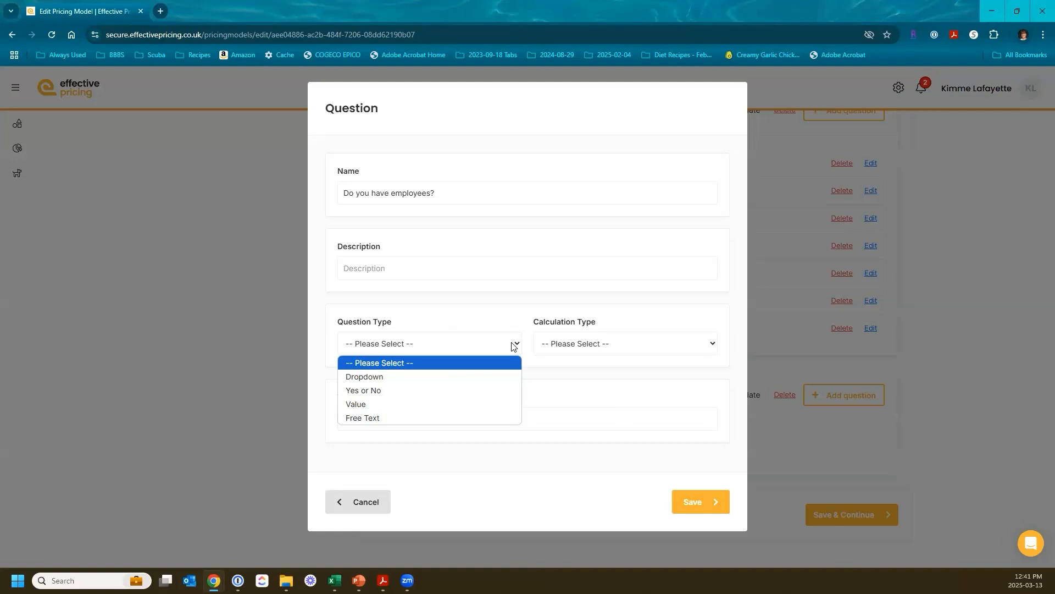
click(437, 377)
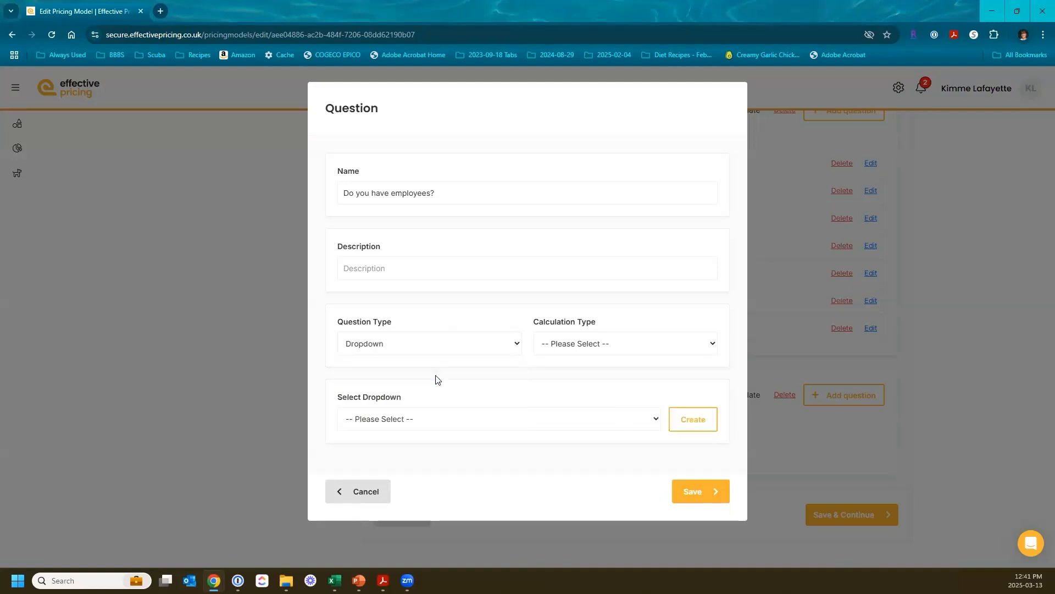
click(713, 346)
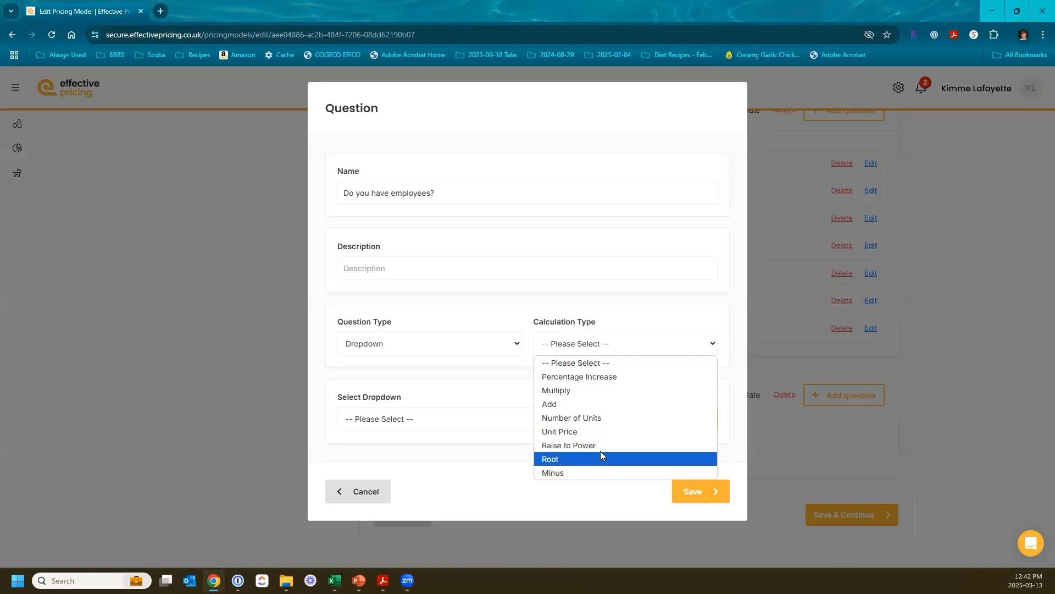
click(564, 405)
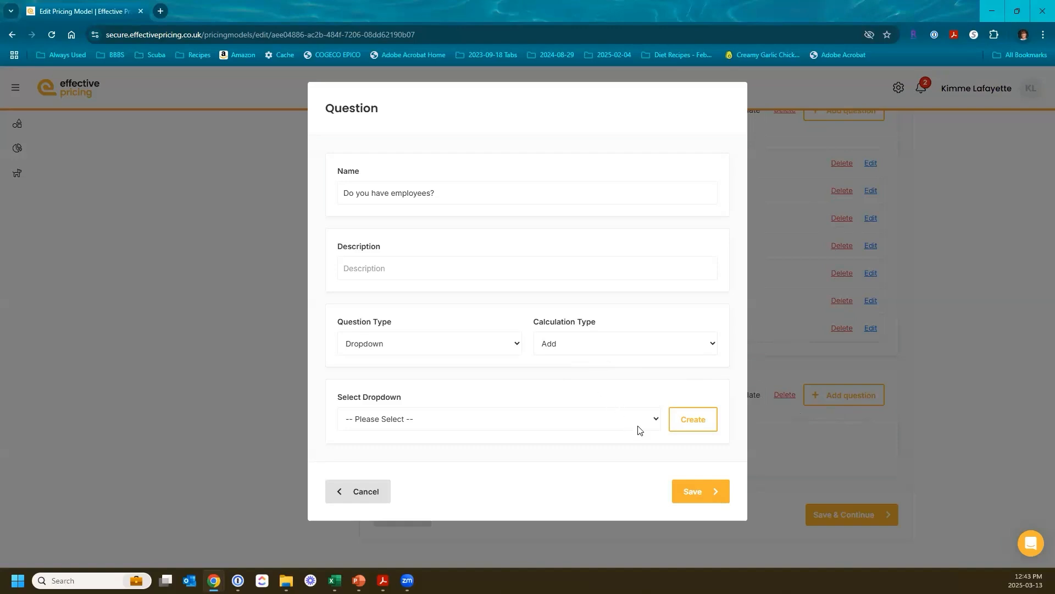
- Assign the Industry Sector dropdown list to the question and rename the question "What industry are you in?"
click(656, 425)
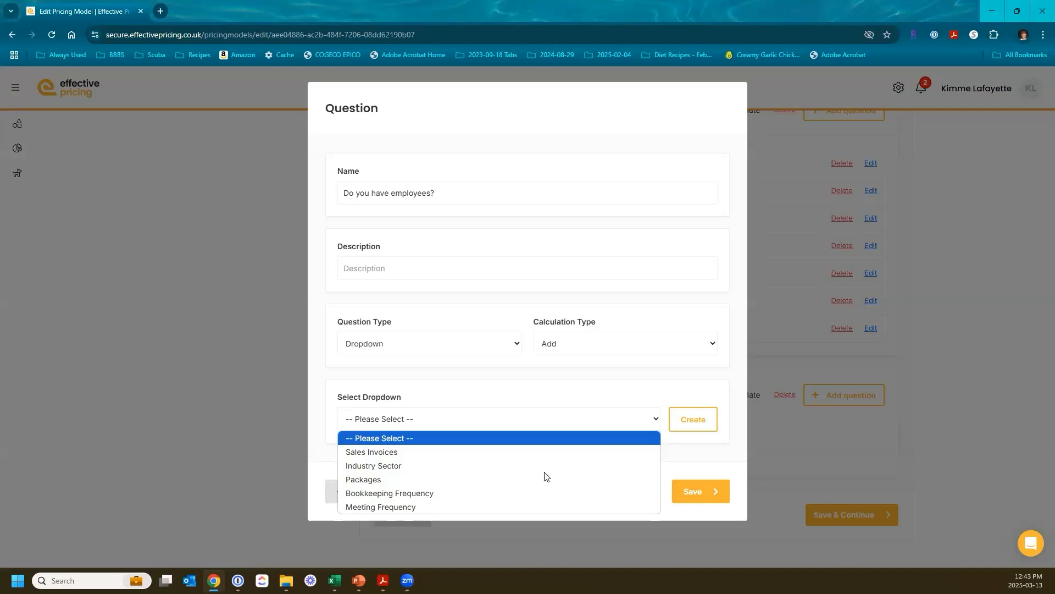
click(525, 466)
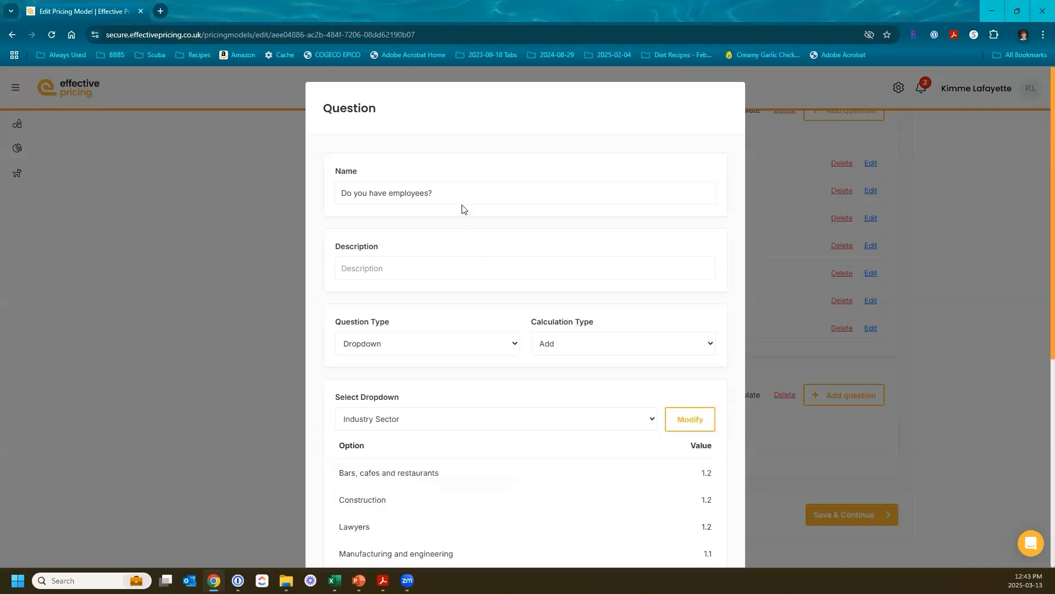
drag(431, 193, 300, 195)
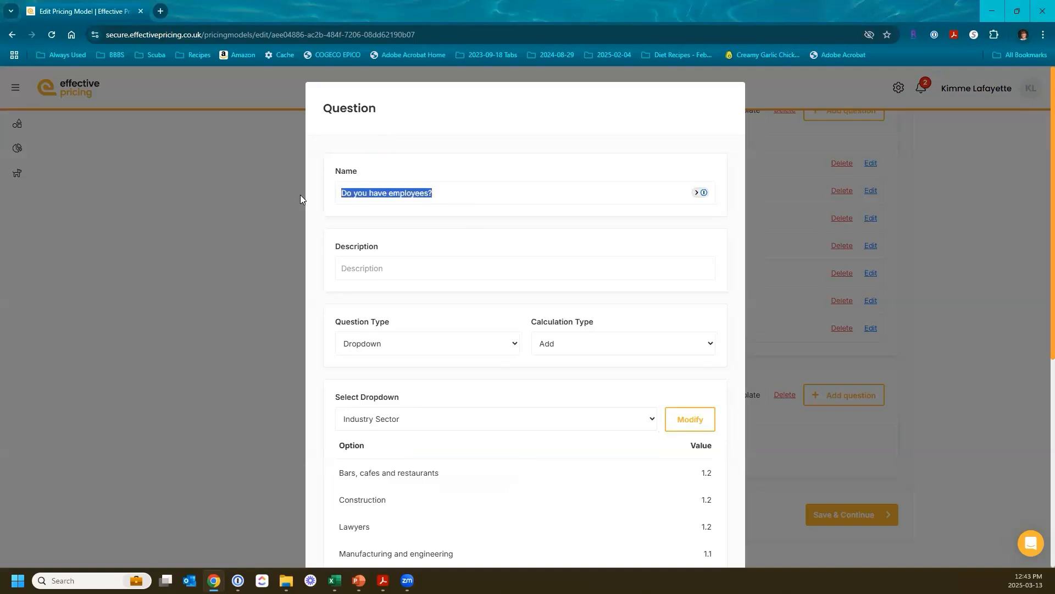
text(What industry)
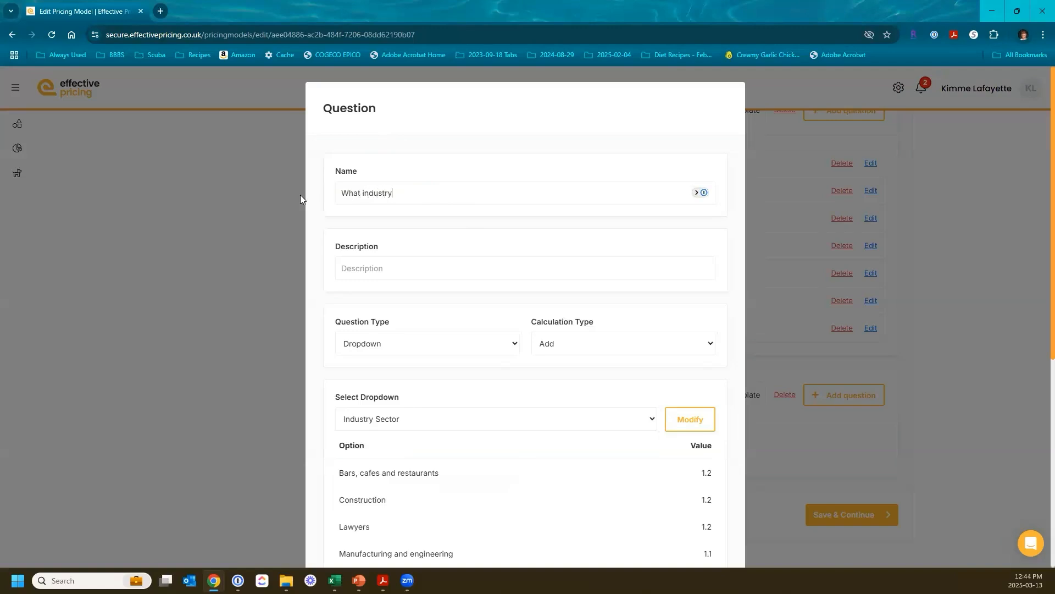
text( are you in?)
- Clear the question's dropdown list selection and start creating a new list named "Industry Subjects"
scroll(469, 268, down, 3)
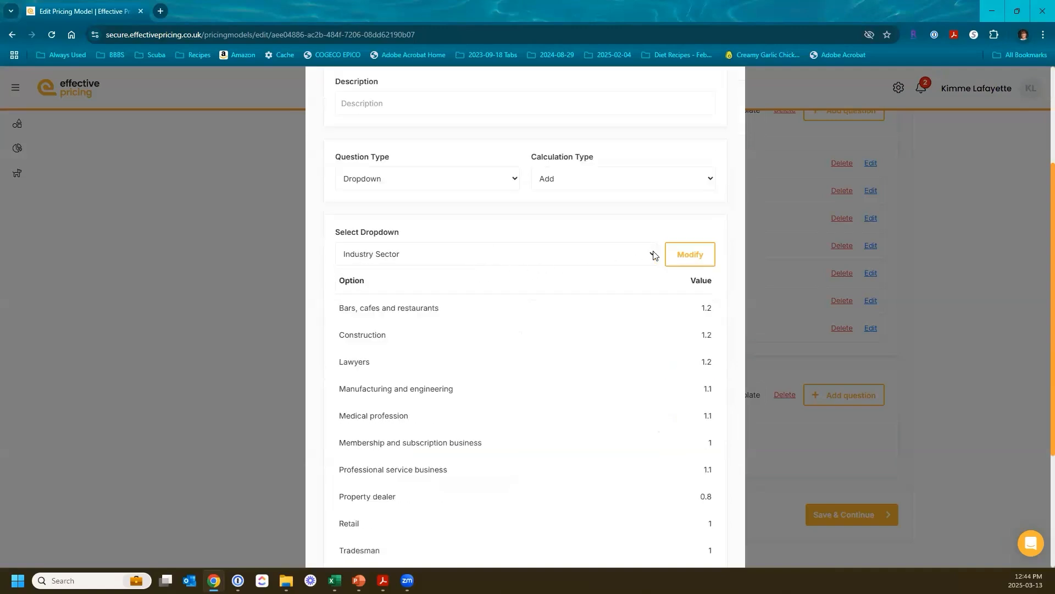
click(653, 255)
click(526, 278)
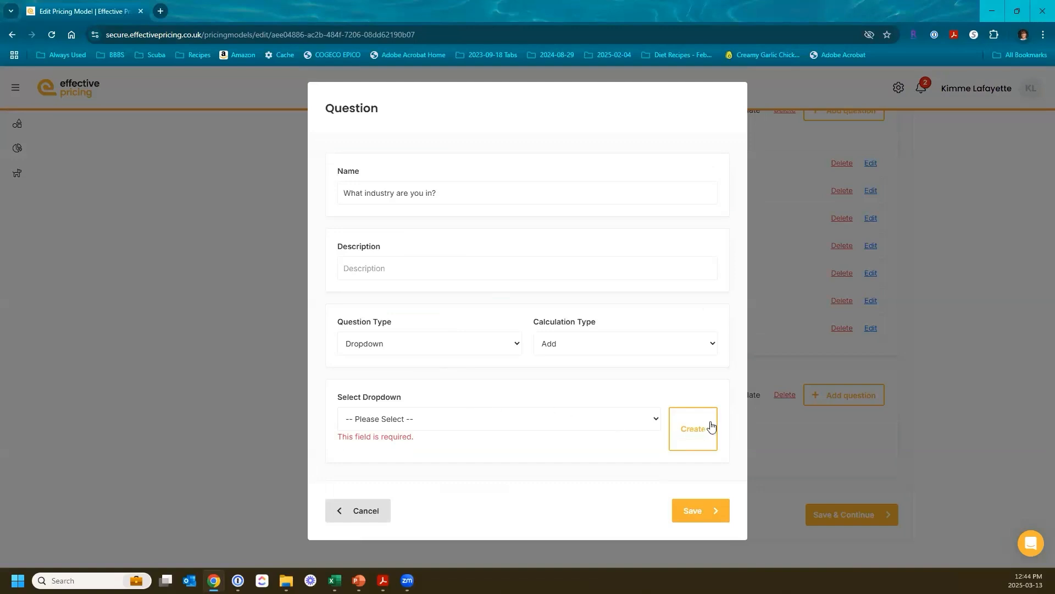
click(692, 428)
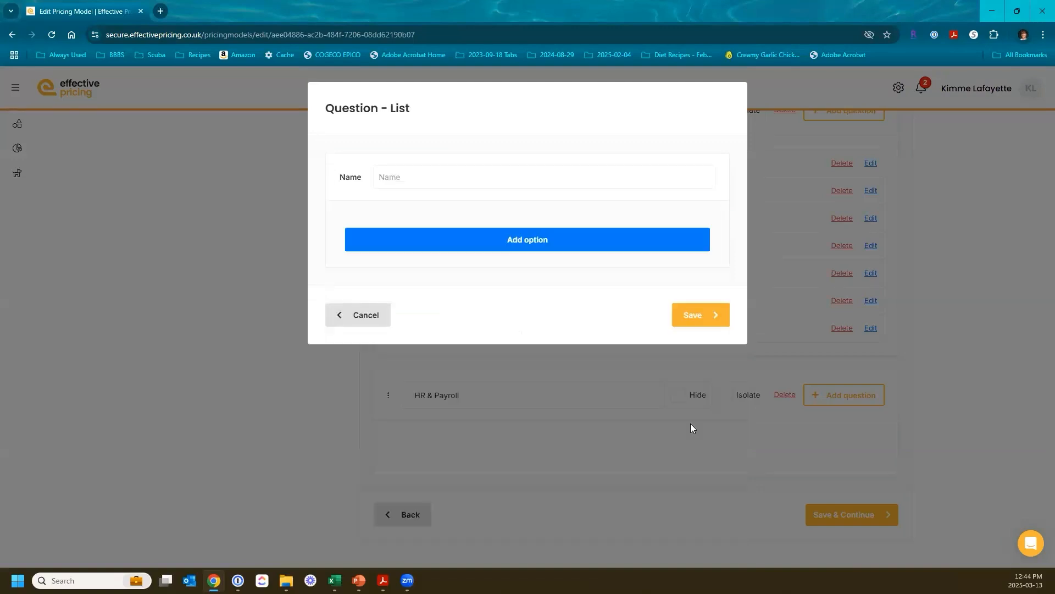
click(411, 184)
text(Math)
key(BackSpace)
key(BackSpace)
key(BackSpace)
key(BackSpace)
text(Inus)
text(ustry Subjec)
text(ts)
- Add an option "English" with the value 1000 to the Industry Subjects list
click(522, 249)
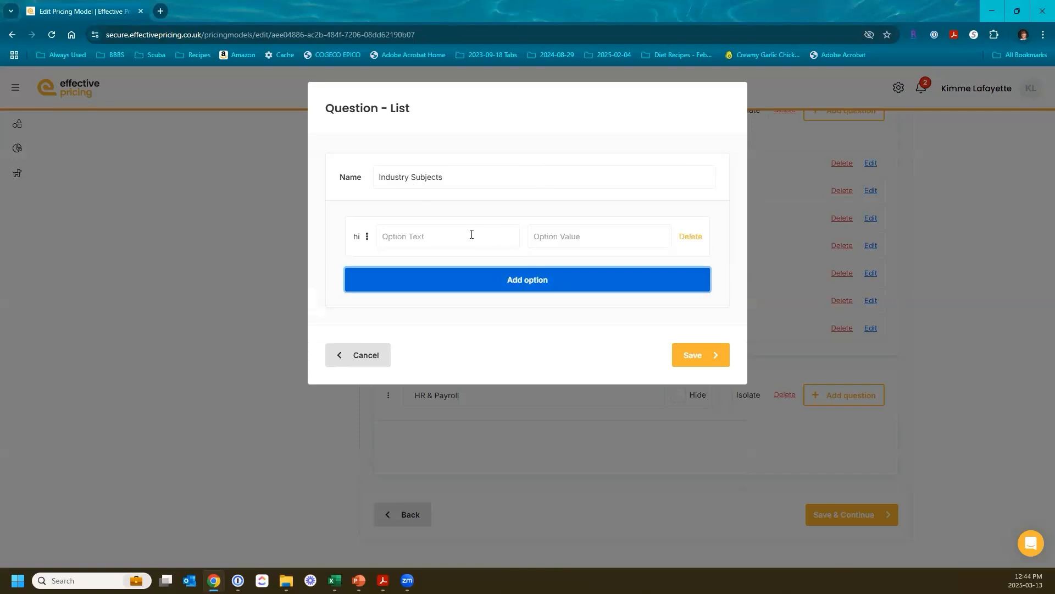
click(472, 234)
text(English)
key(Tab)
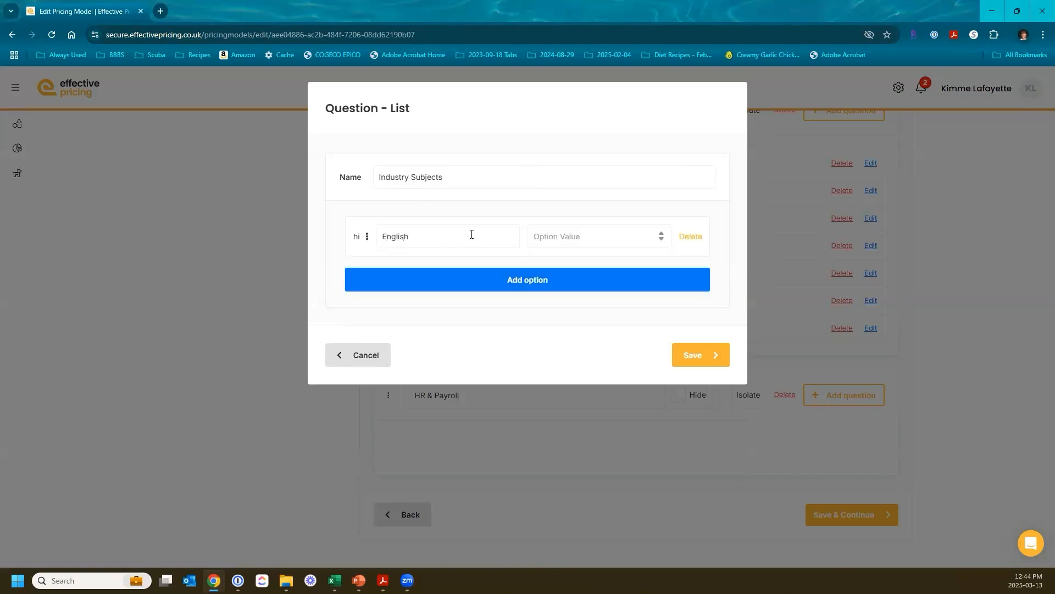
text(1000)
- Add a second option "Math" with the value 1500 to the list
click(568, 279)
click(487, 273)
text(Mather)
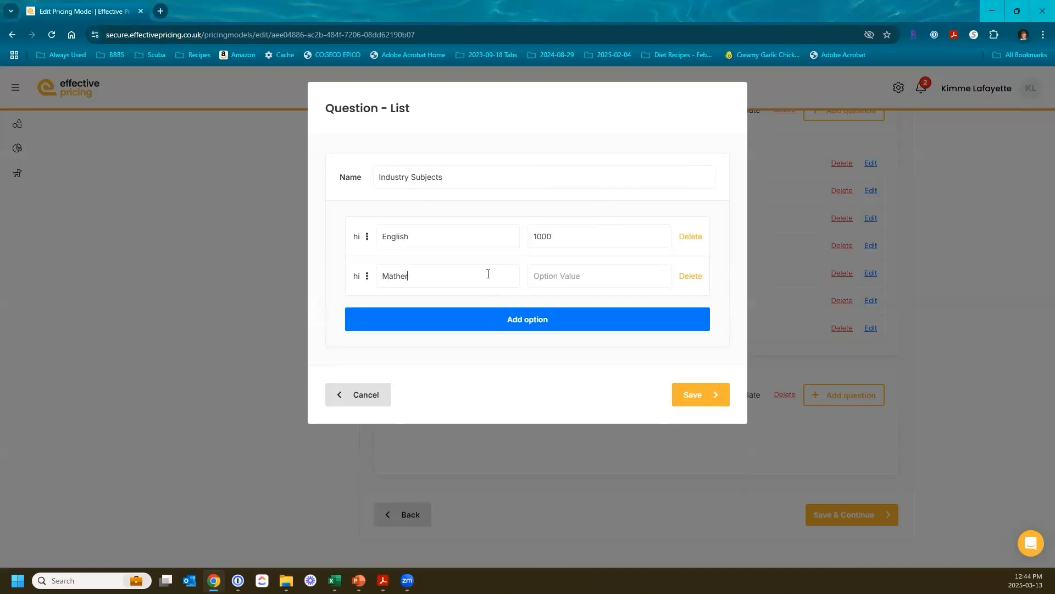
key(BackSpace)
key(Tab)
text(1500)
- Add a third option "History" with the value 5000 and save the Industry Subjects list
click(497, 323)
click(458, 308)
text(Hisotry)
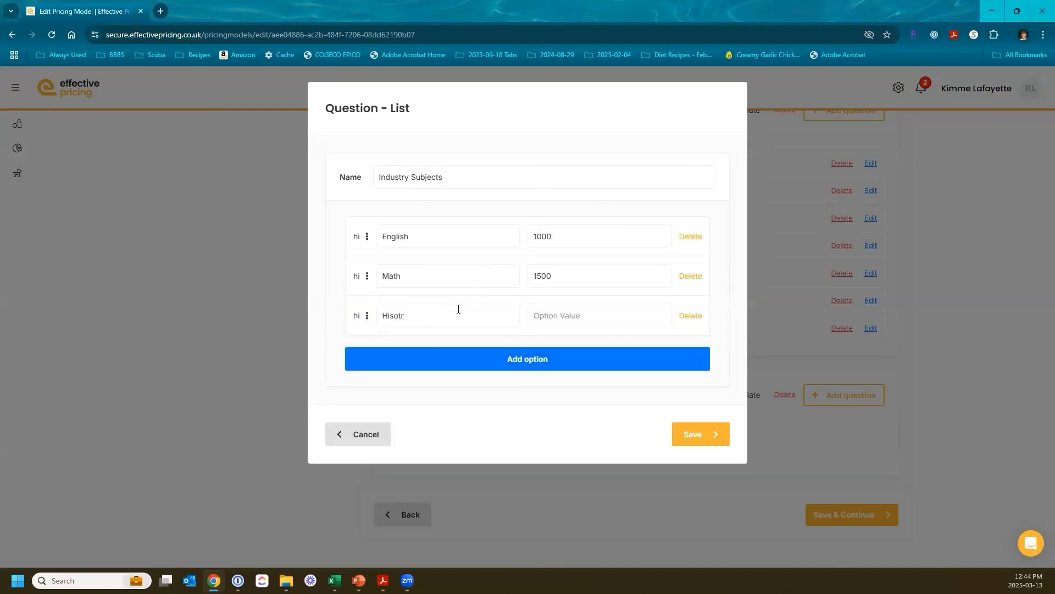
key(BackSpace)
text(tory)
key(Tab)
text(5000)
click(697, 435)
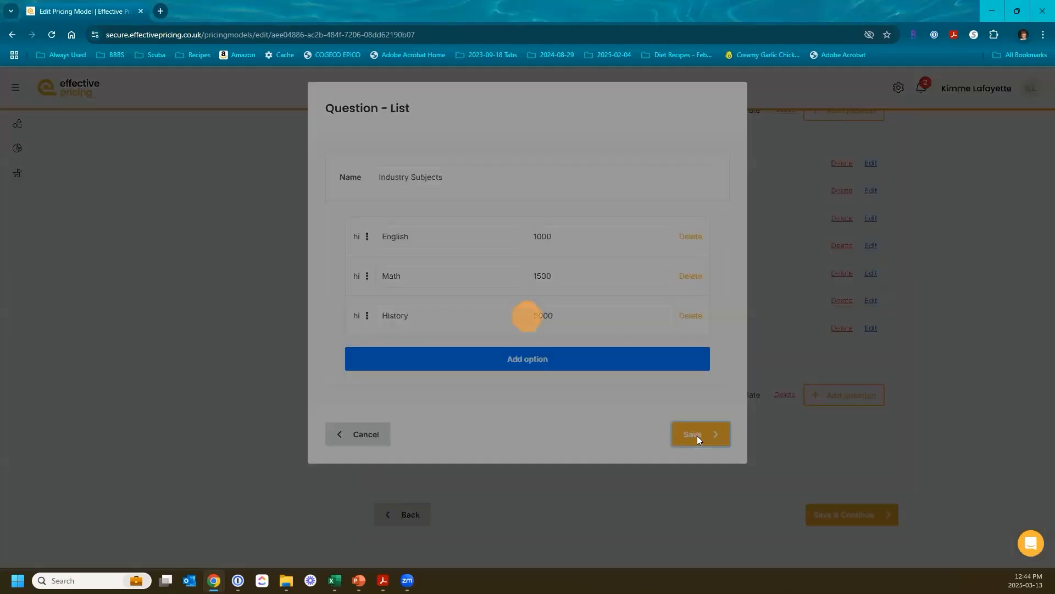
- Try the default value as unselected and as English, leave it unselected, and save the industry question
scroll(537, 424, down, 2)
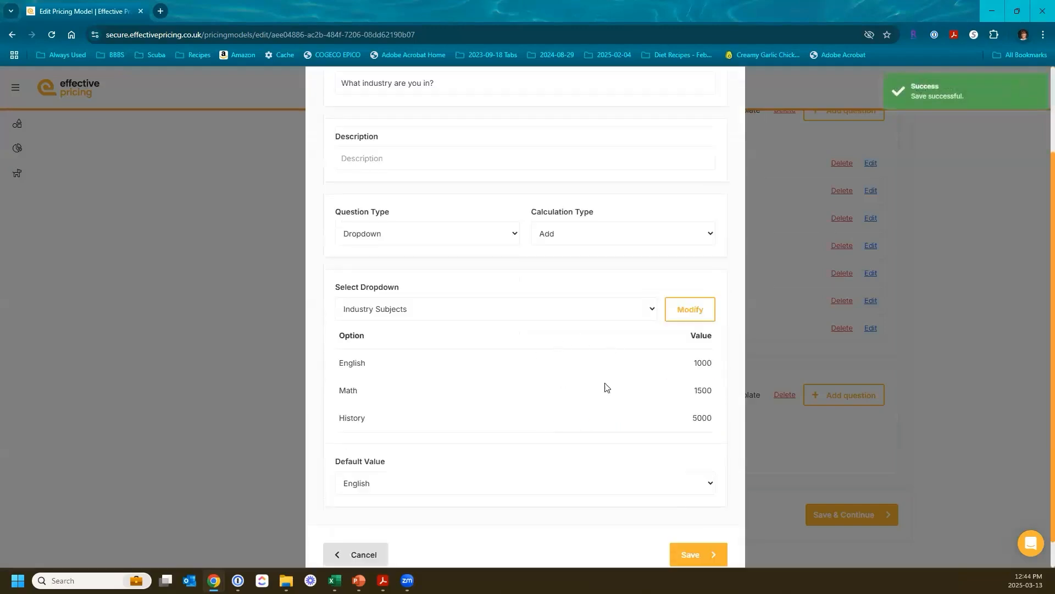
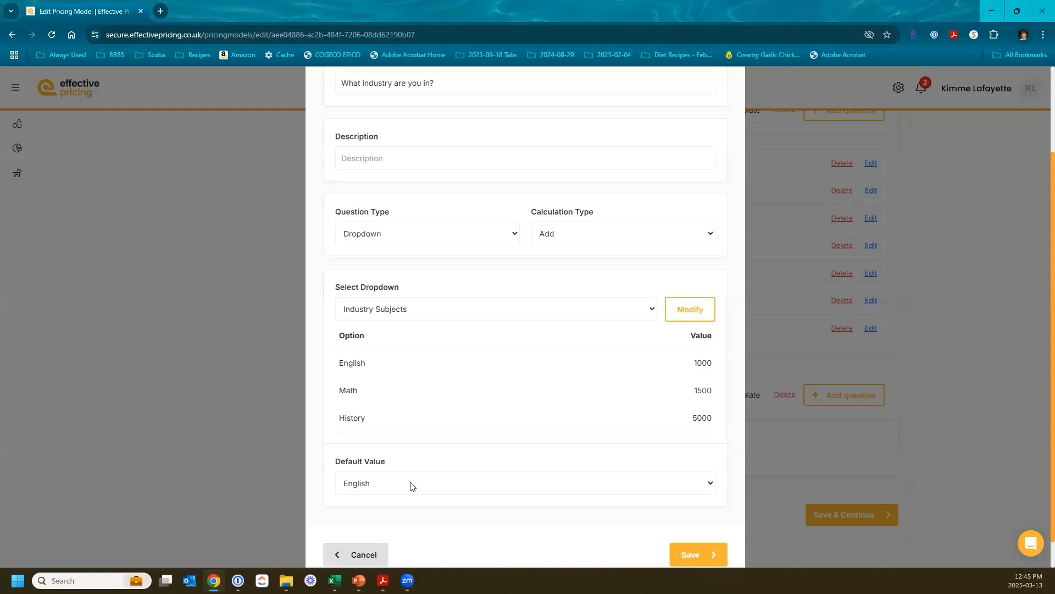
click(410, 486)
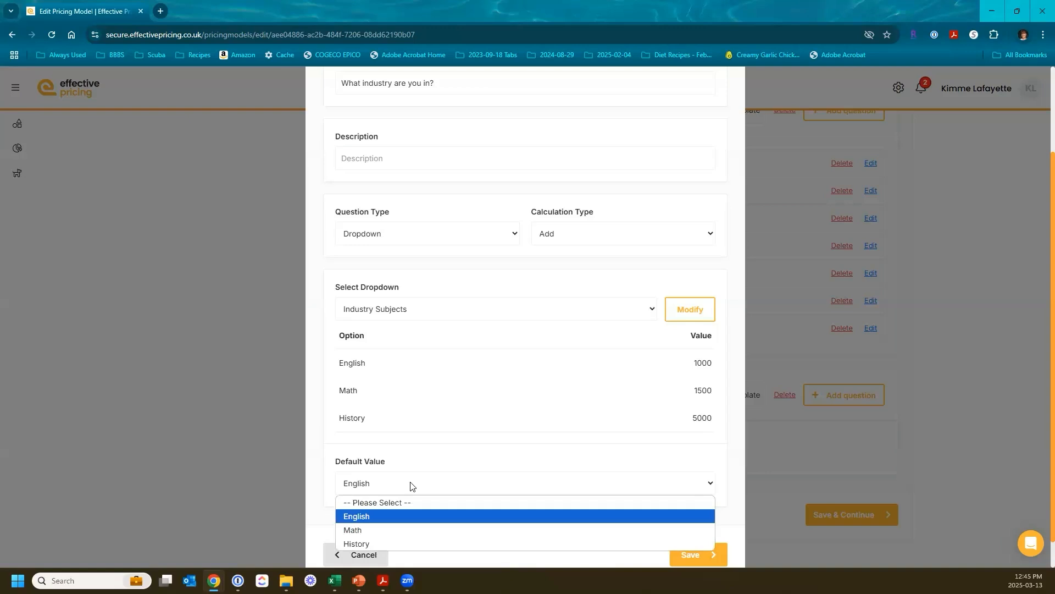
click(407, 502)
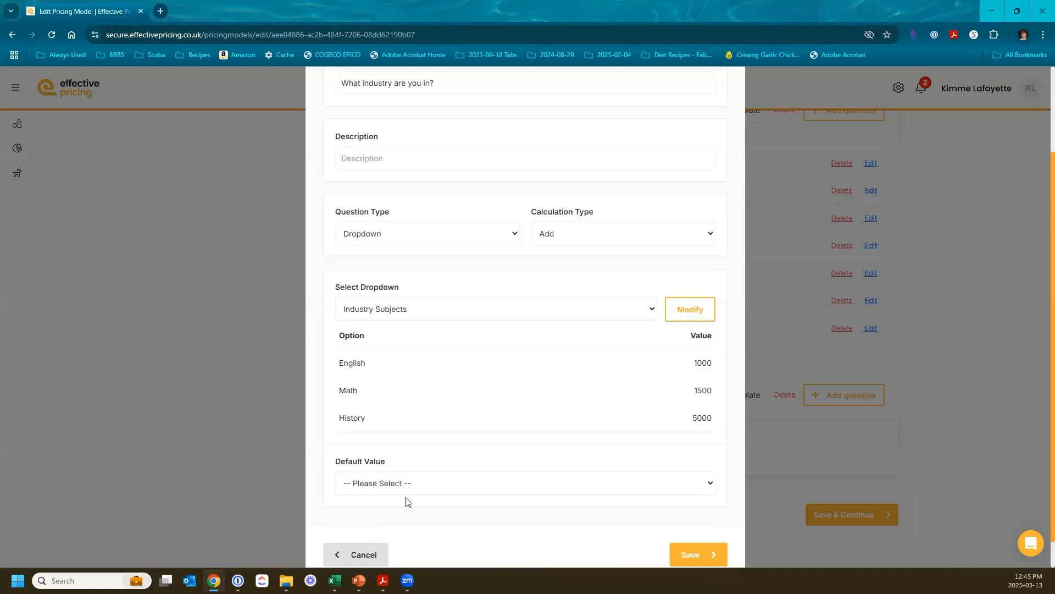
click(410, 482)
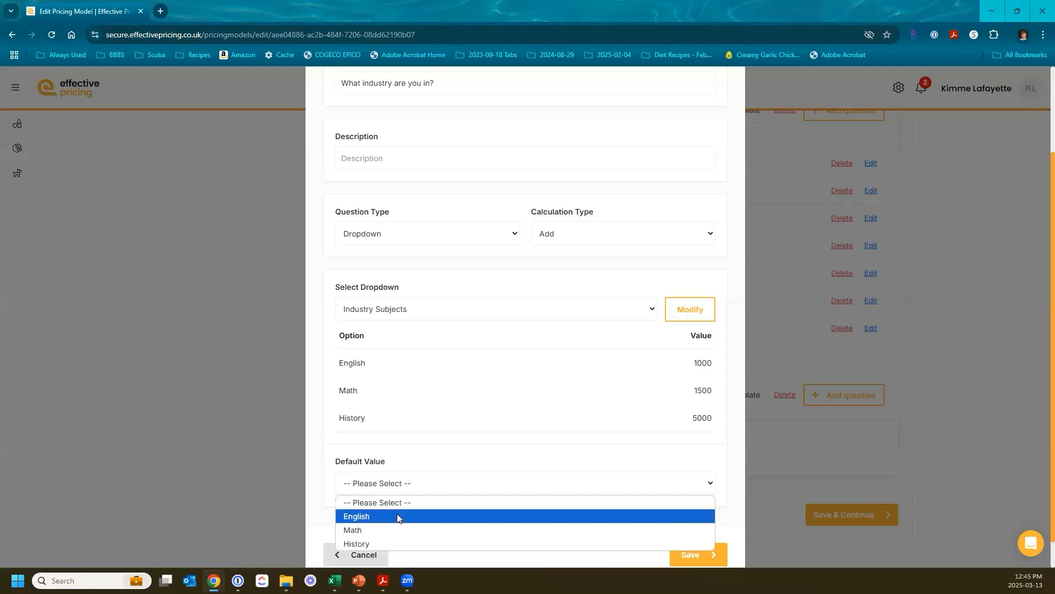
click(398, 517)
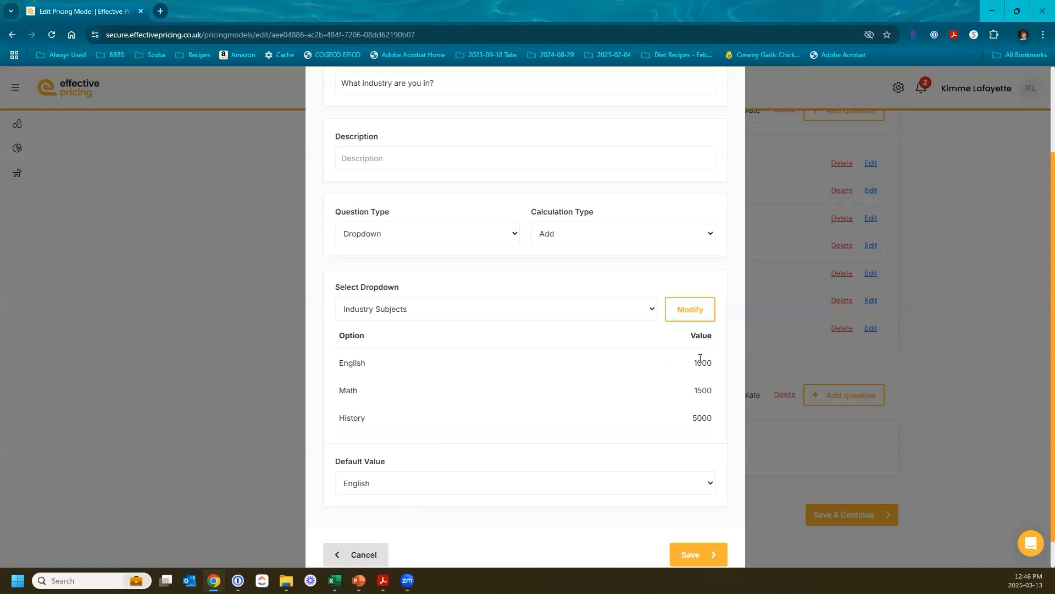
click(624, 491)
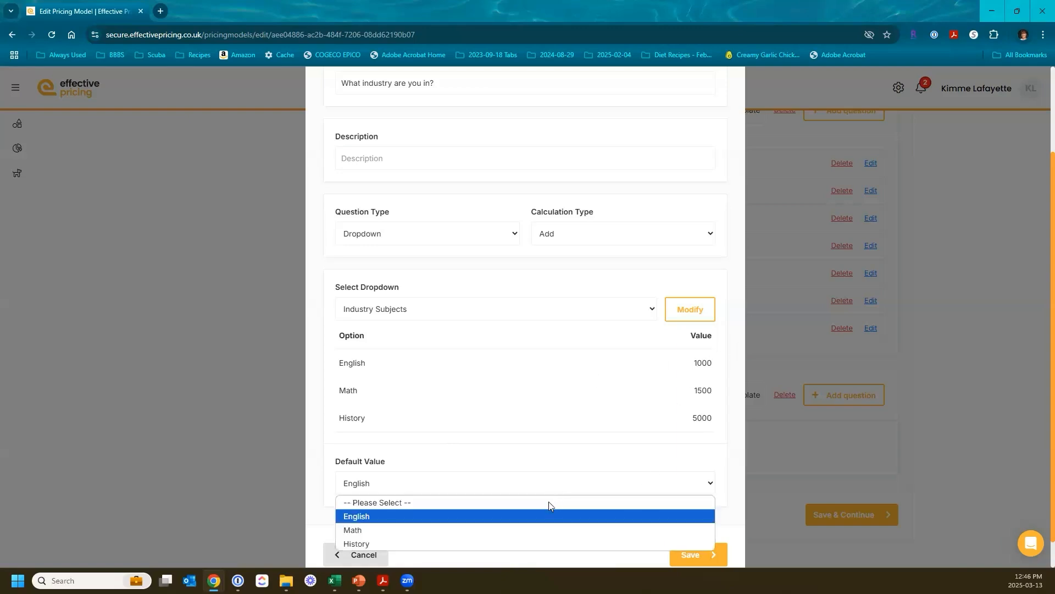
click(543, 502)
click(682, 556)
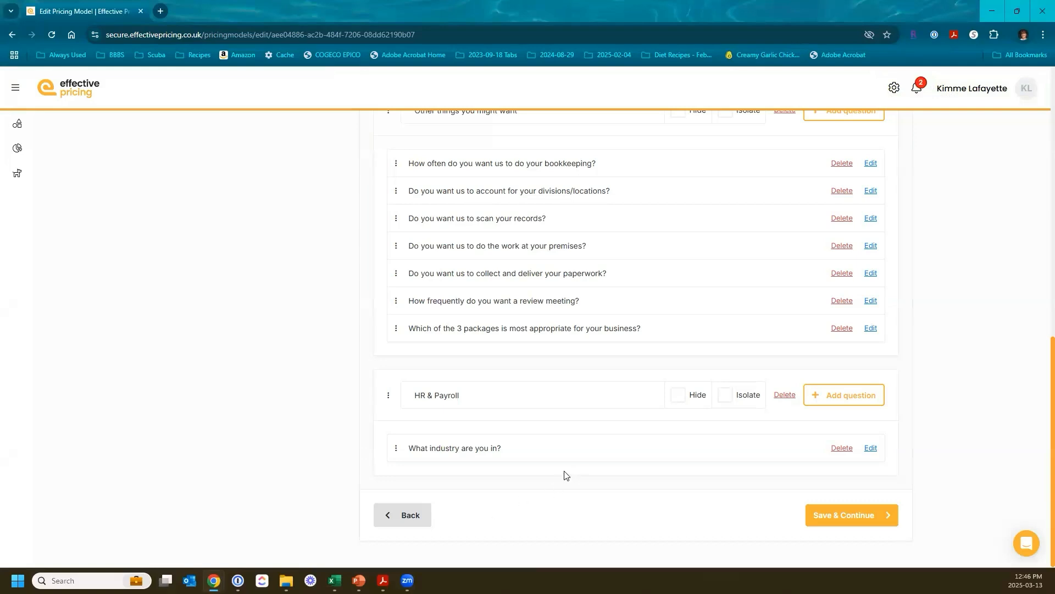
- Change the first option of the Sales Invoices list to "1 - 50" in the monthly sales invoices question
scroll(569, 444, up, 10)
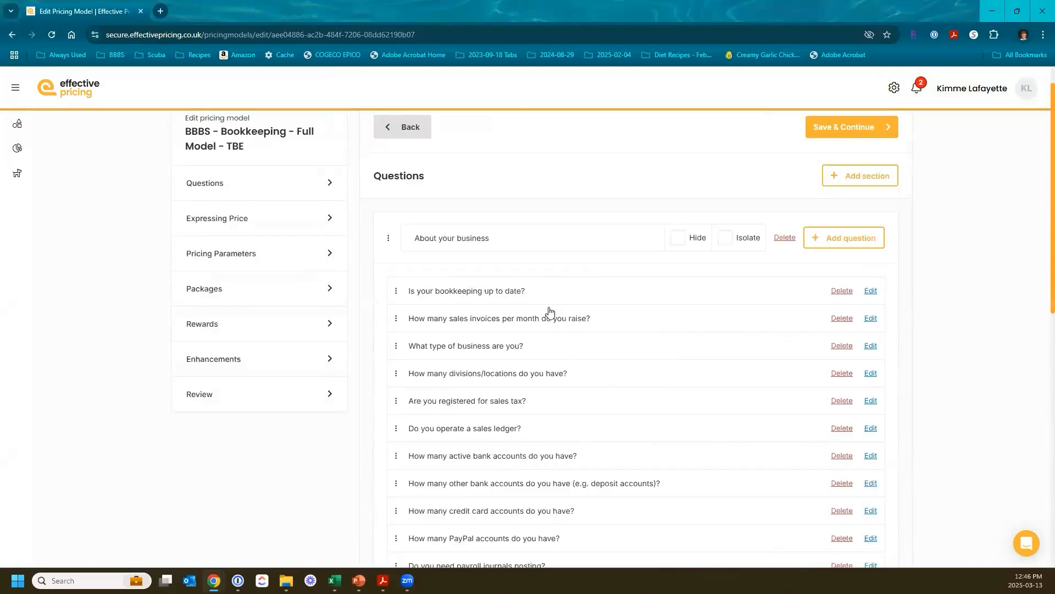
click(871, 319)
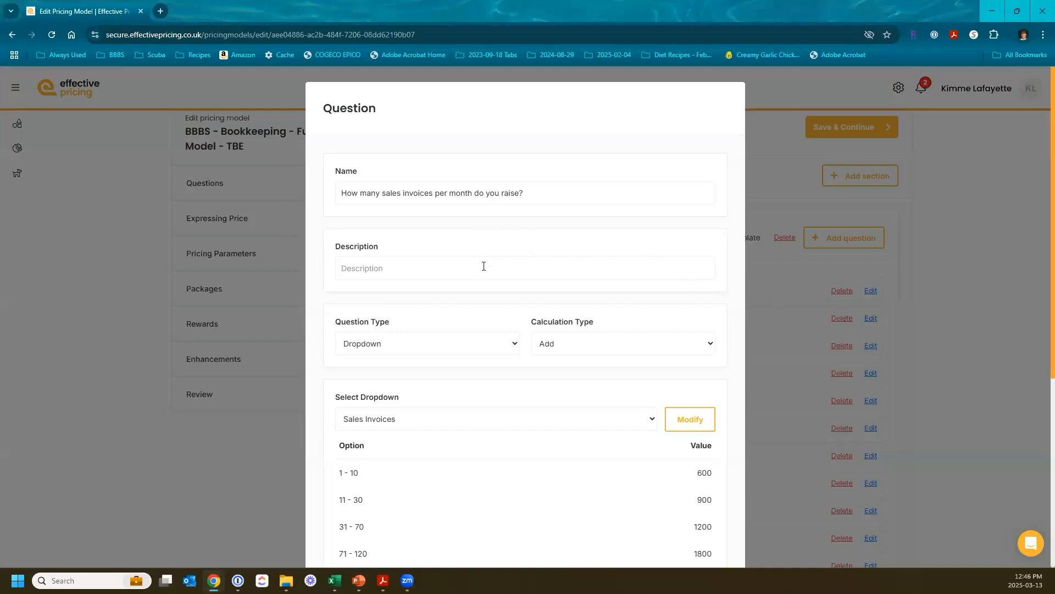
scroll(482, 272, down, 2)
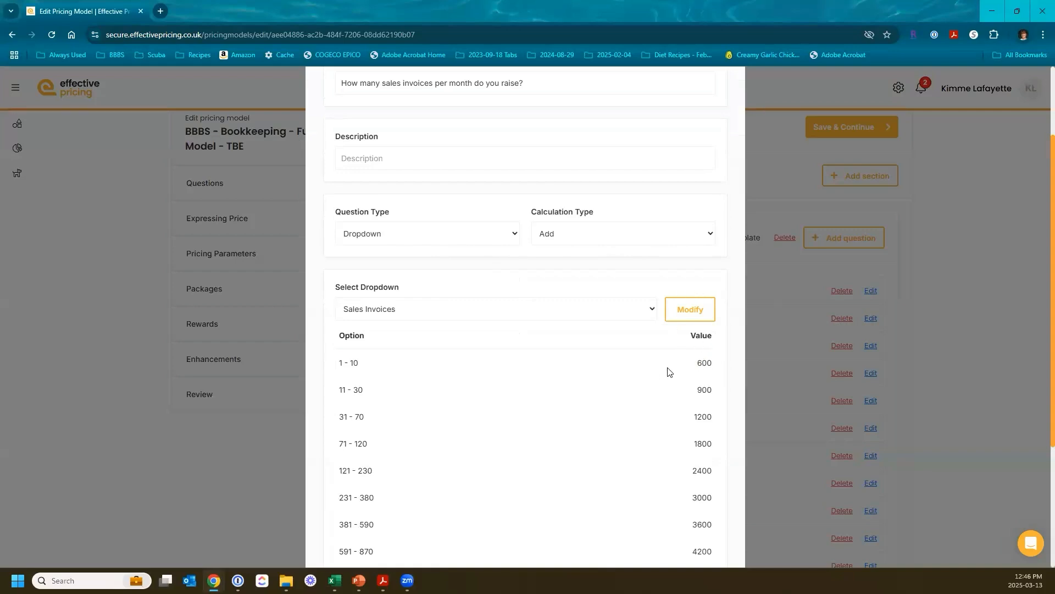
click(690, 312)
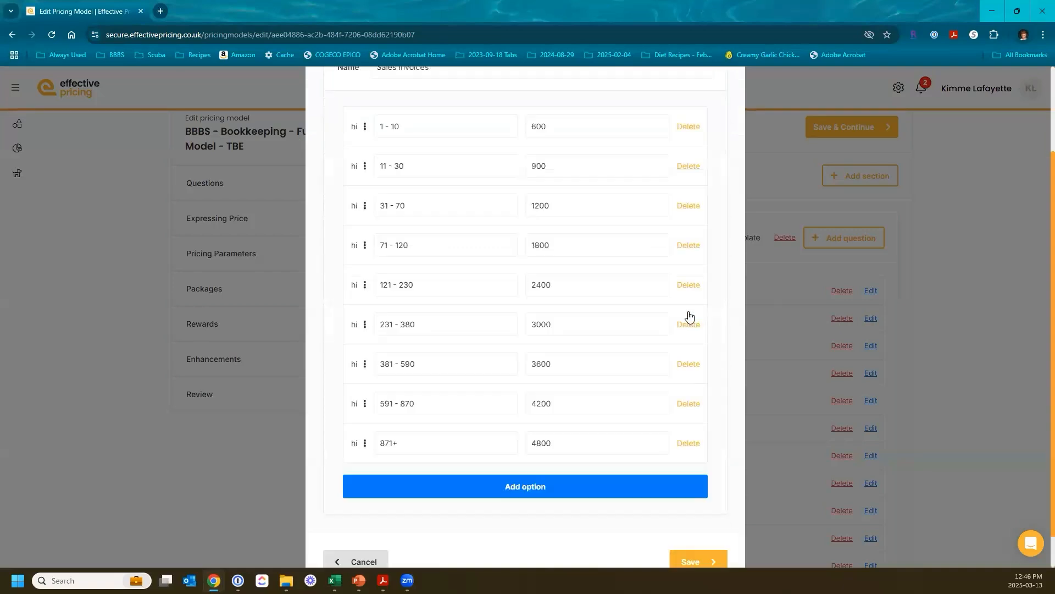
scroll(582, 325, up, 2)
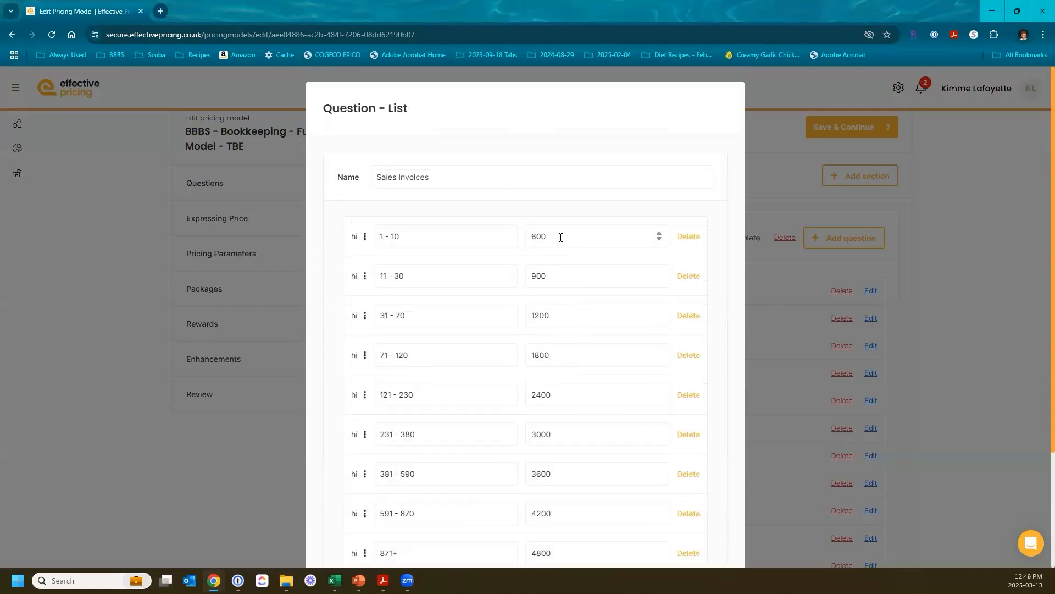
click(542, 236)
drag(367, 236, 397, 240)
click(407, 235)
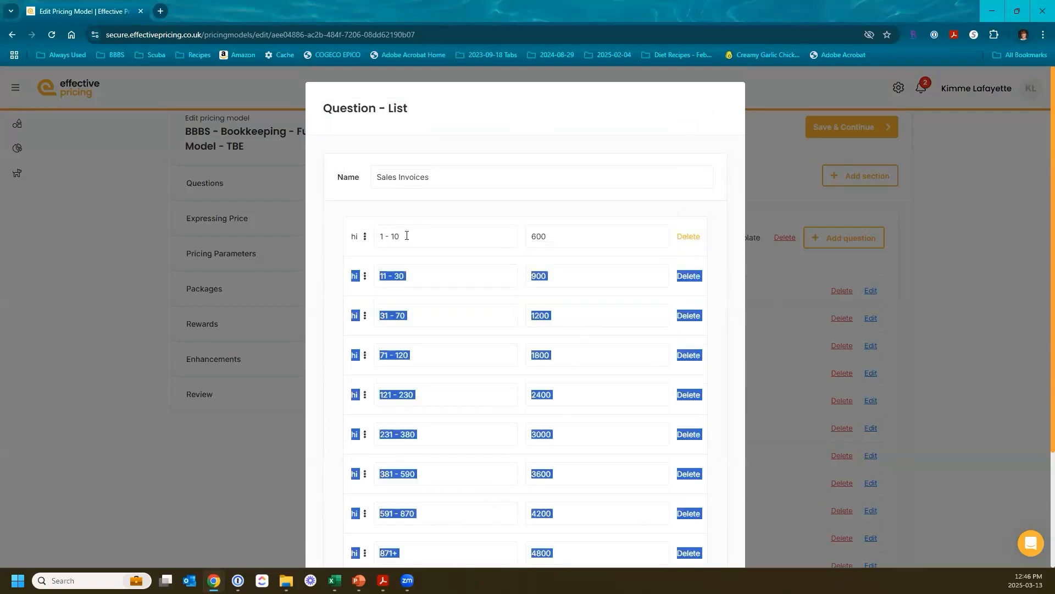
key(BackSpace)
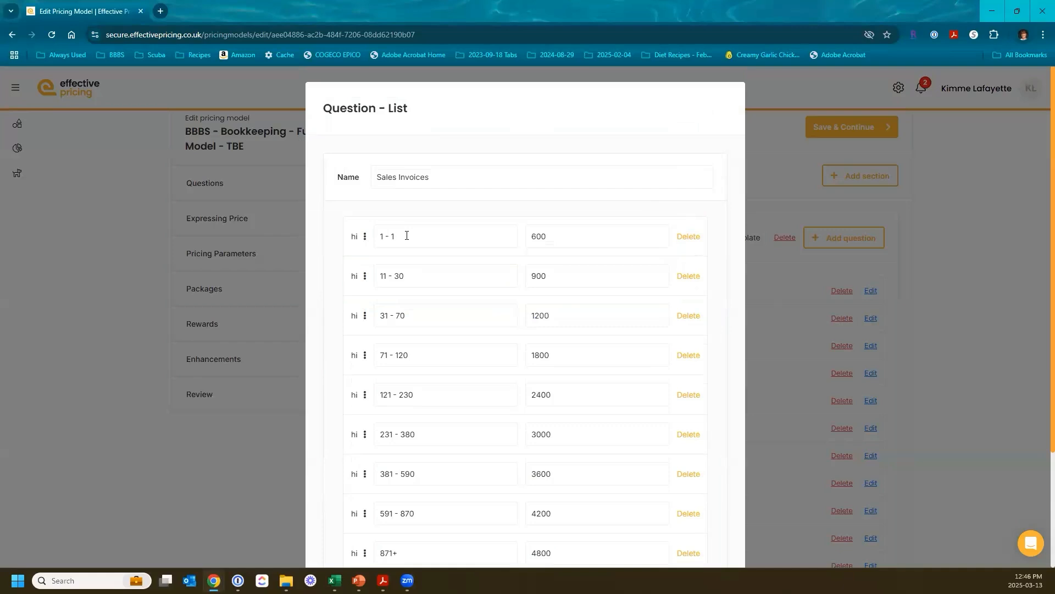
text(50)
- Change the second option of the Sales Invoices list to "51-100"
drag(412, 274, 380, 268)
click(411, 275)
key(BackSpace)
key(BackSpace)
key(BackSpace)
key(BackSpace)
key(BackSpace)
key(BackSpace)
key(BackSpace)
text(51-100)
key(Tab)
- Save the edited Sales Invoices list and the monthly sales invoices question
scroll(509, 344, down, 3)
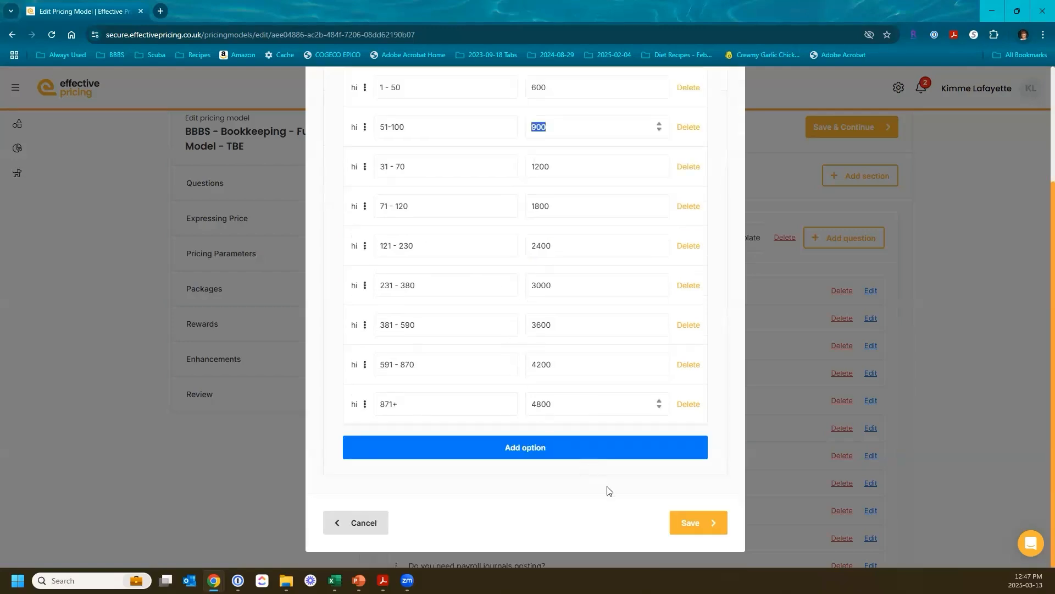
click(681, 522)
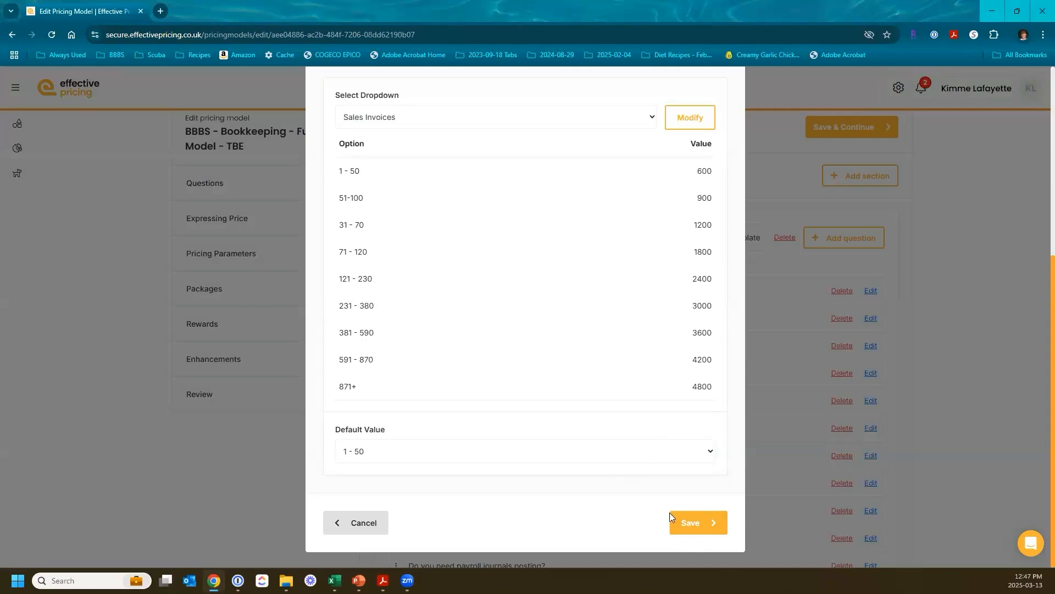
click(691, 522)
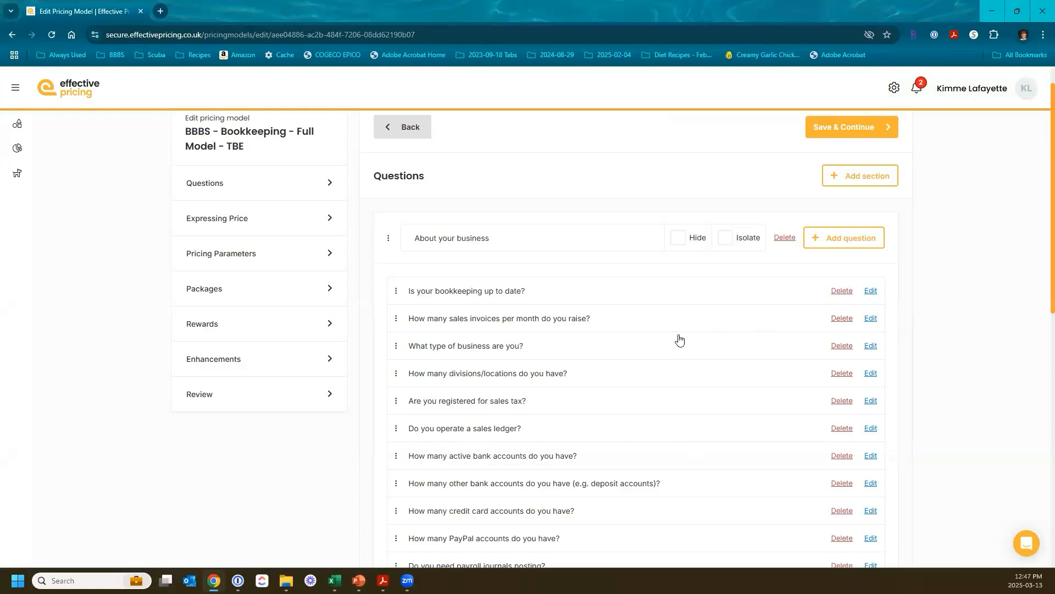
- Review the questions in the model's sections, from "About your business" onward
scroll(527, 338, down, 2)
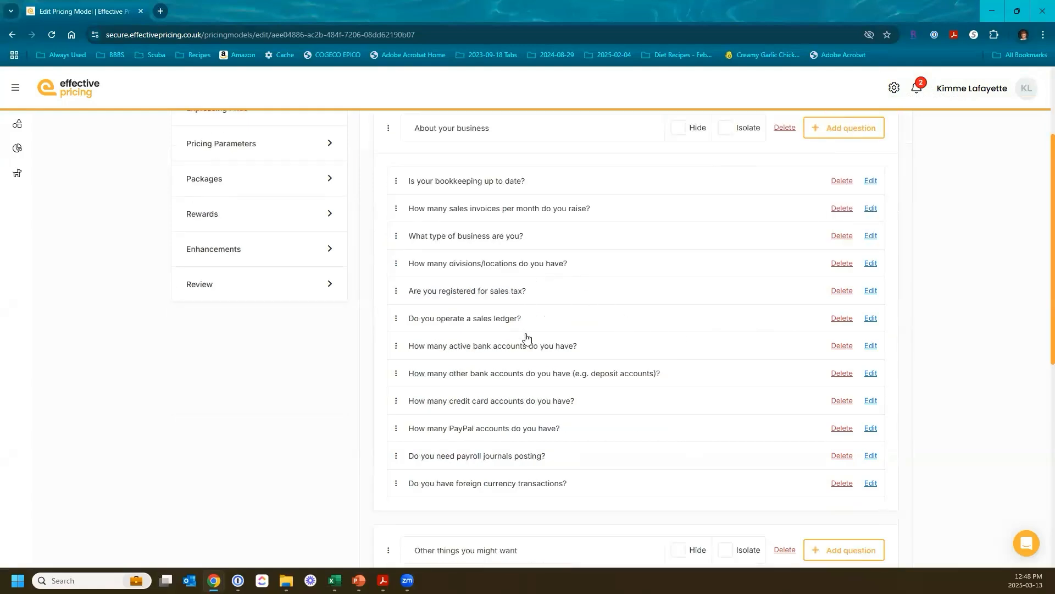
scroll(527, 338, down, 6)
scroll(527, 338, up, 5)
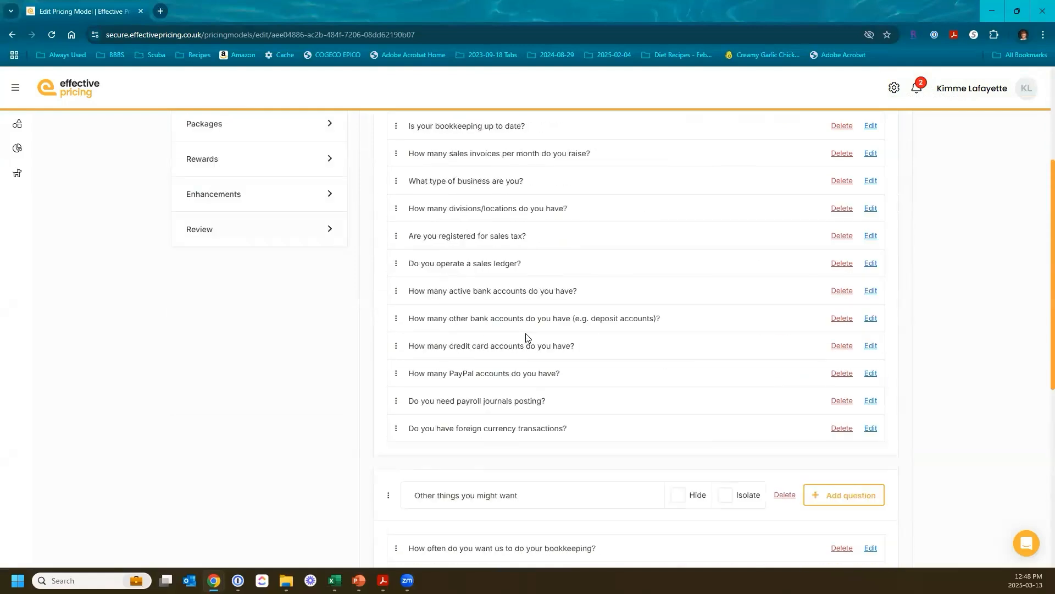
scroll(527, 339, up, 3)
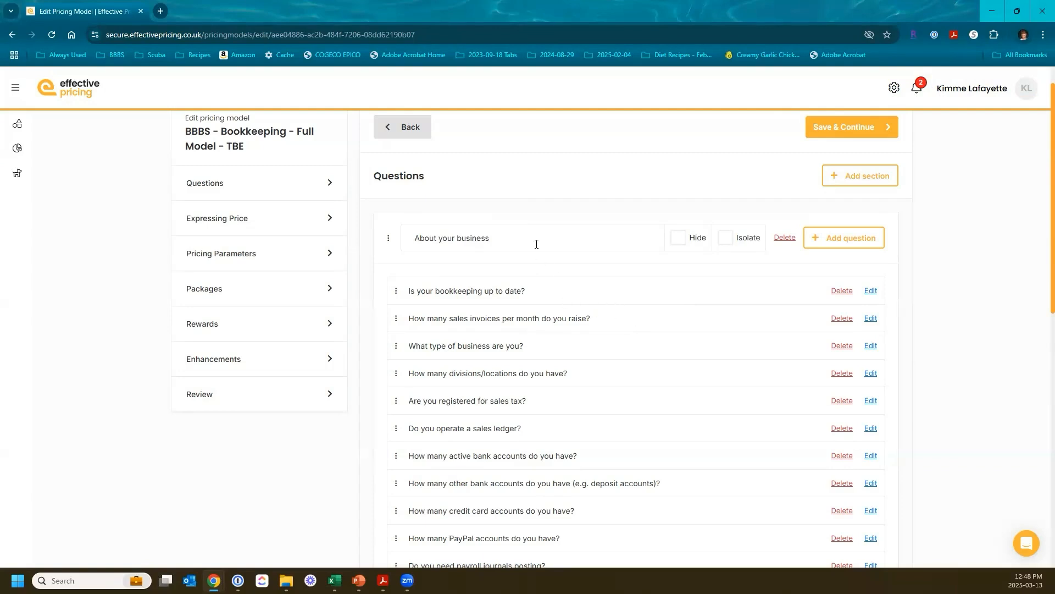
scroll(533, 265, down, 2)
scroll(570, 286, down, 1)
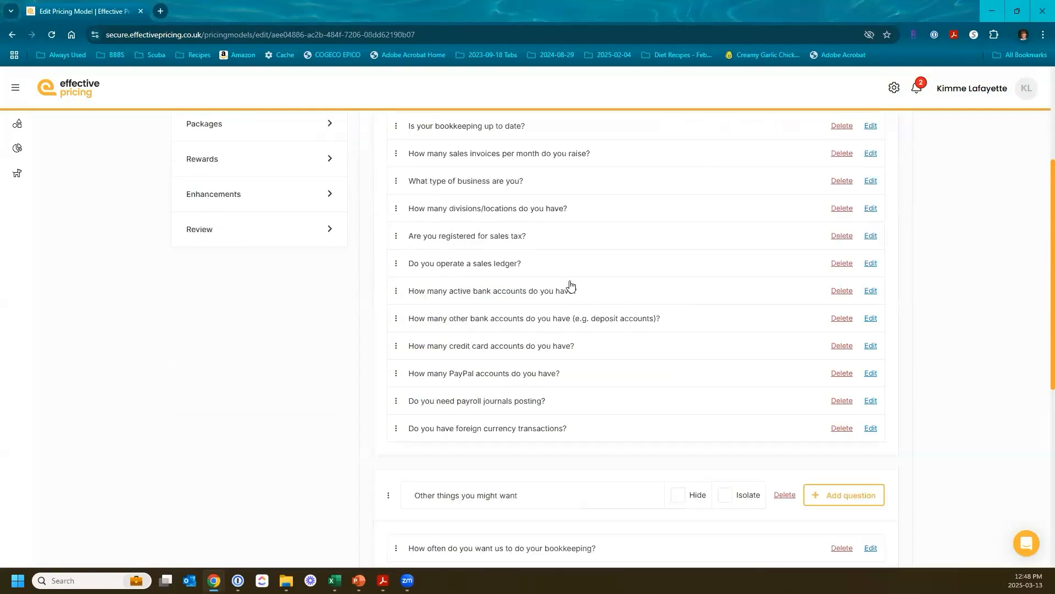
scroll(570, 285, up, 2)
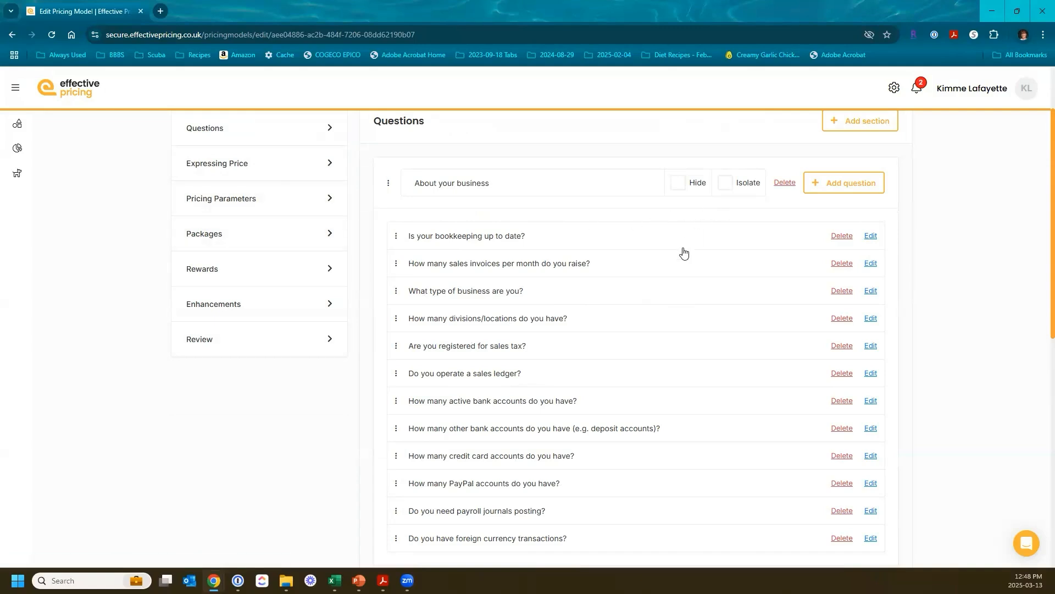
scroll(684, 252, down, 3)
scroll(685, 253, up, 5)
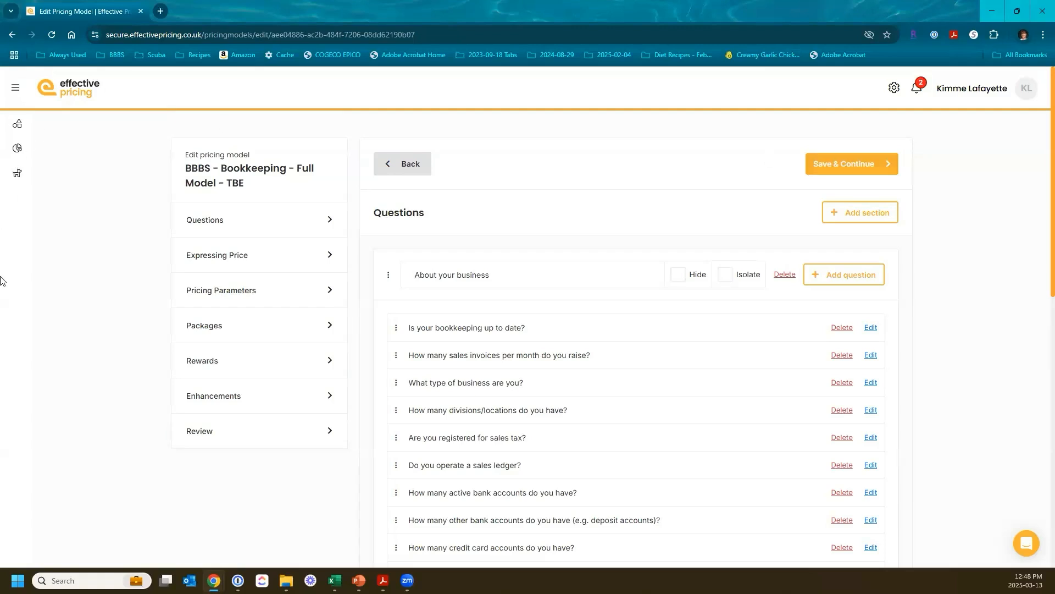
- View the Expressing Price settings and return to the model's questions, going through to the HR & Payroll section
click(239, 260)
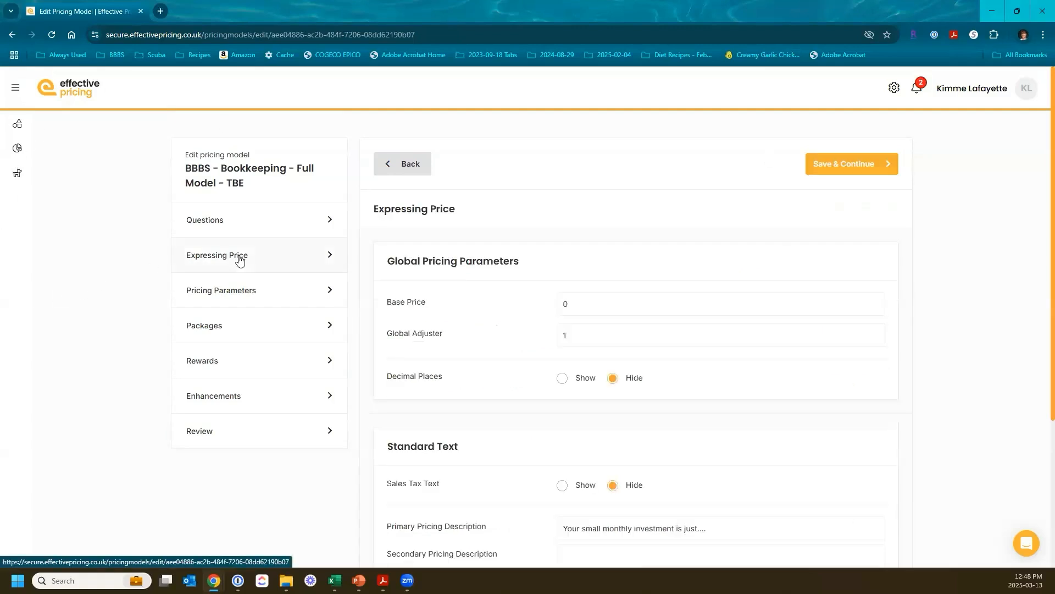
click(236, 227)
scroll(560, 305, down, 9)
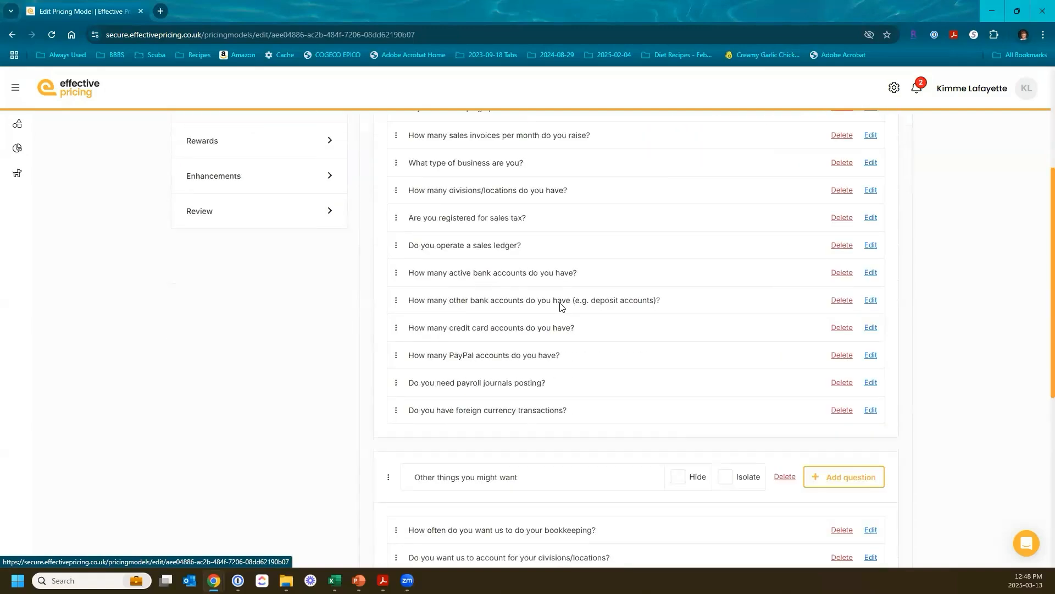
scroll(559, 305, down, 2)
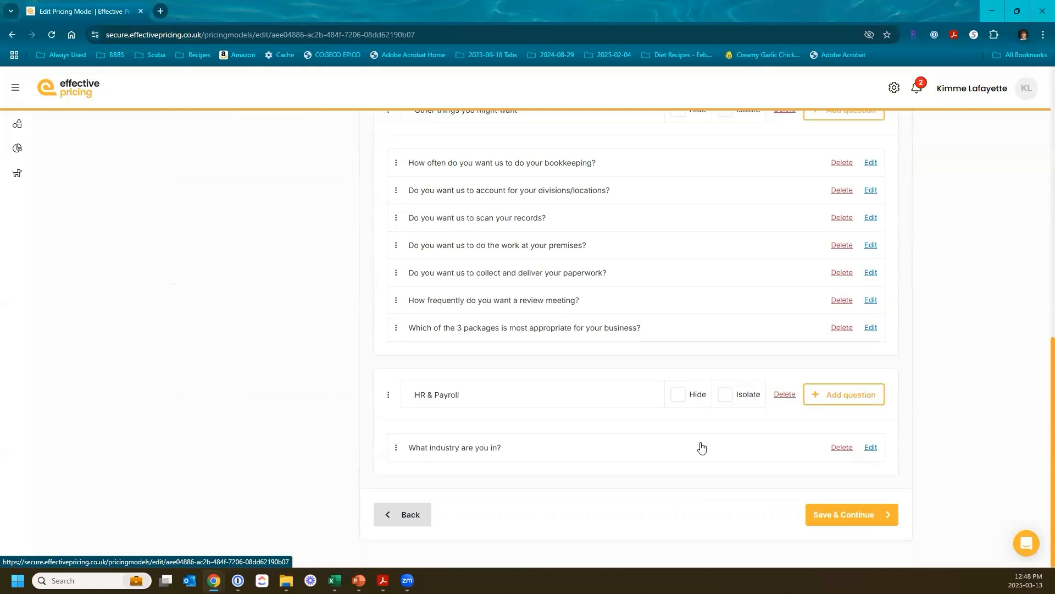
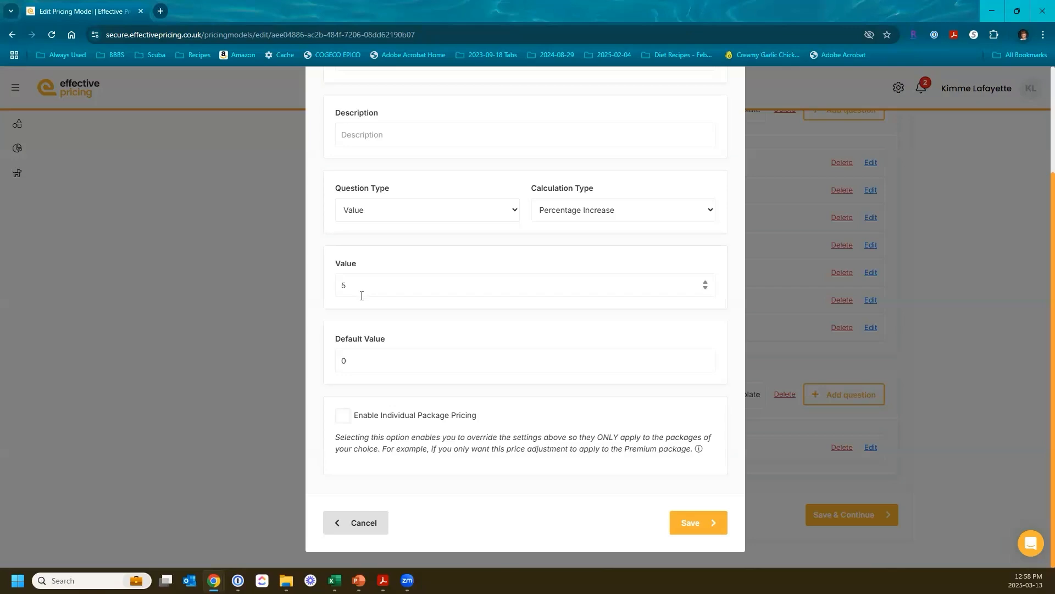
- Try a value of 100 with the Add calculation type for the record scanning question
drag(360, 290, 332, 288)
text(100)
key(Tab)
click(632, 210)
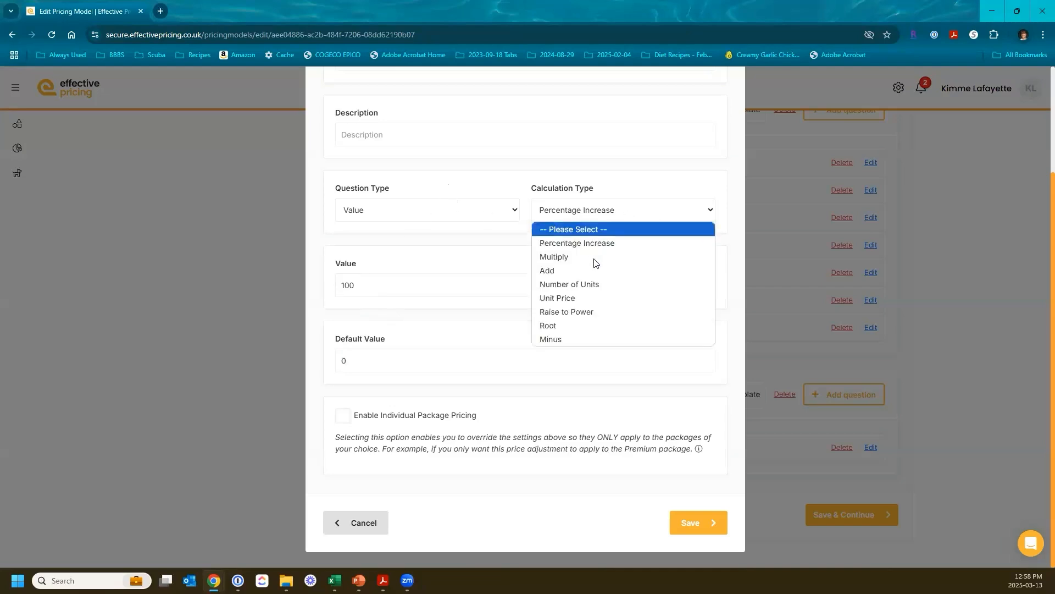
click(593, 269)
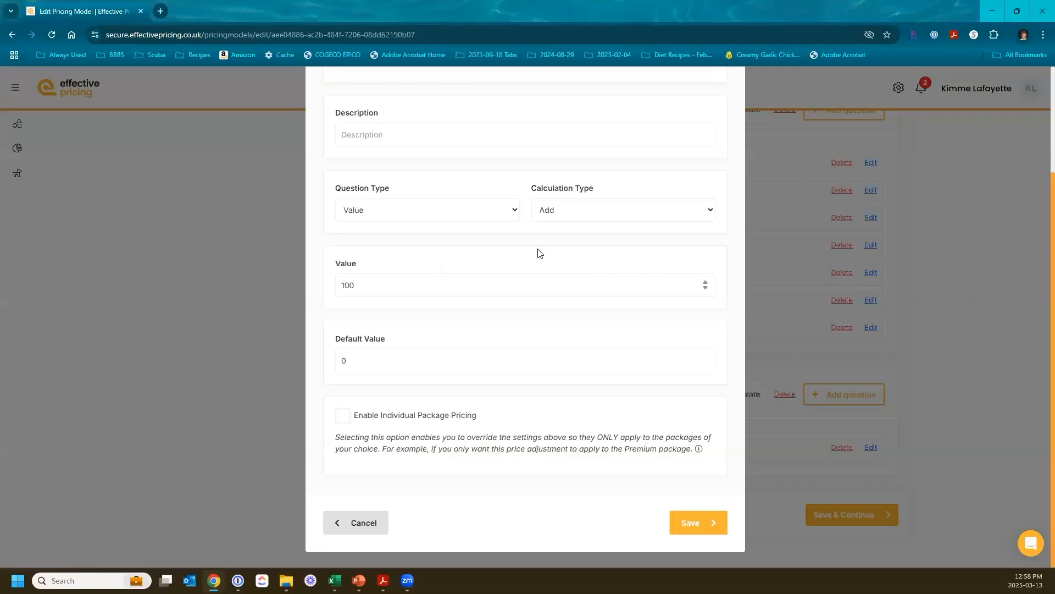
- Try the Dropdown question type for the record scanning question, view the available dropdown lists, and cancel the edit
click(513, 209)
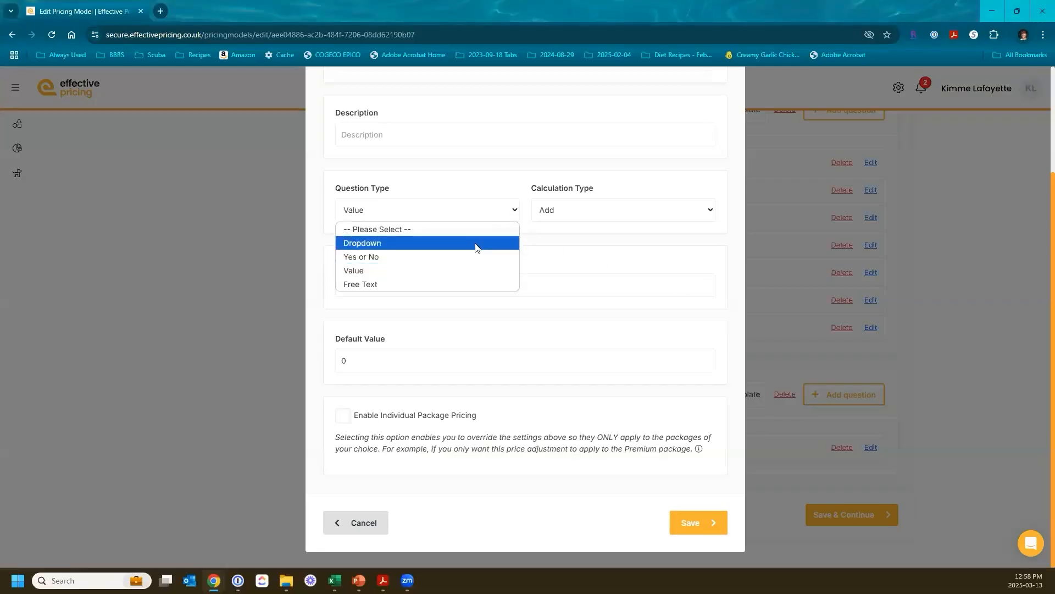
click(476, 247)
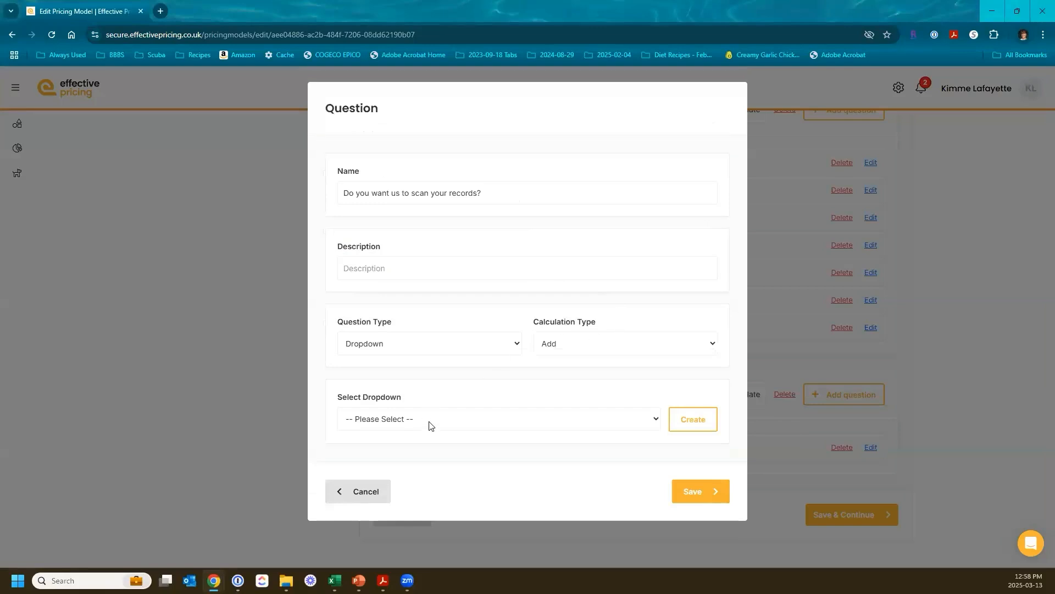
click(514, 347)
click(511, 348)
click(505, 418)
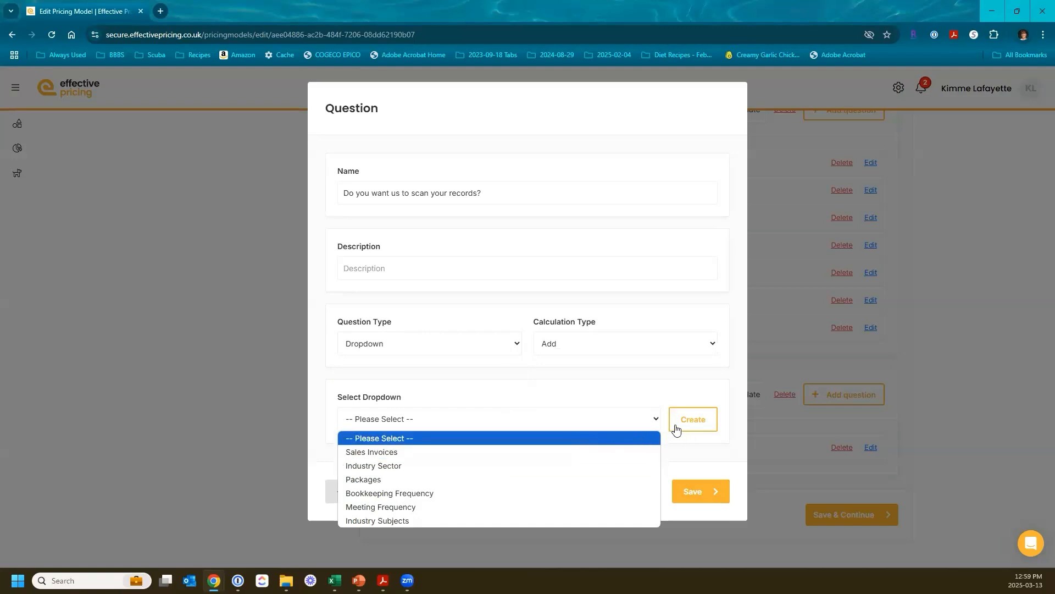
click(661, 394)
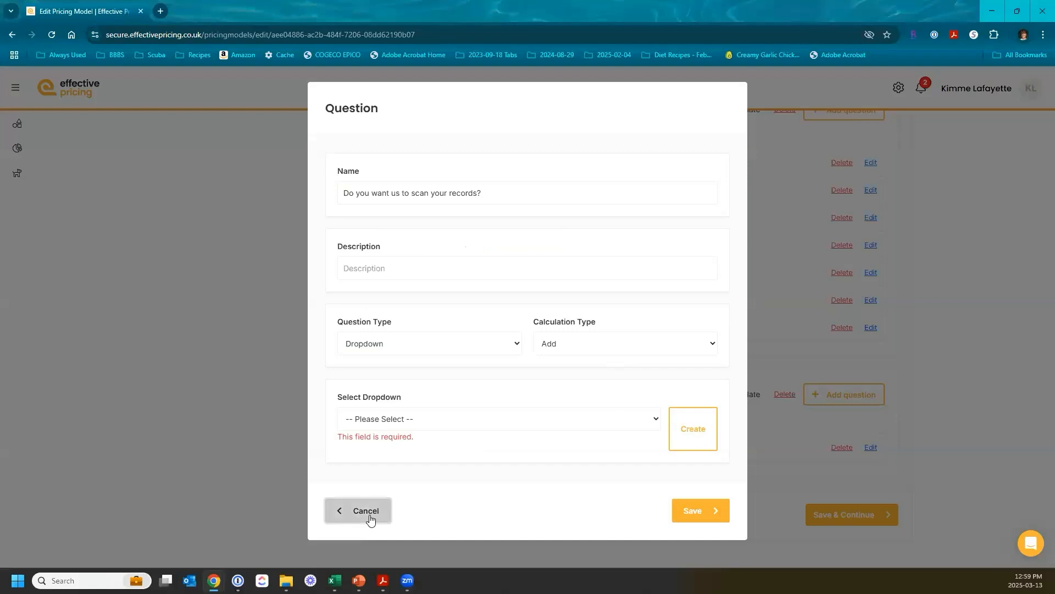
click(366, 511)
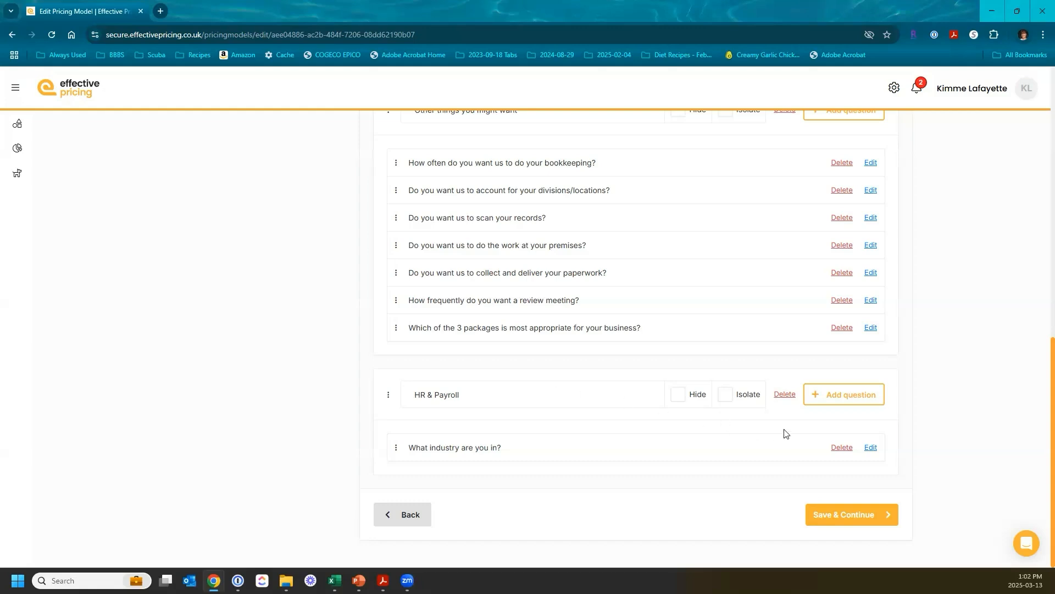
- Rename the bookkeeping frequency question under "Other things you might want" as "Do you want us to do your payroll?"
scroll(684, 369, up, 3)
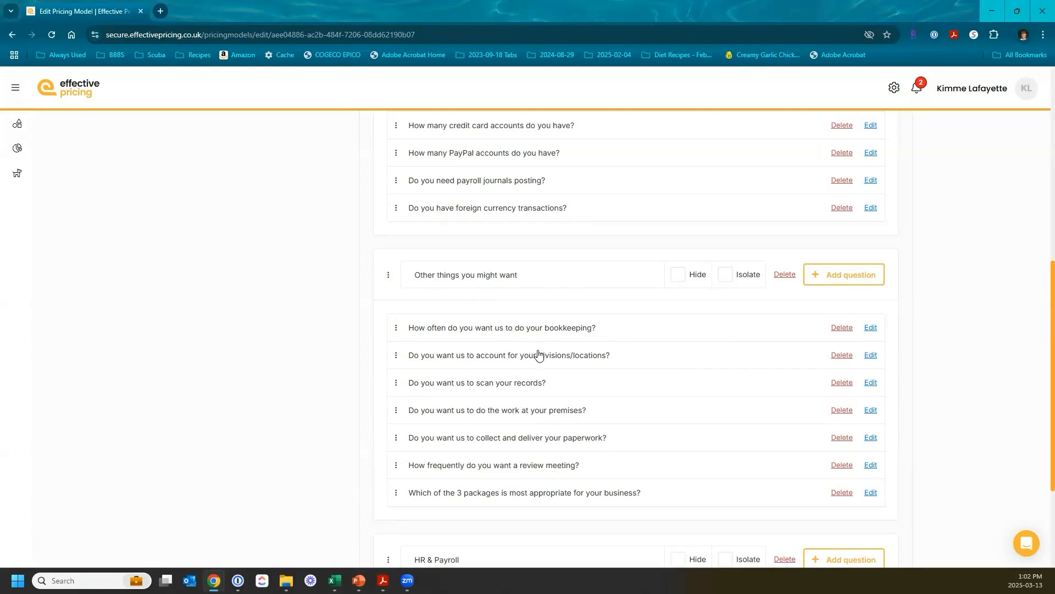
click(872, 328)
triple_click(485, 194)
text(Do you want us to do you r payroll?)
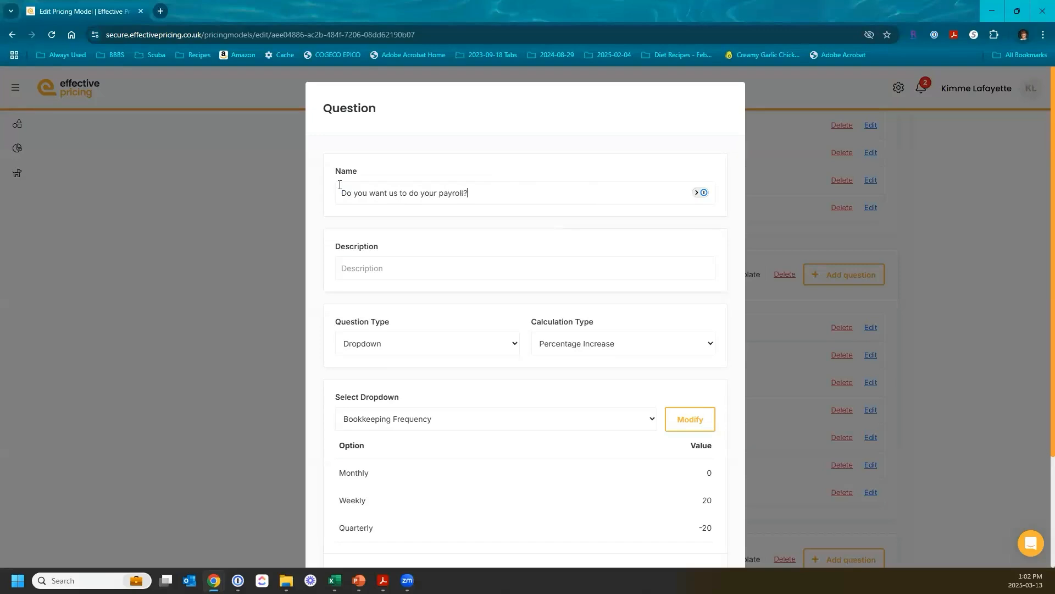
- Set the payroll question's type to Yes or No and its calculation type to Add
scroll(484, 347, down, 2)
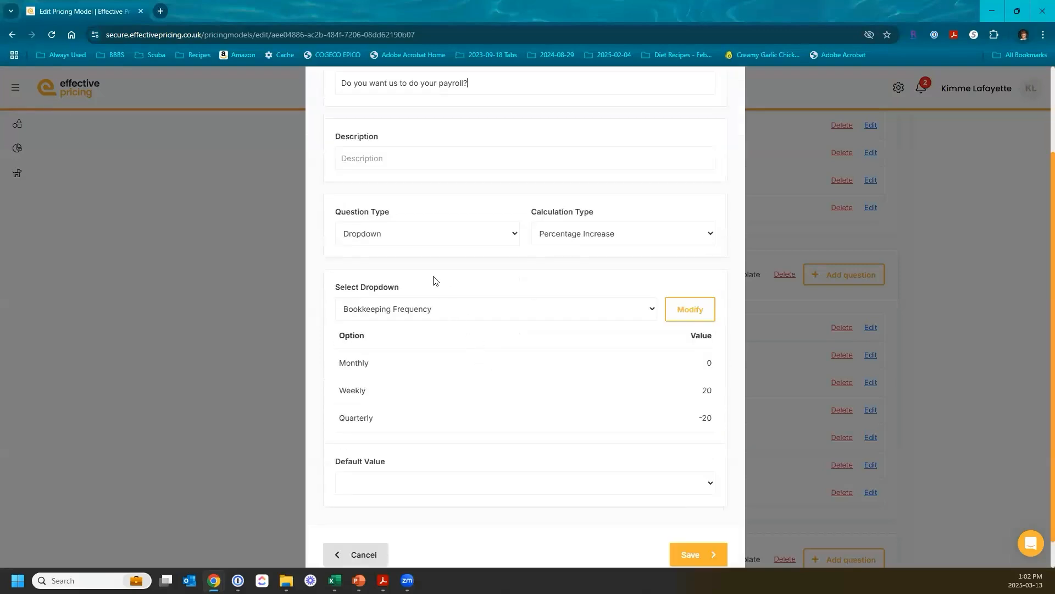
click(426, 240)
click(415, 281)
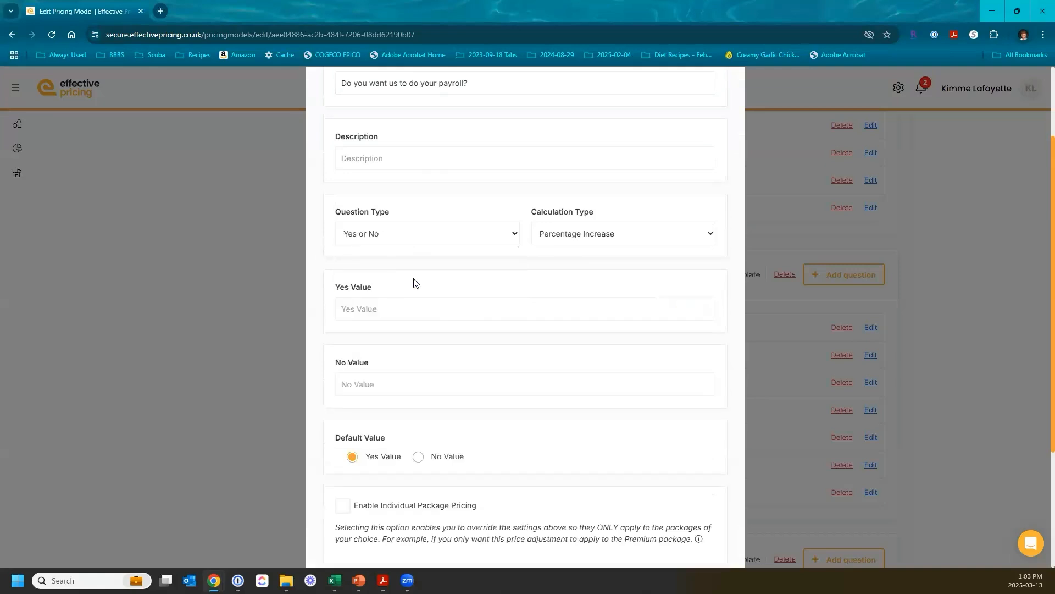
scroll(414, 283, down, 3)
scroll(410, 269, up, 2)
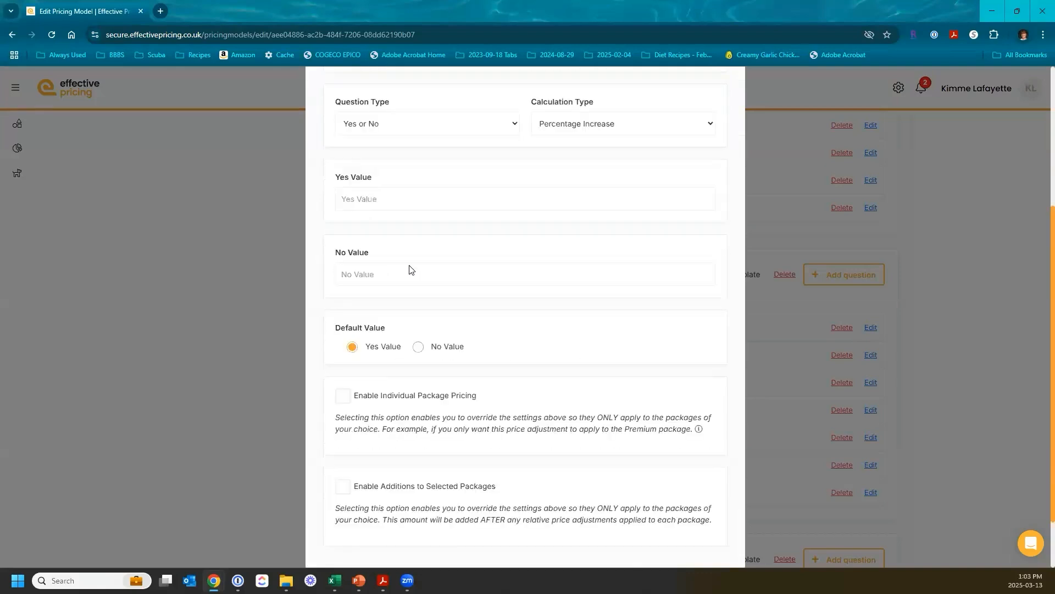
click(588, 174)
click(570, 238)
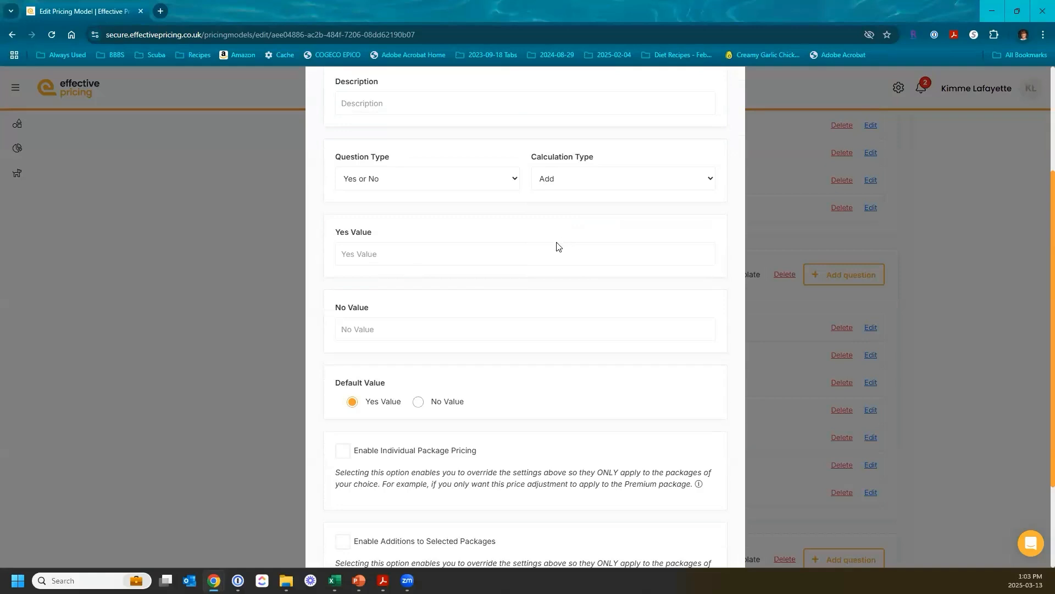
- Set both the Yes Value and the No Value to 0 and save the payroll question
click(380, 255)
text(00)
scroll(407, 258, down, 3)
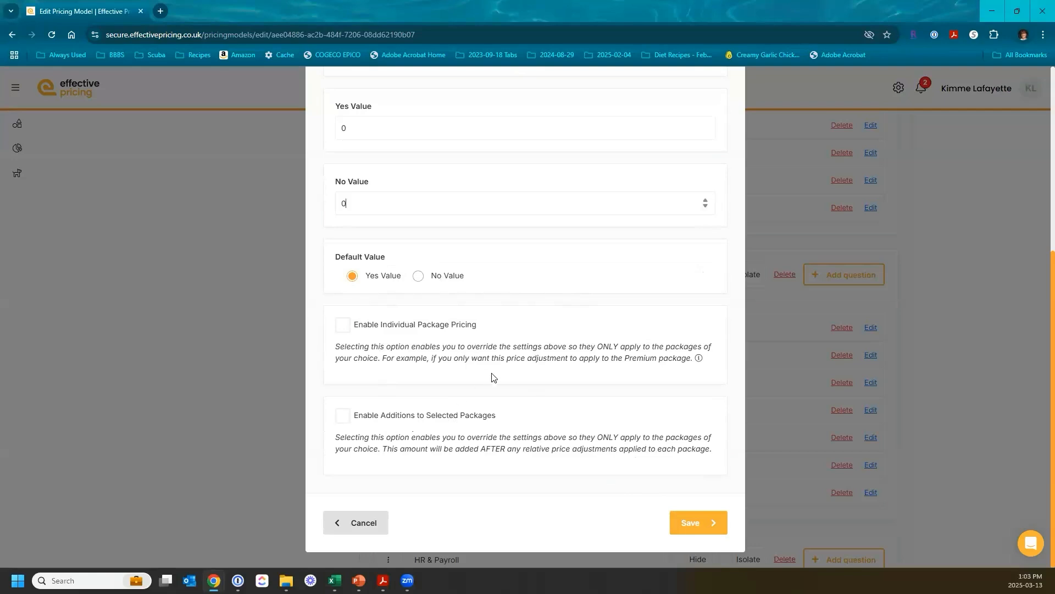
click(689, 522)
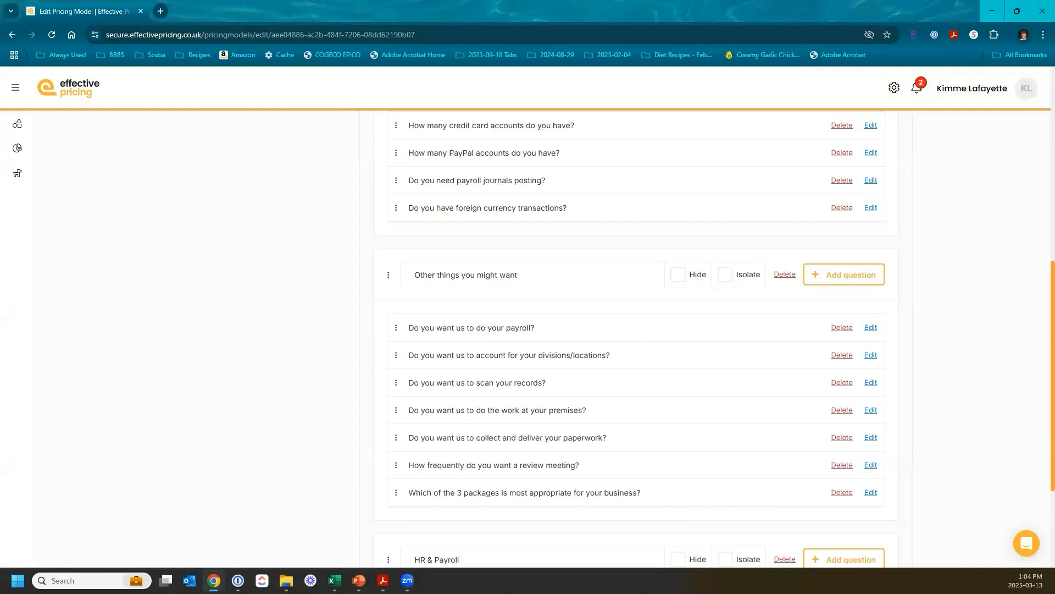
- Set the default value of the "Do you want us to do your payroll?" question to No Value and save it
click(867, 328)
scroll(468, 445, down, 3)
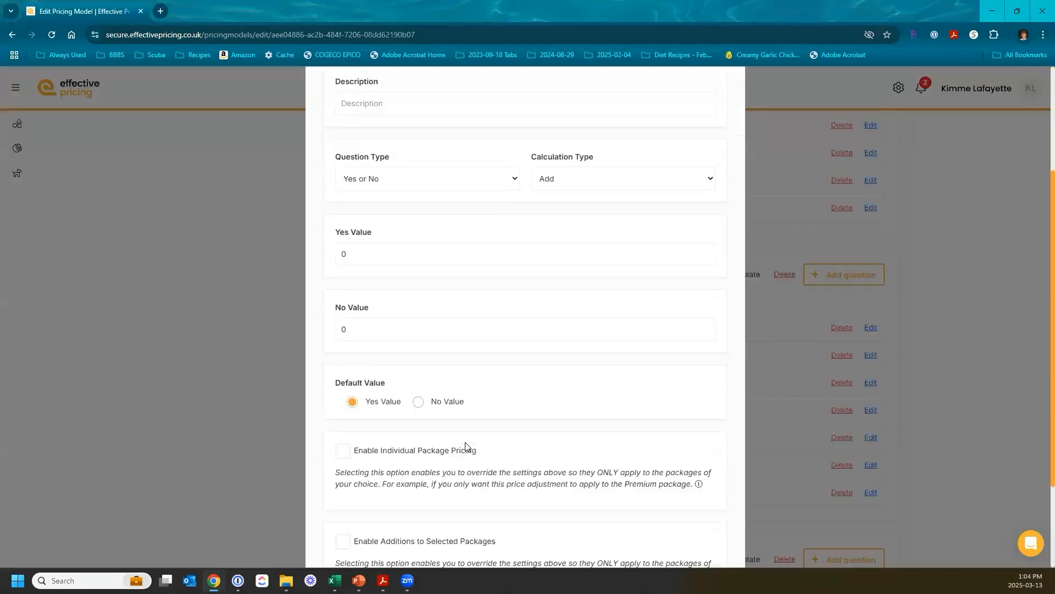
click(419, 403)
scroll(492, 428, down, 2)
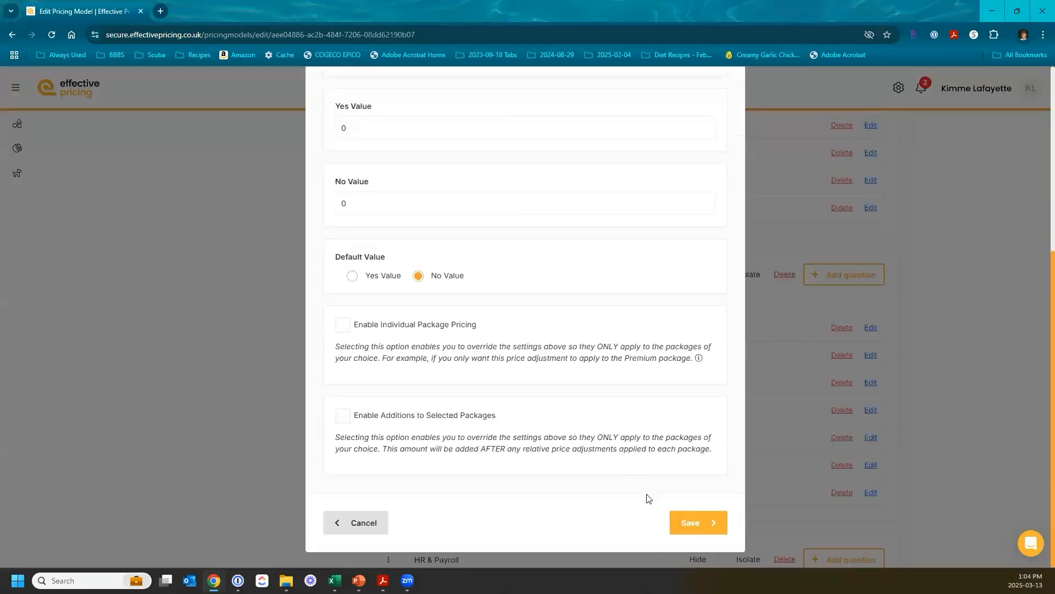
click(698, 520)
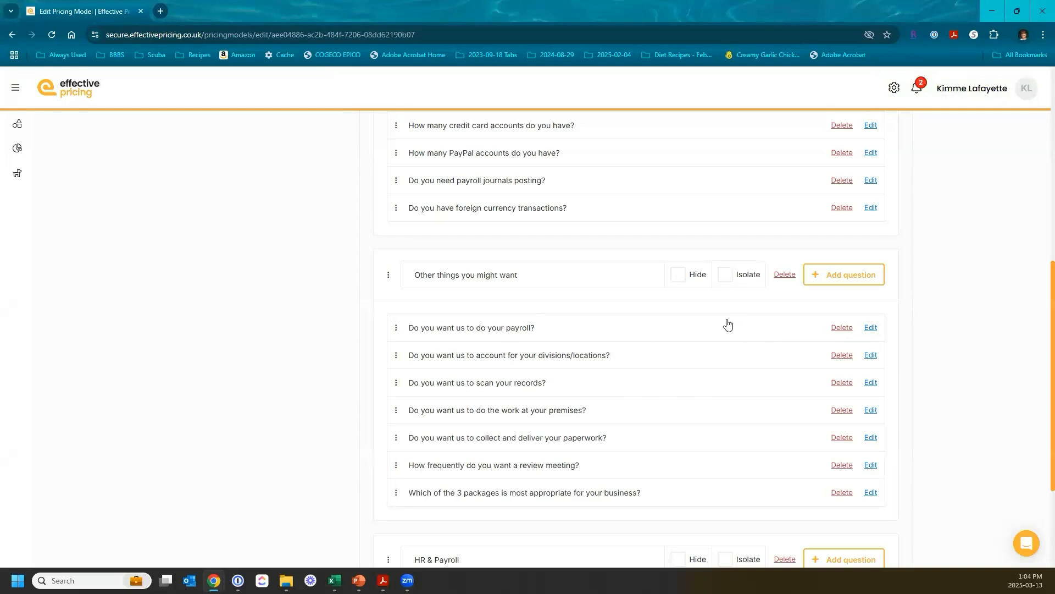
- Set the calculation type of the divisions/locations question under "Other things you might want" to Add and save it
scroll(729, 324, down, 1)
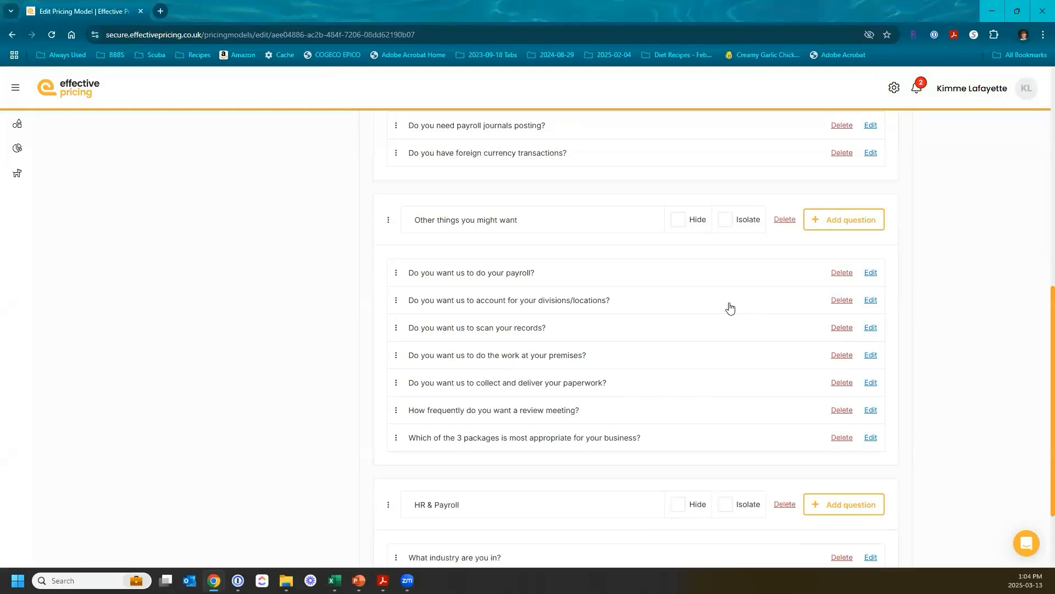
click(870, 300)
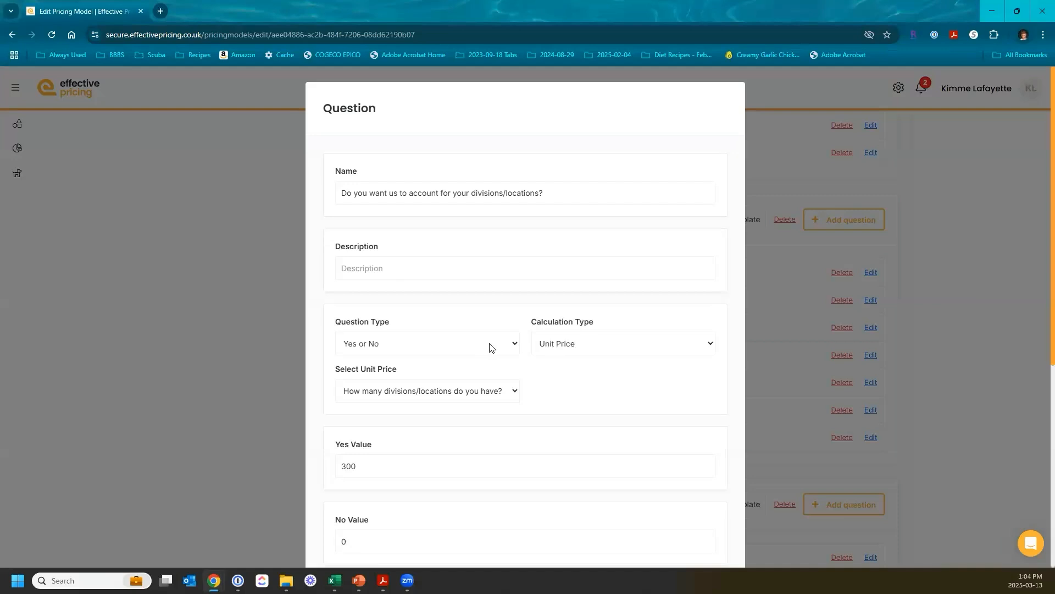
click(609, 349)
click(584, 405)
scroll(481, 359, down, 3)
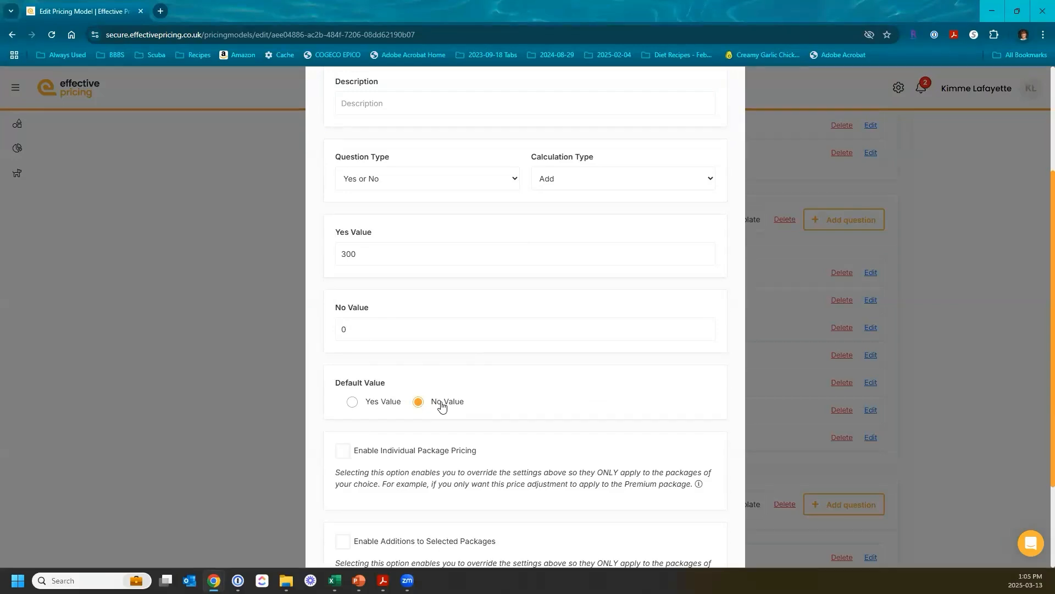
scroll(582, 369, up, 3)
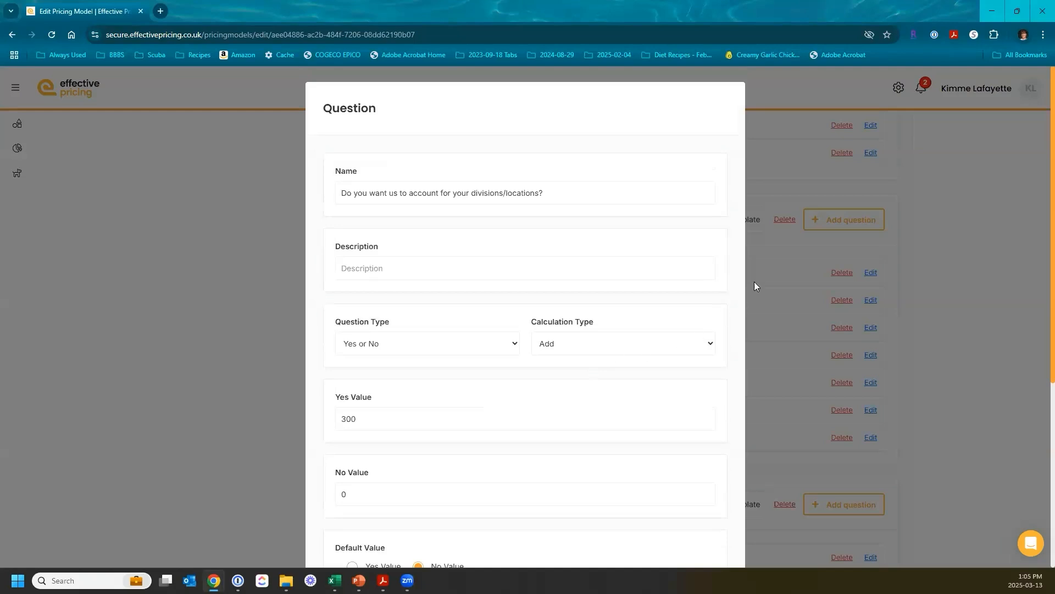
scroll(693, 483, down, 5)
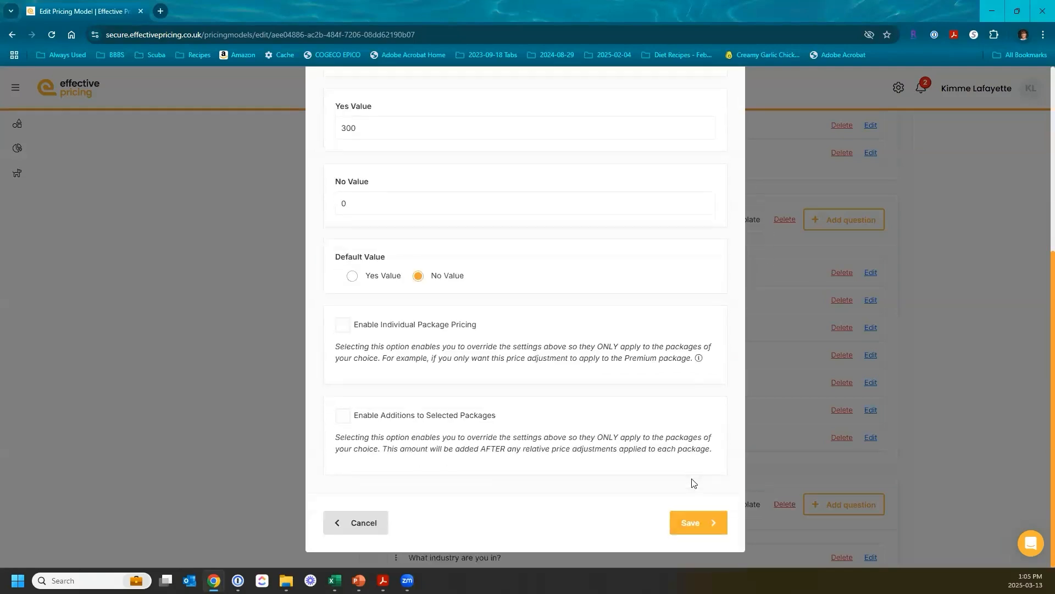
click(694, 520)
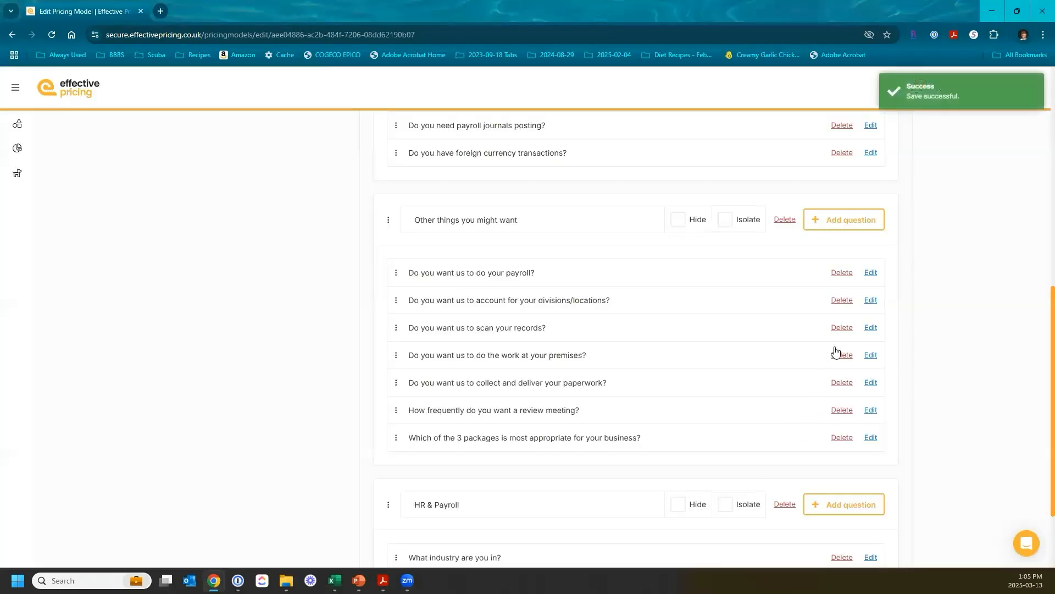
- Delete the questions on working at the premises, collecting paperwork, review meeting frequency and the 3 packages from "Other things you might want"
click(842, 355)
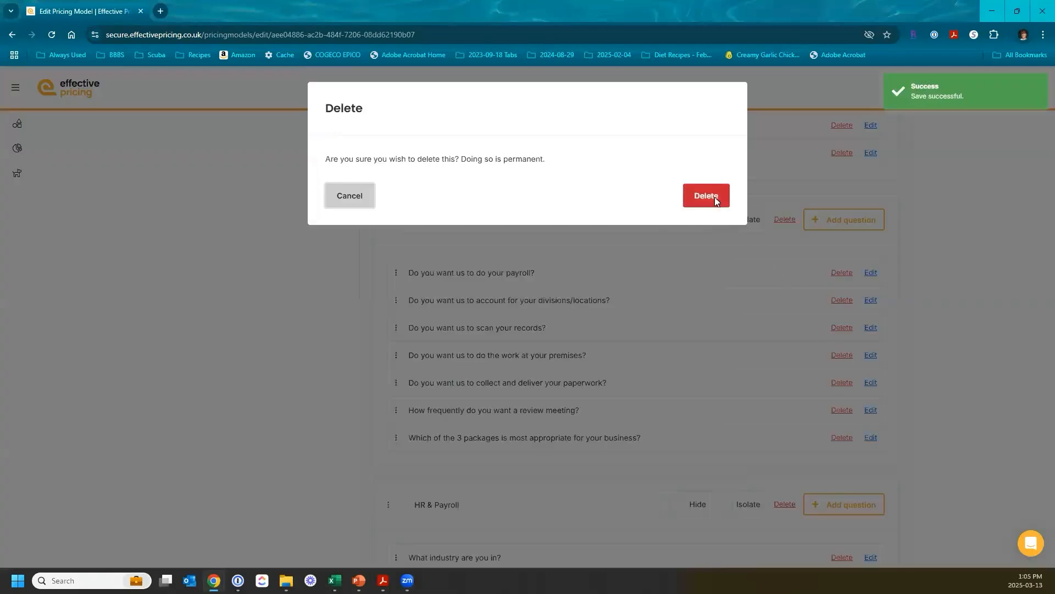
click(706, 196)
click(842, 355)
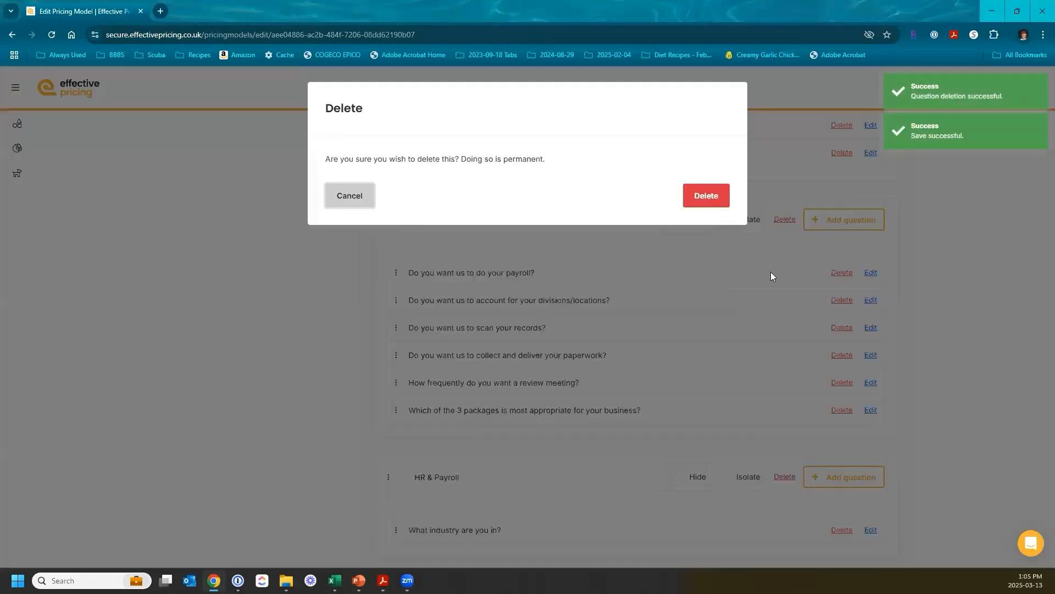
click(710, 204)
click(842, 355)
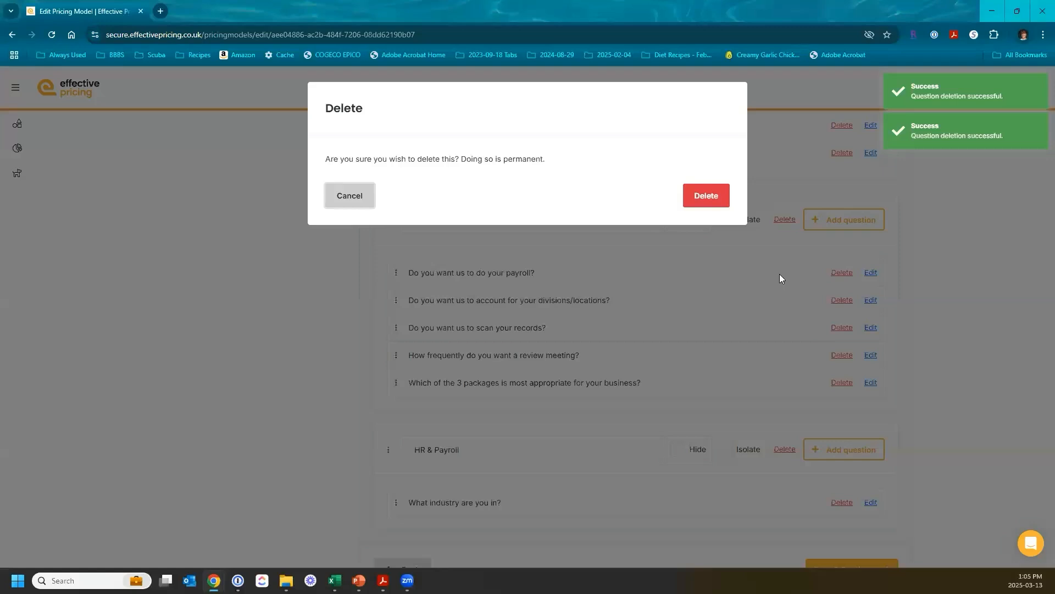
click(719, 201)
click(842, 355)
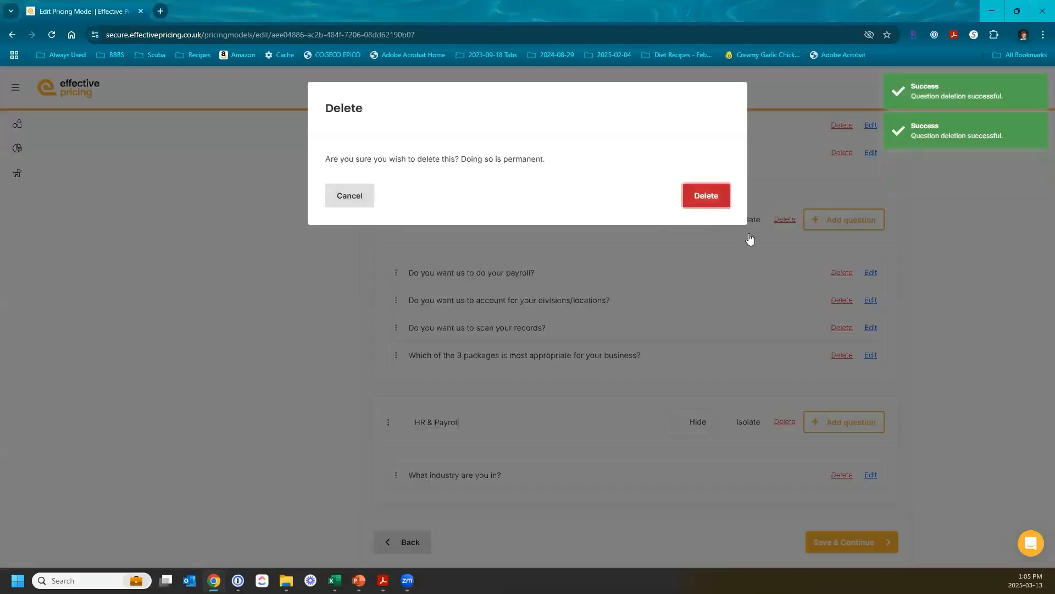
click(708, 197)
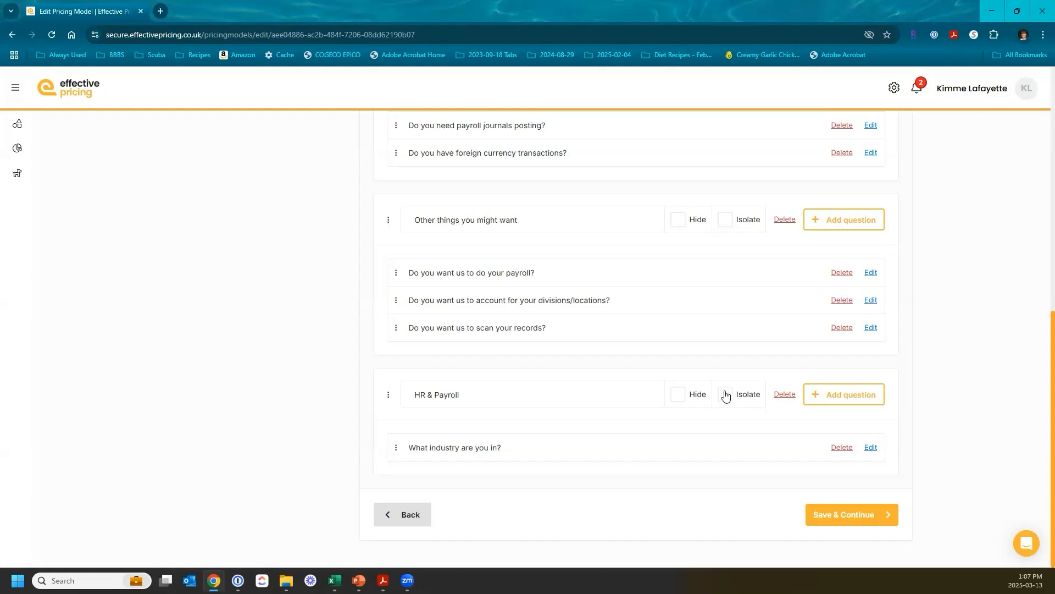
- Enable Isolate for the "Other things you might want" section
scroll(709, 380, up, 4)
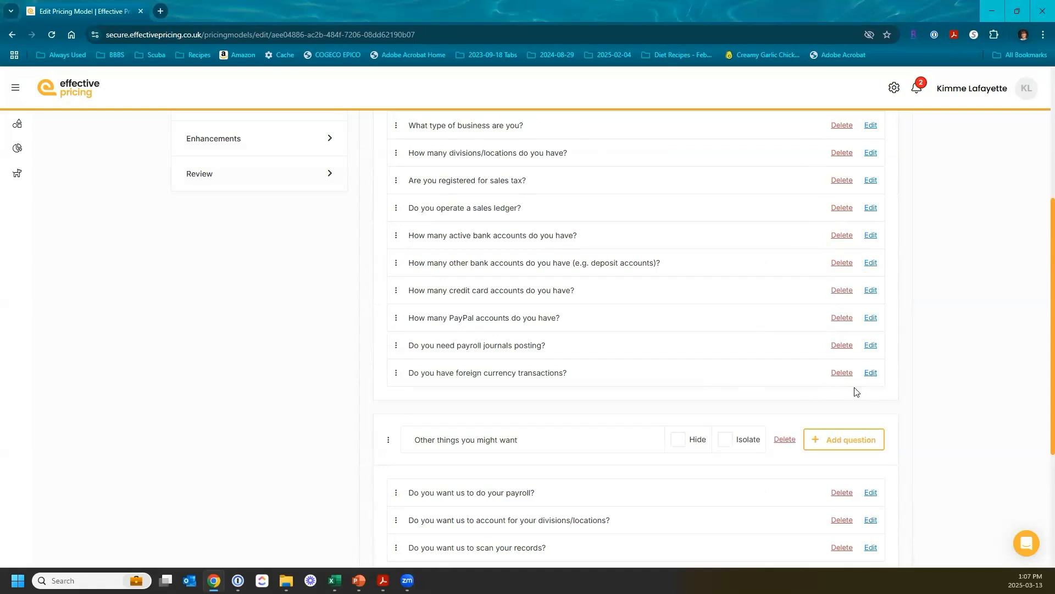
scroll(856, 391, down, 2)
click(731, 334)
scroll(816, 351, down, 1)
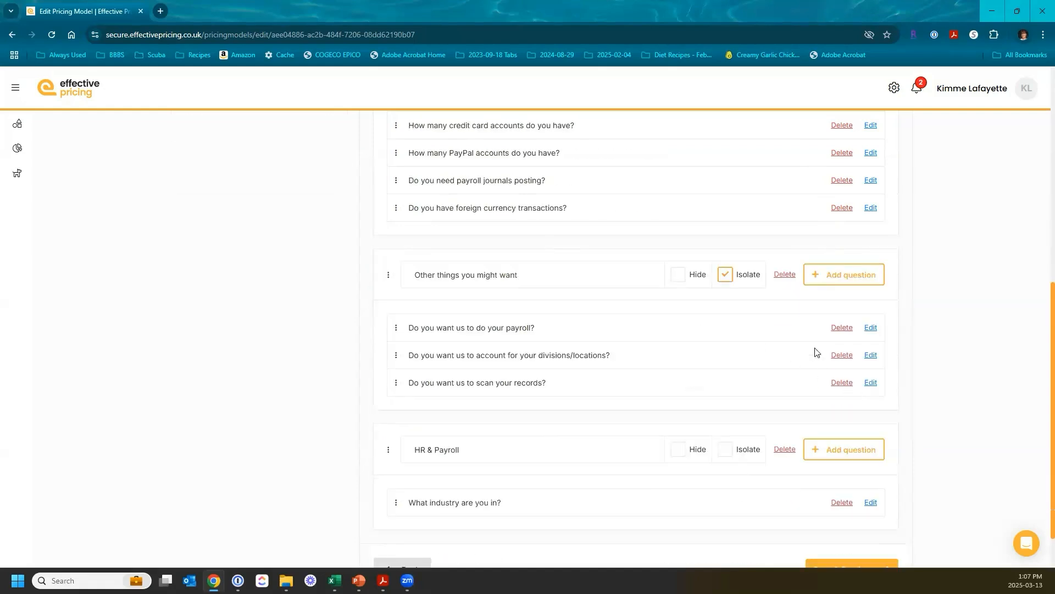
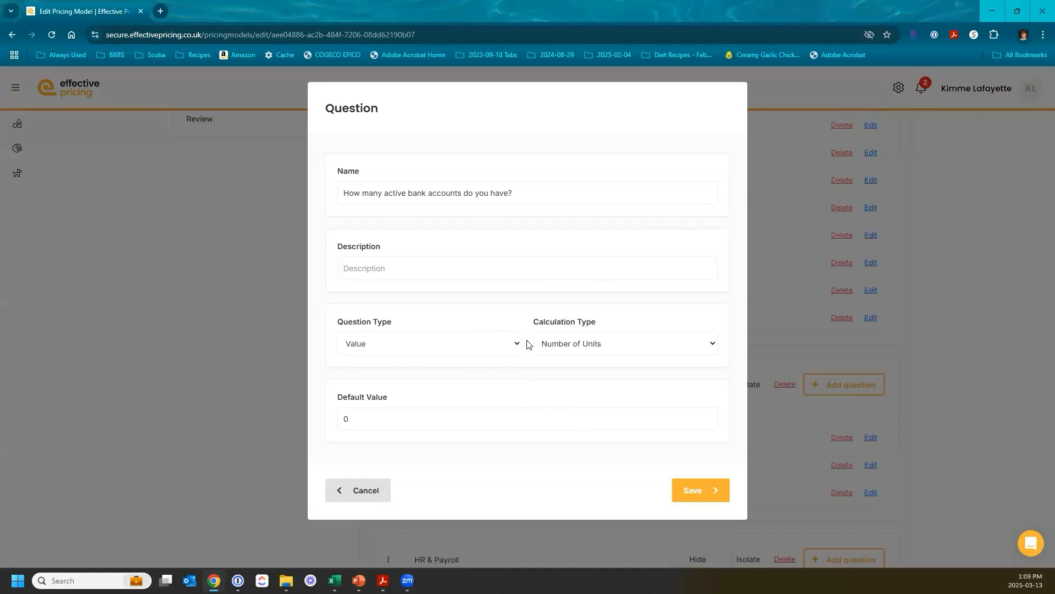
- Save the active bank accounts question with Number of Units as its calculation type, and delete the question about other bank accounts
click(692, 488)
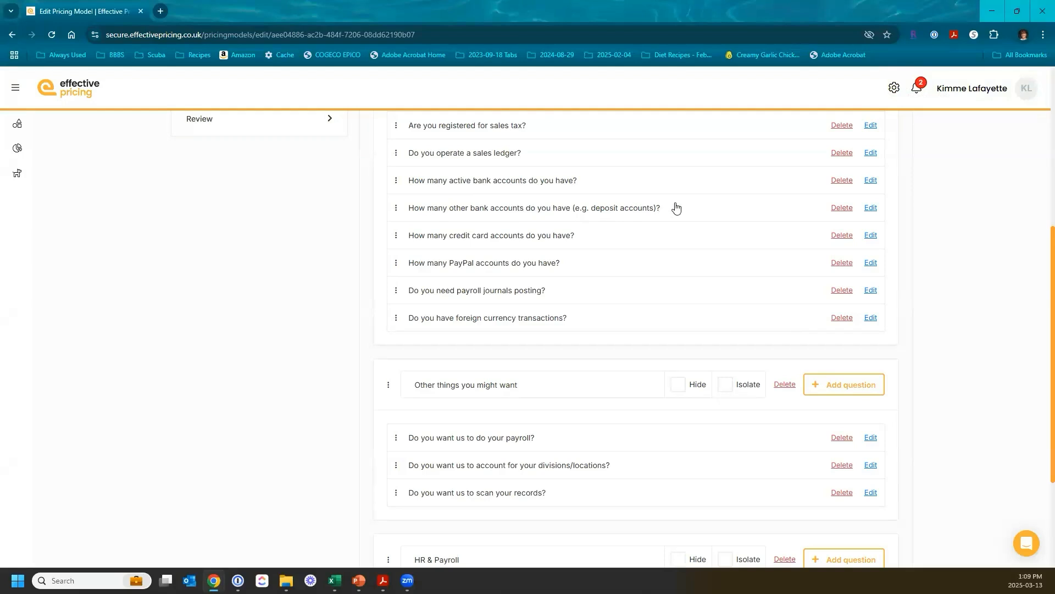
click(841, 208)
click(708, 197)
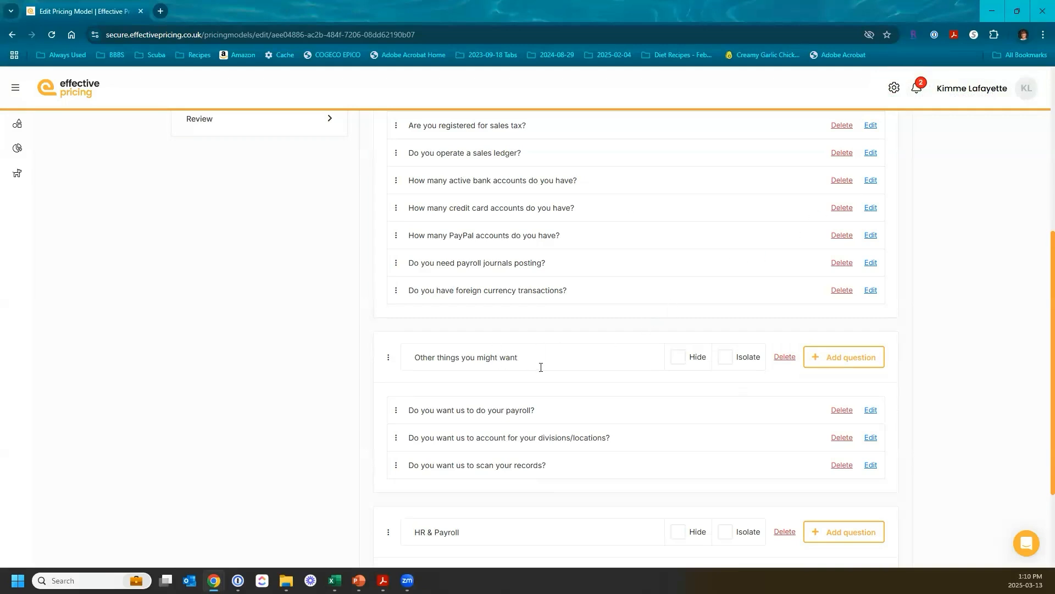
- Add a question named "Do you want us to reconcile your bank accounts?" to the "Other things you might want" section
click(839, 360)
click(451, 198)
text(Do you want)
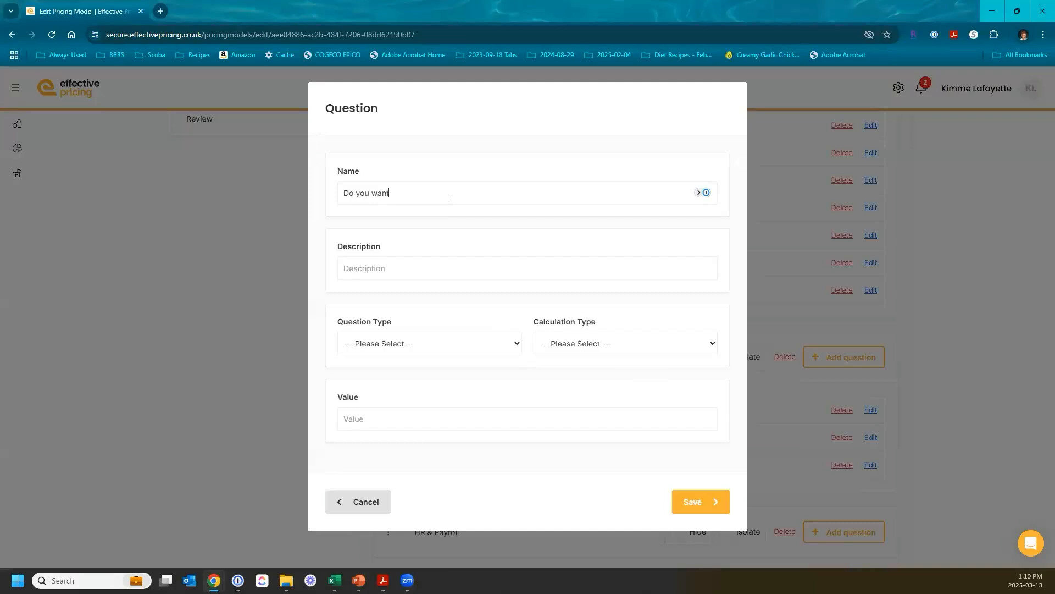
text( us to reconcile your bank accounts?)
- Set the reconciliation question's calculation type to Unit Price, linked to "How many active bank accounts do you have?"
click(583, 346)
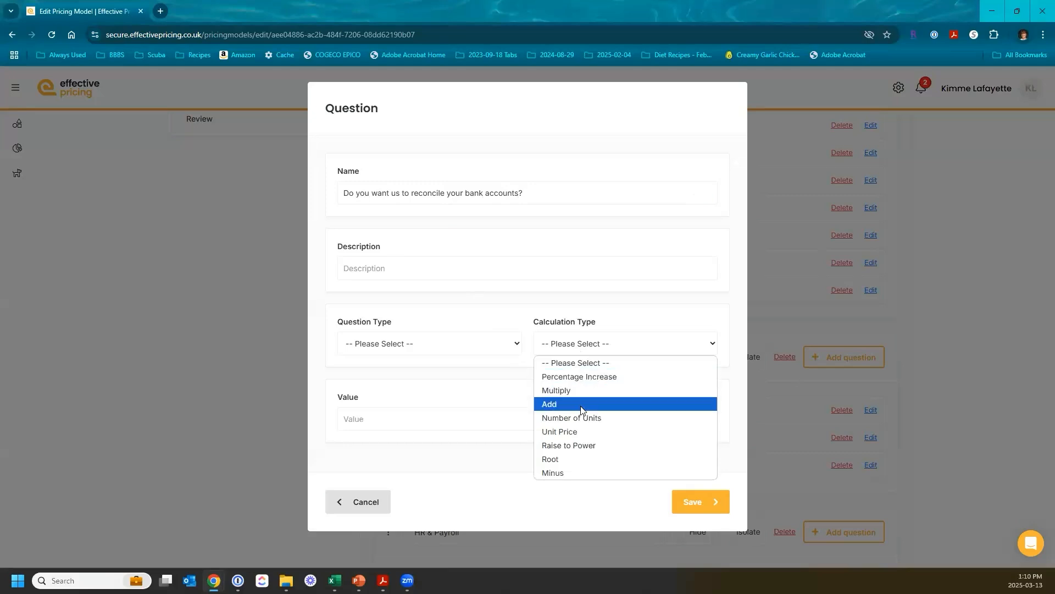
click(577, 432)
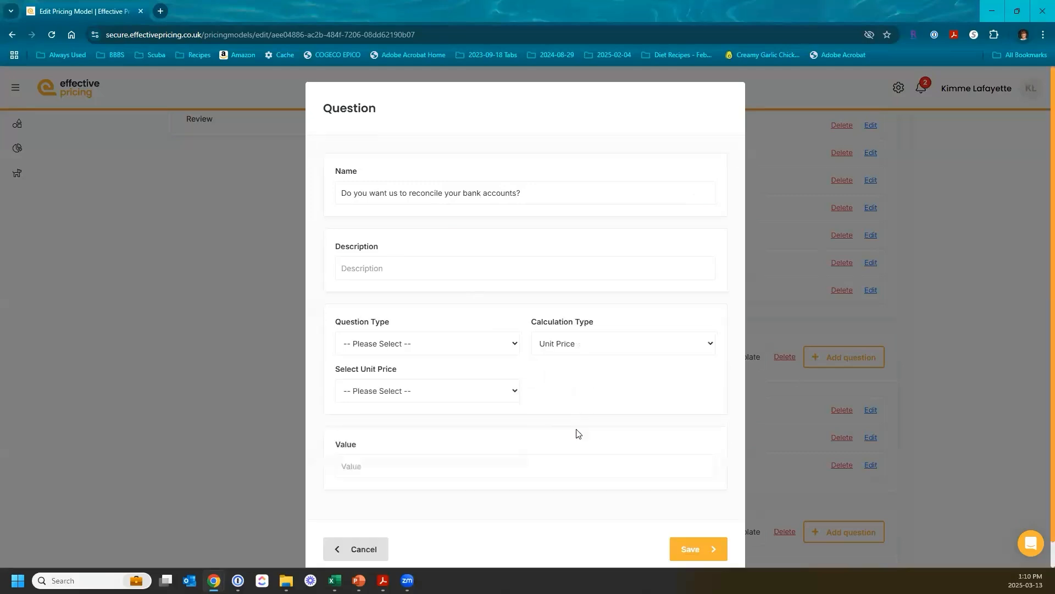
click(447, 346)
click(447, 347)
click(422, 392)
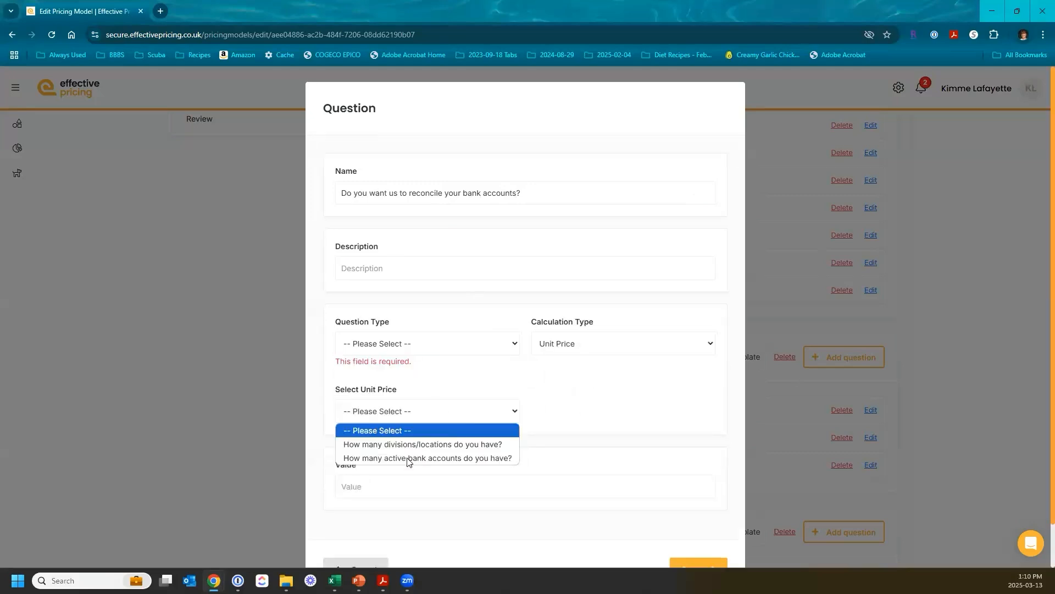
click(441, 457)
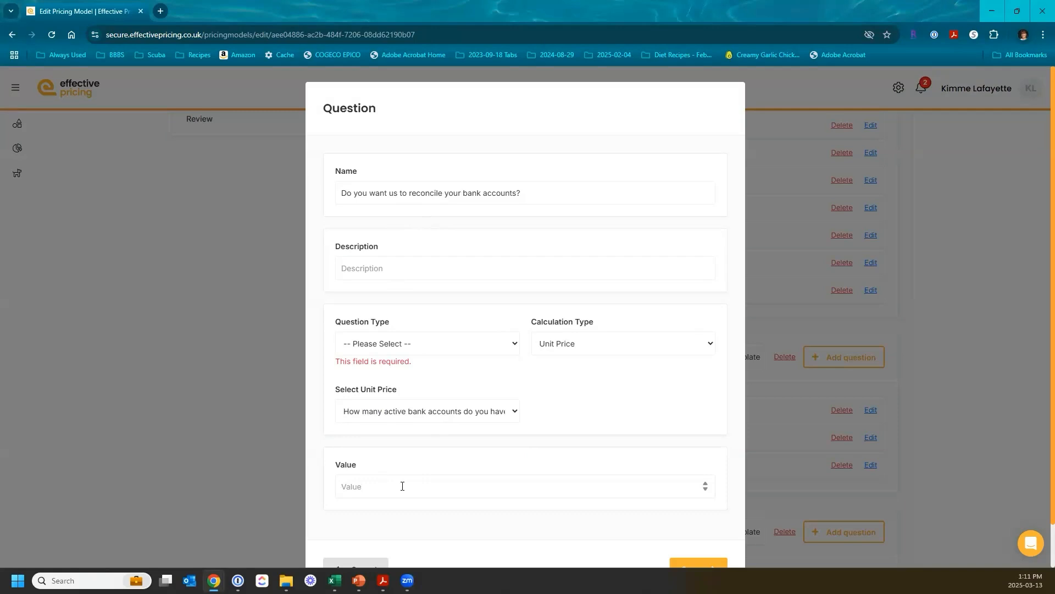
- Enter 200 as the reconciliation question's value and set its question type to Dropdown
text(200)
scroll(402, 485, down, 1)
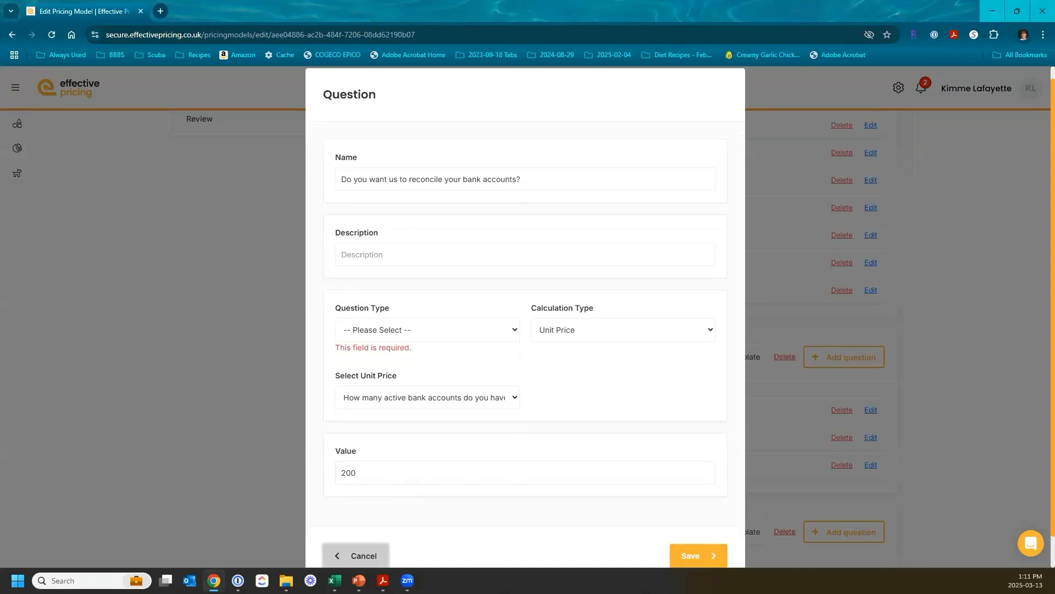
click(439, 330)
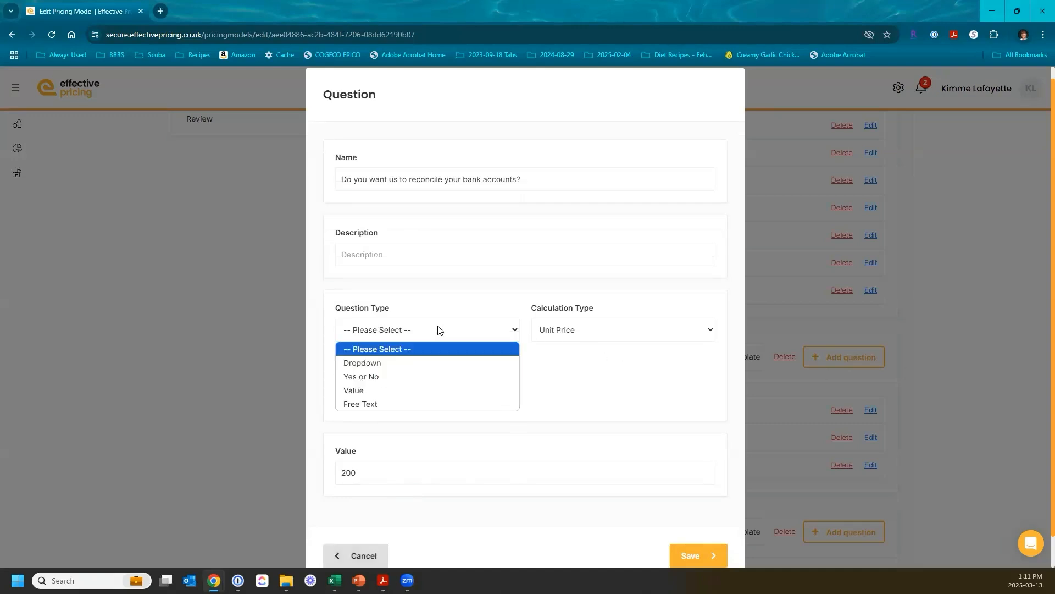
click(412, 362)
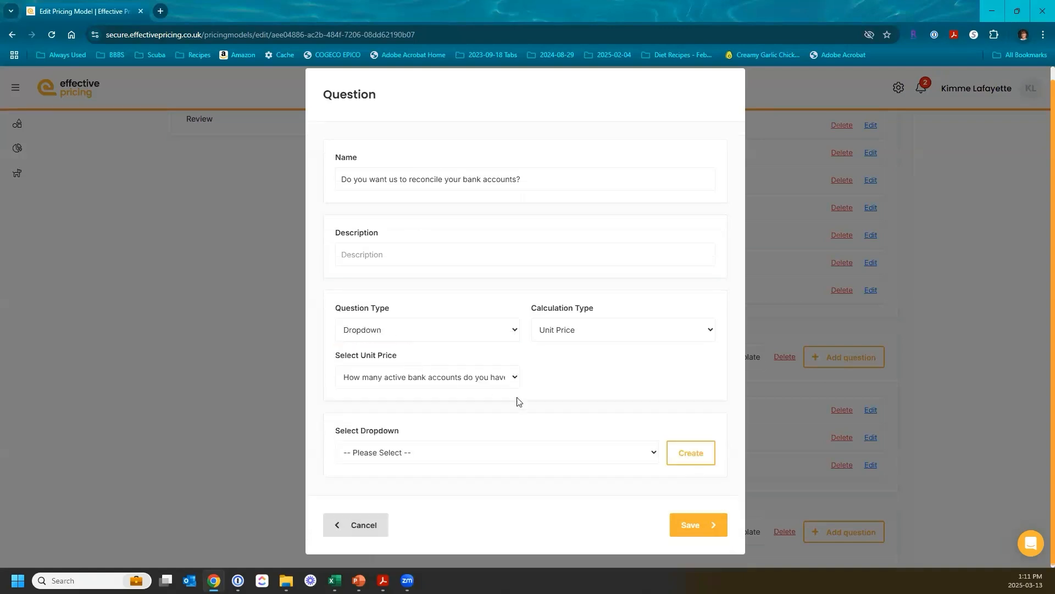
- Create a new dropdown list named "Number of bank accounts" for the reconciliation question
click(637, 453)
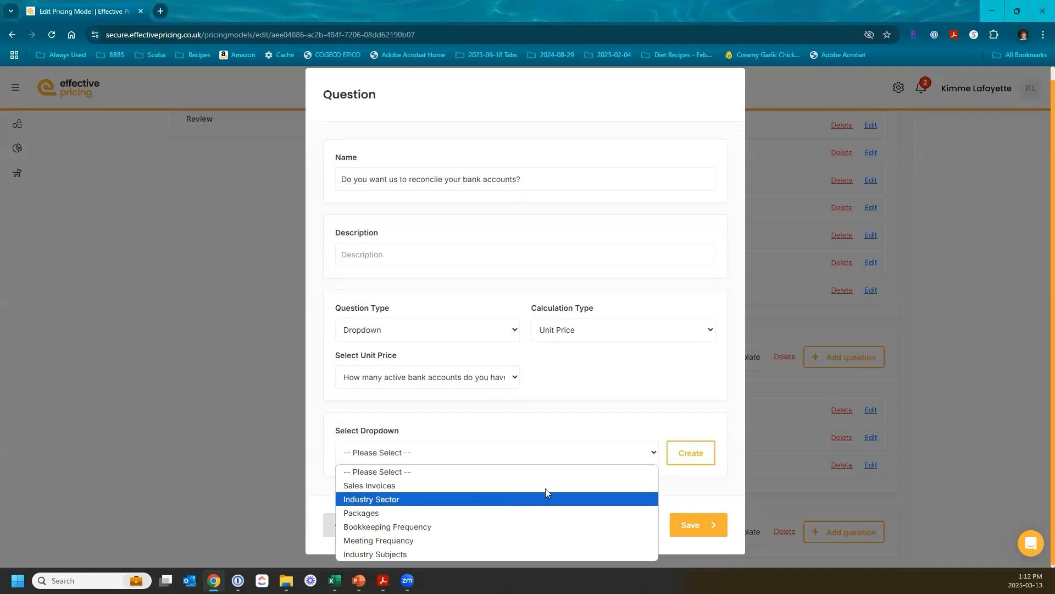
click(698, 455)
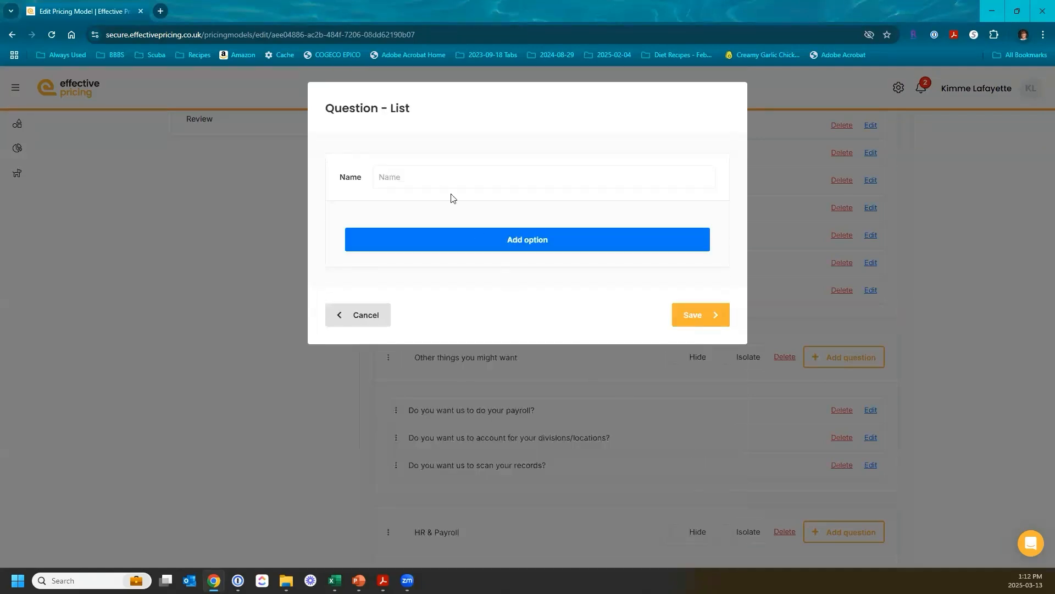
click(437, 173)
text(Number of bank accounts)
- Add two options to the list: 1 with a value of 100 and 2 with a value of 200
click(525, 242)
click(480, 230)
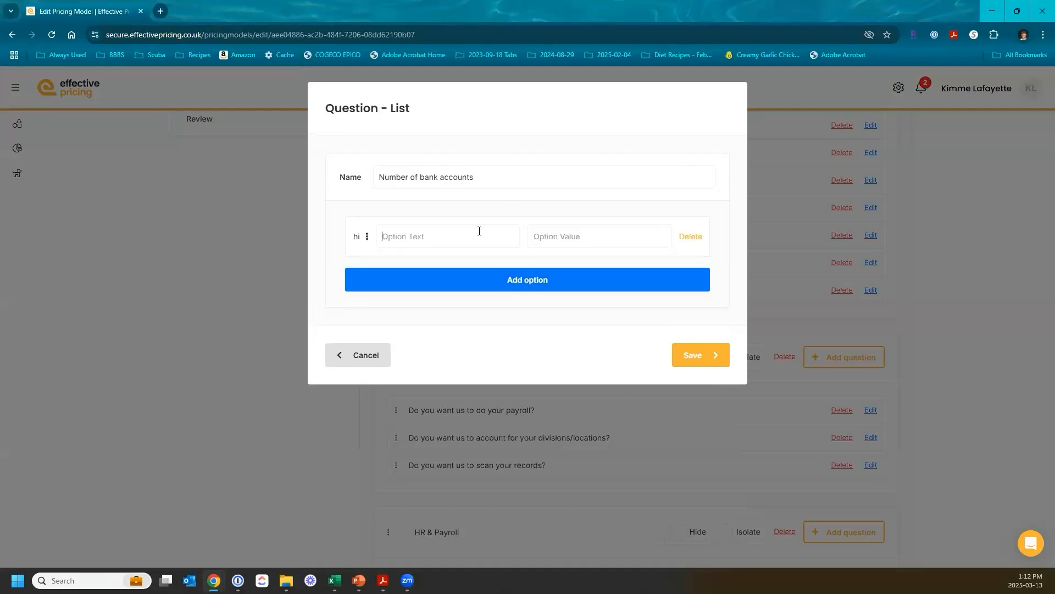
text(1)
key(Tab)
text(100)
click(520, 285)
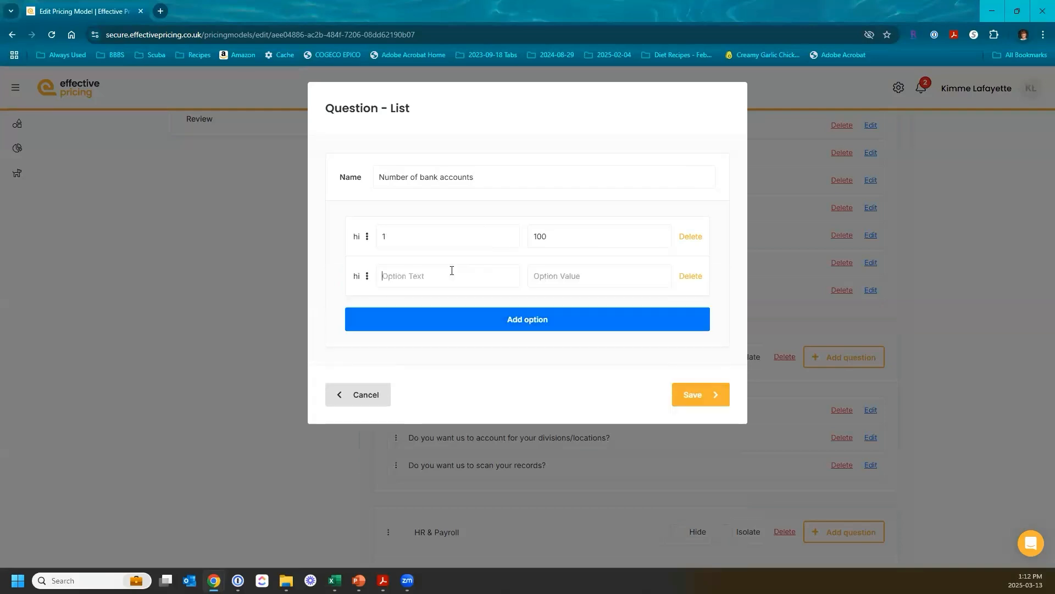
text(2)
key(Tab)
text(200)
- Save the "Number of bank accounts" list and the bank reconciliation question
click(701, 396)
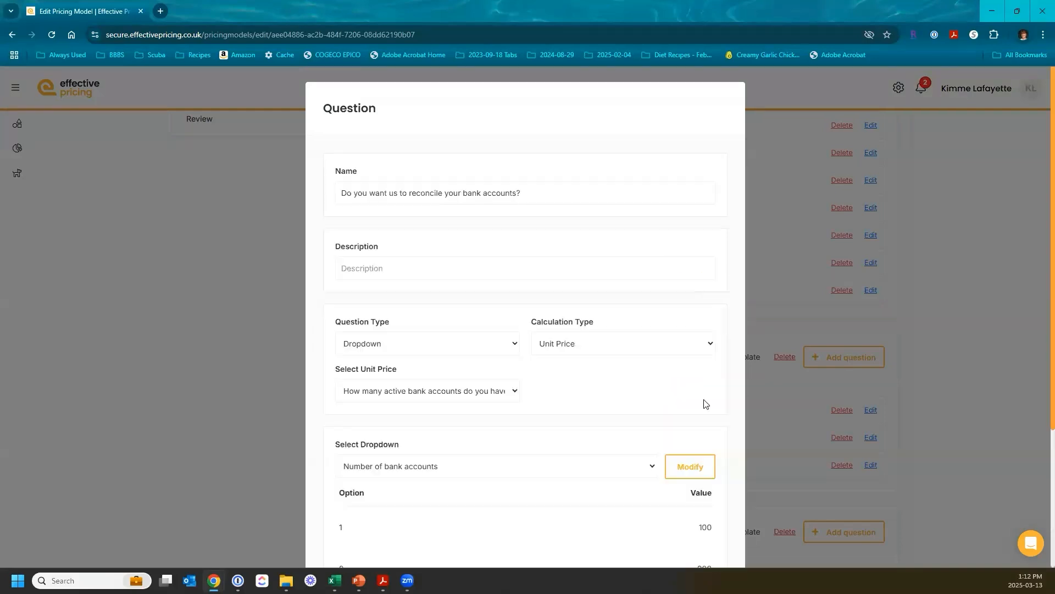
scroll(707, 452, down, 3)
click(698, 515)
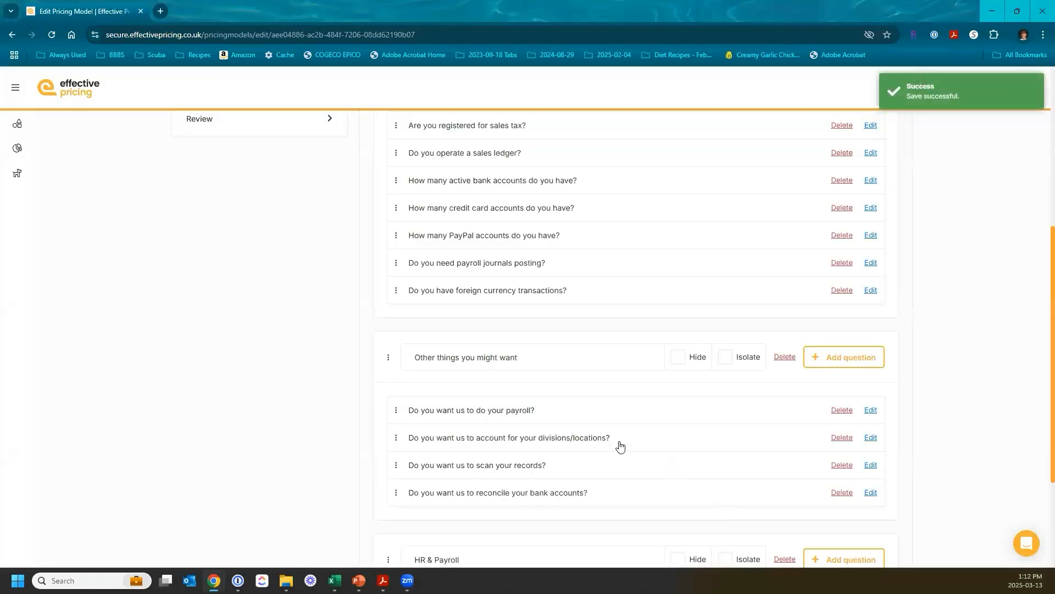
- Open the pricing model's review and enter 3 as the number of active bank accounts
scroll(620, 447, up, 4)
click(315, 354)
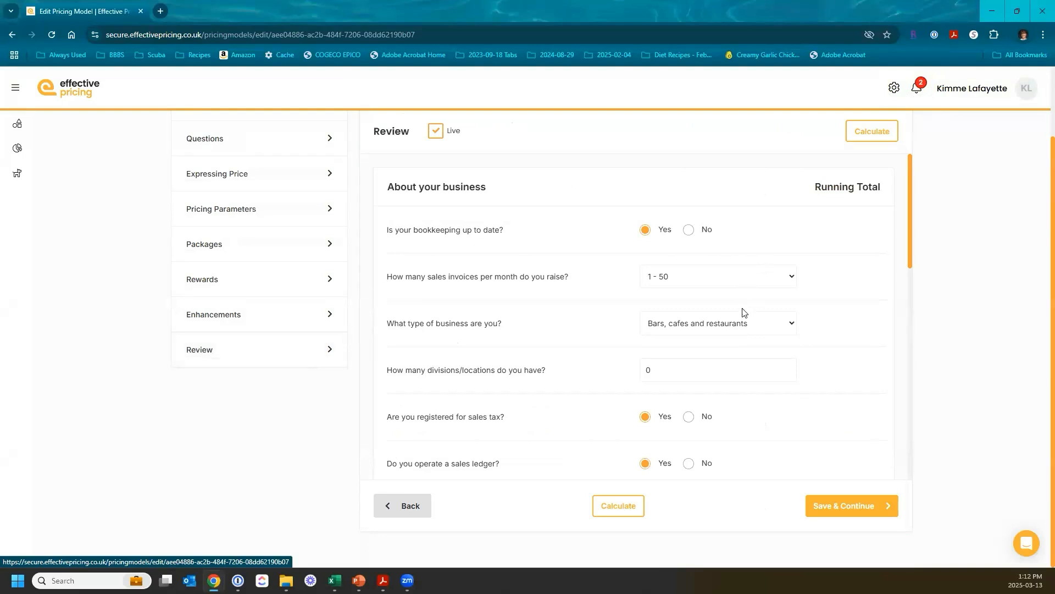
scroll(743, 312, down, 1)
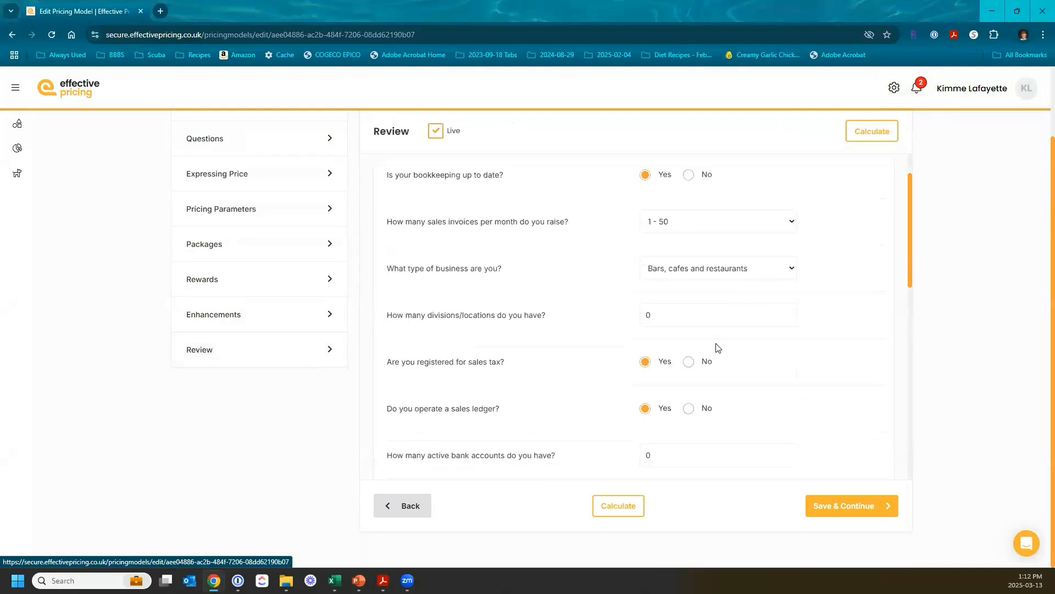
scroll(716, 346, down, 2)
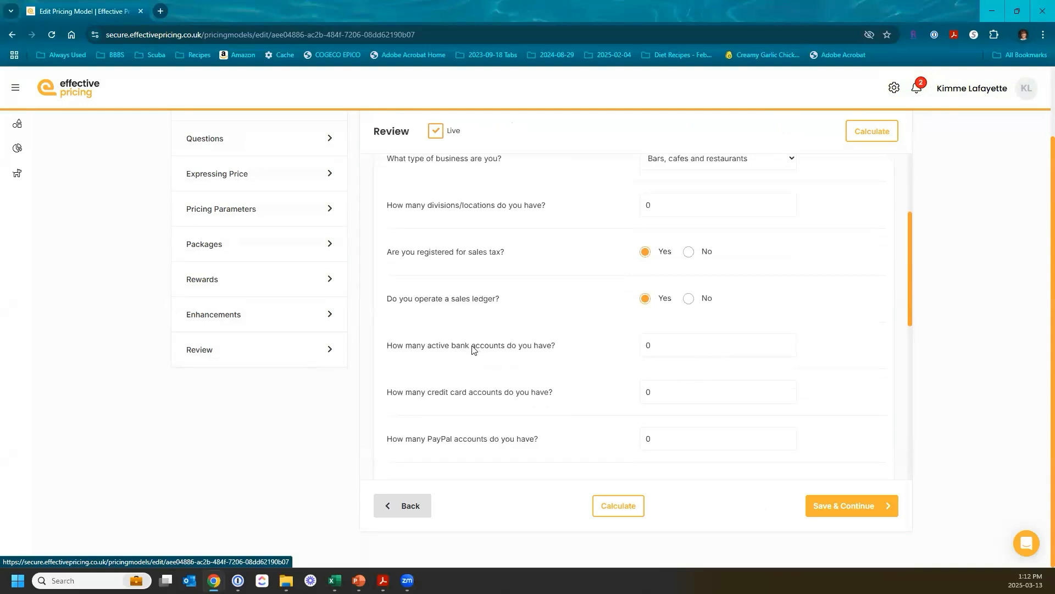
click(634, 347)
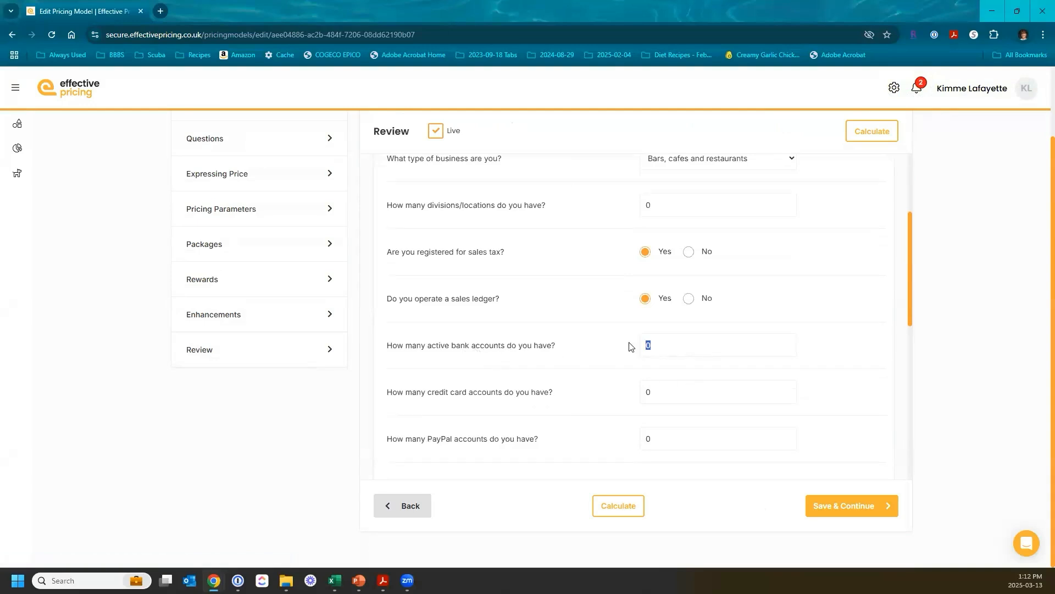
text(3)
key(Tab)
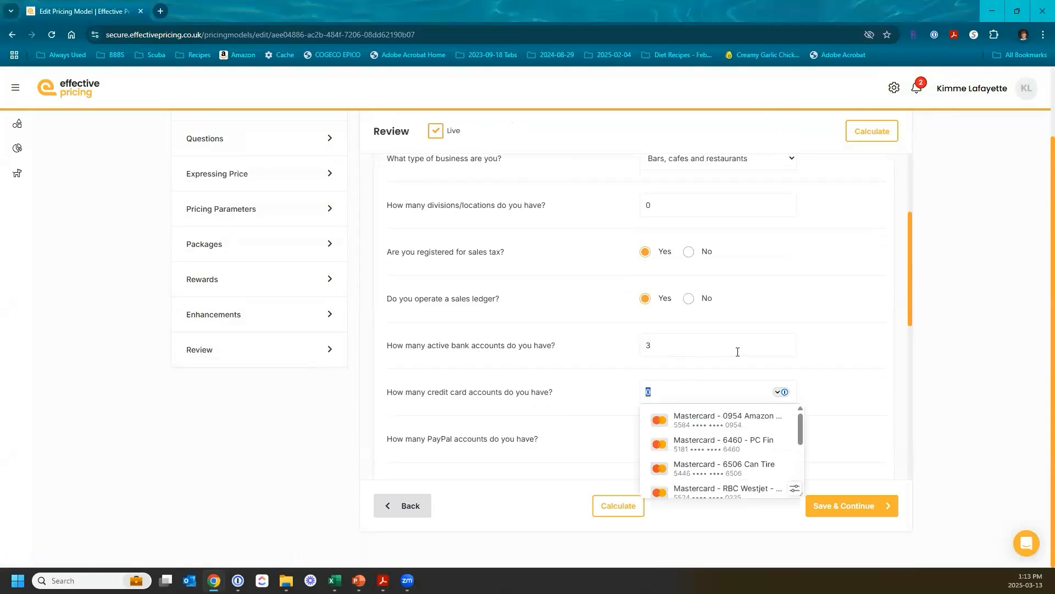
key(Tab)
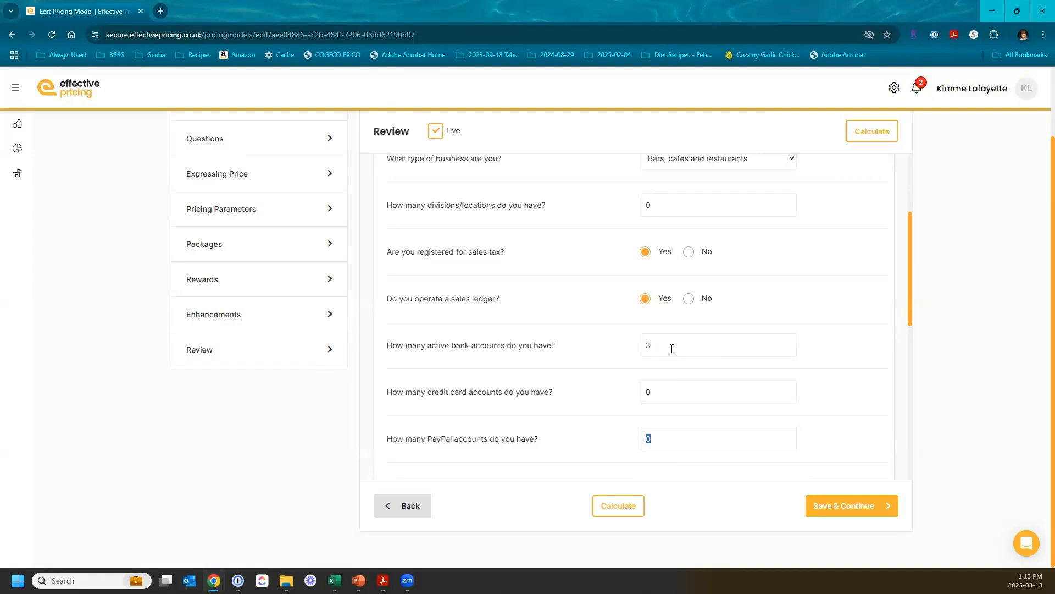
- Choose 2 for the bank account reconciliation question and calculate the price
scroll(672, 349, down, 5)
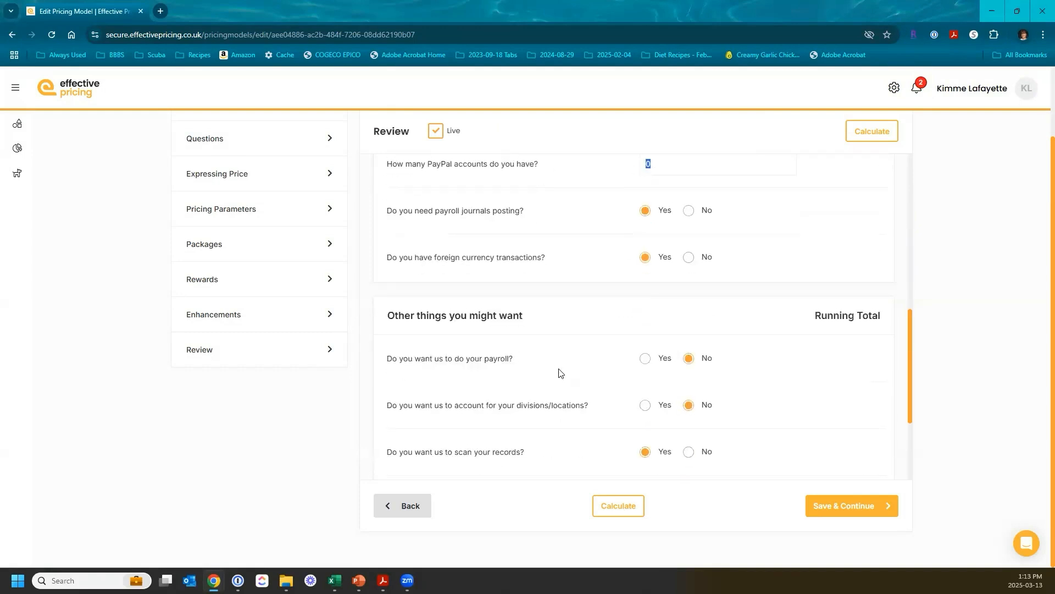
scroll(560, 373, down, 2)
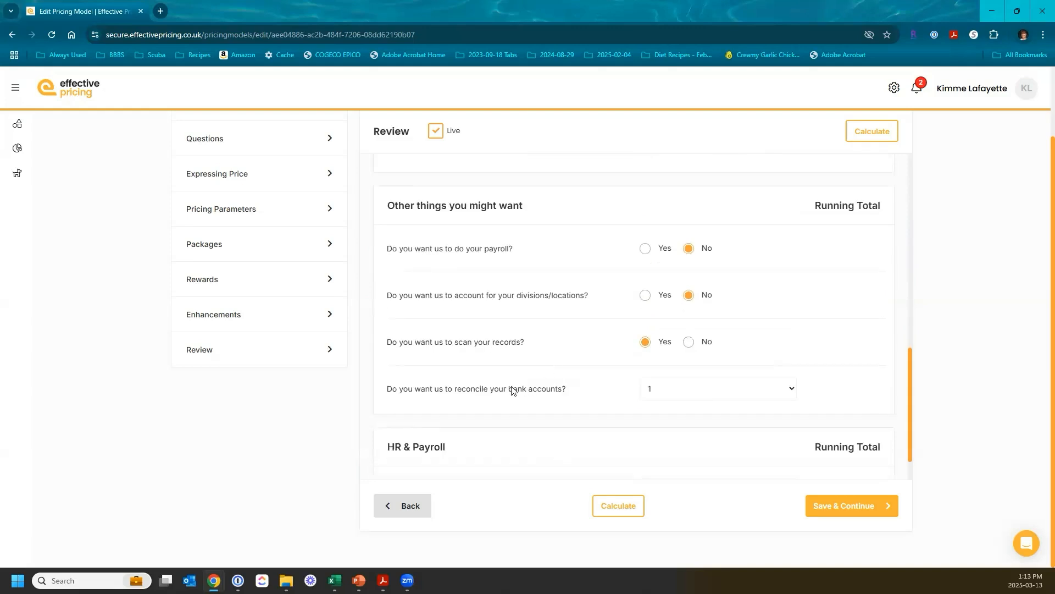
click(676, 395)
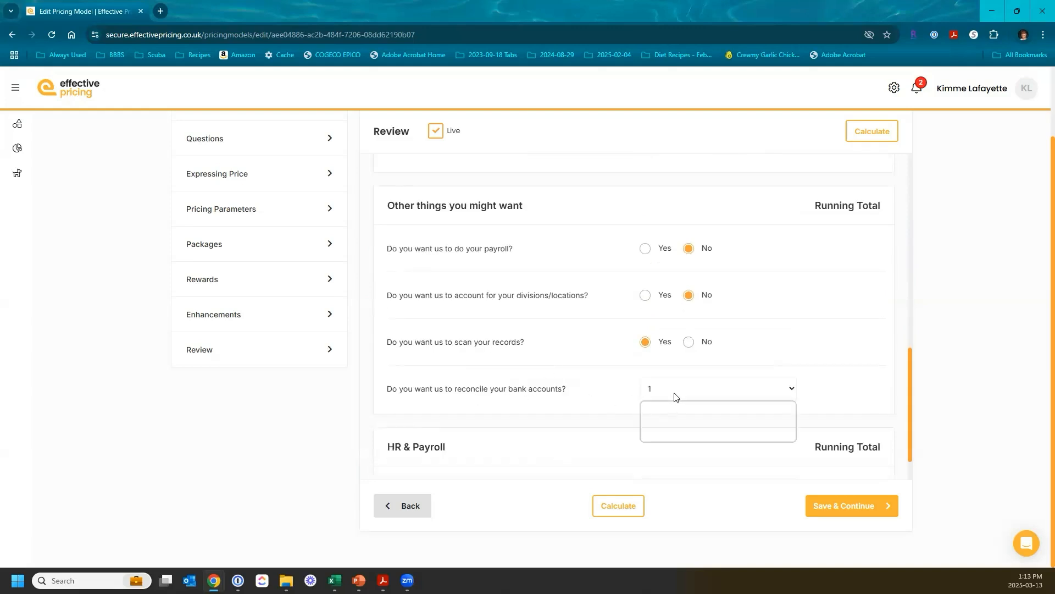
click(663, 438)
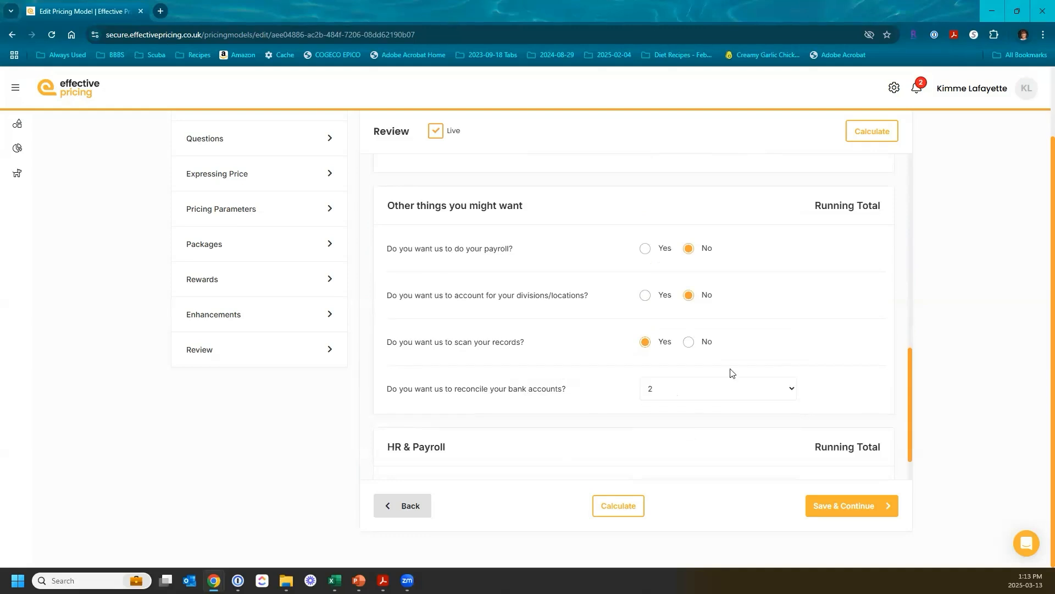
scroll(732, 373, down, 1)
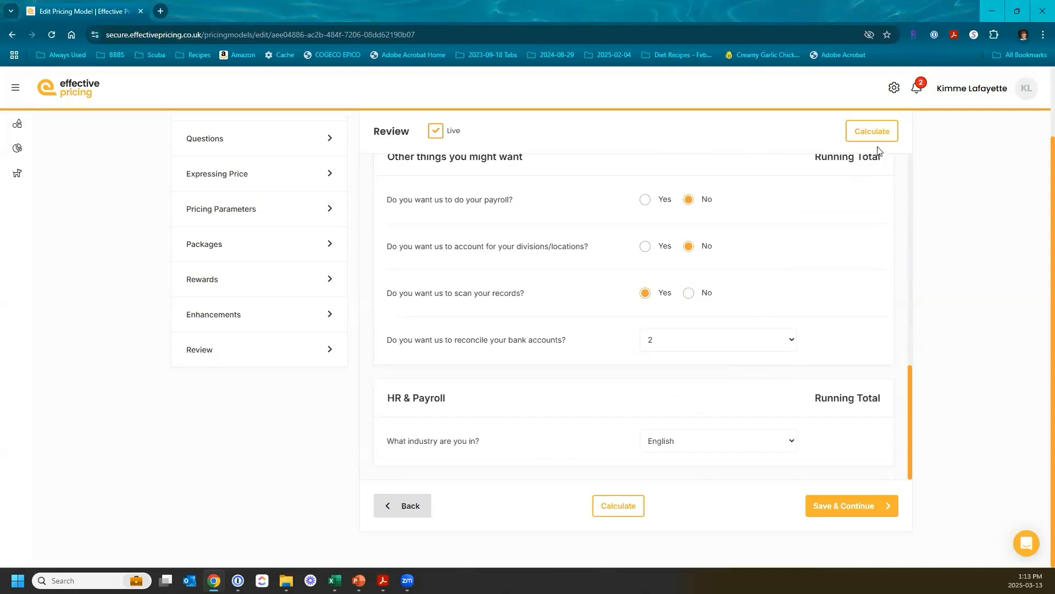
click(874, 132)
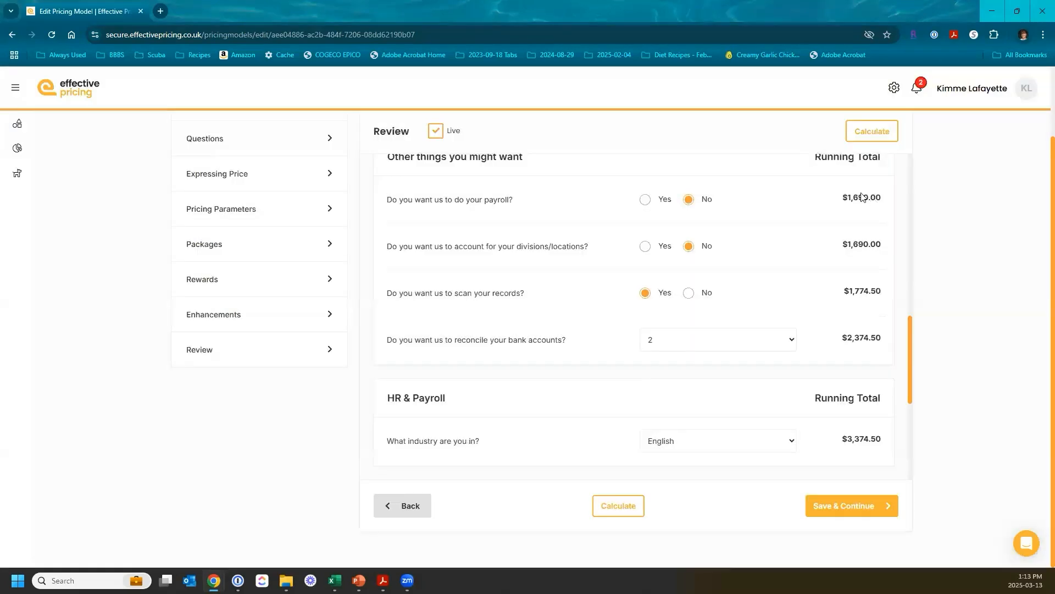
- Examine the running totals beside each question, comparing the active bank accounts and reconciliation questions
scroll(793, 201, up, 10)
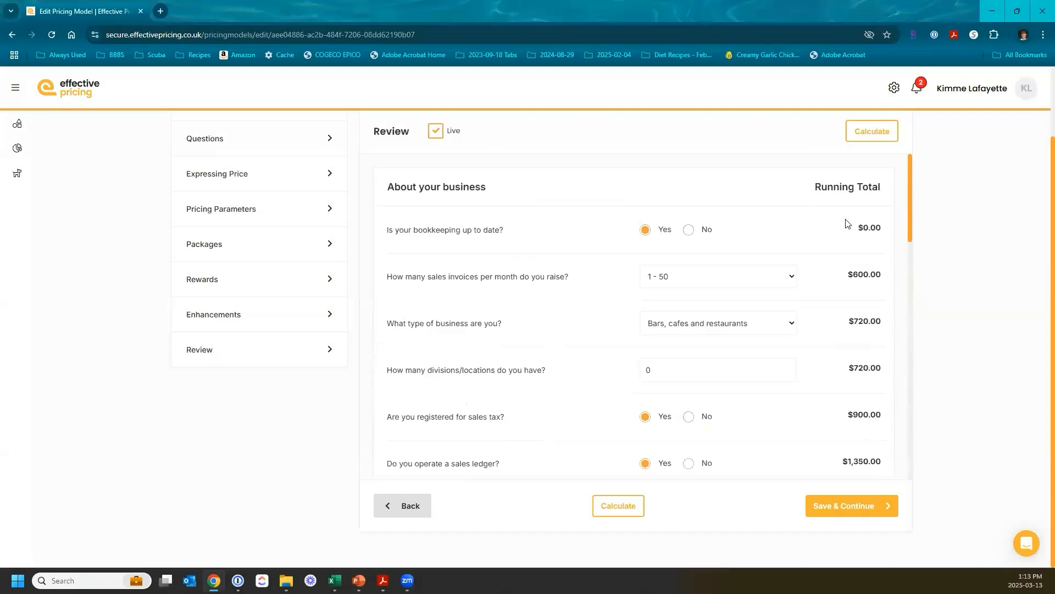
scroll(835, 241, down, 2)
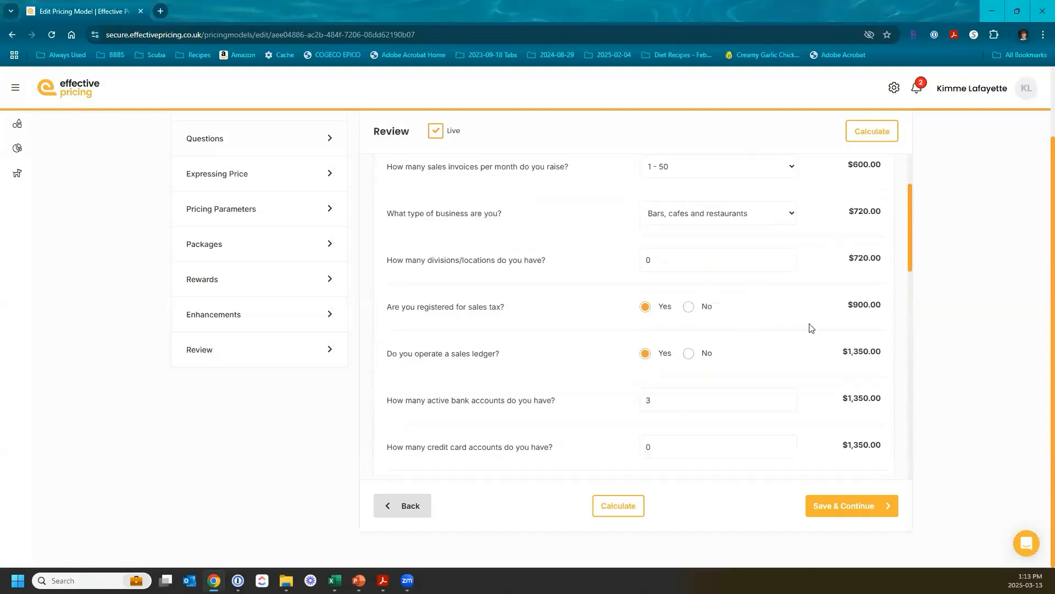
scroll(810, 328, down, 1)
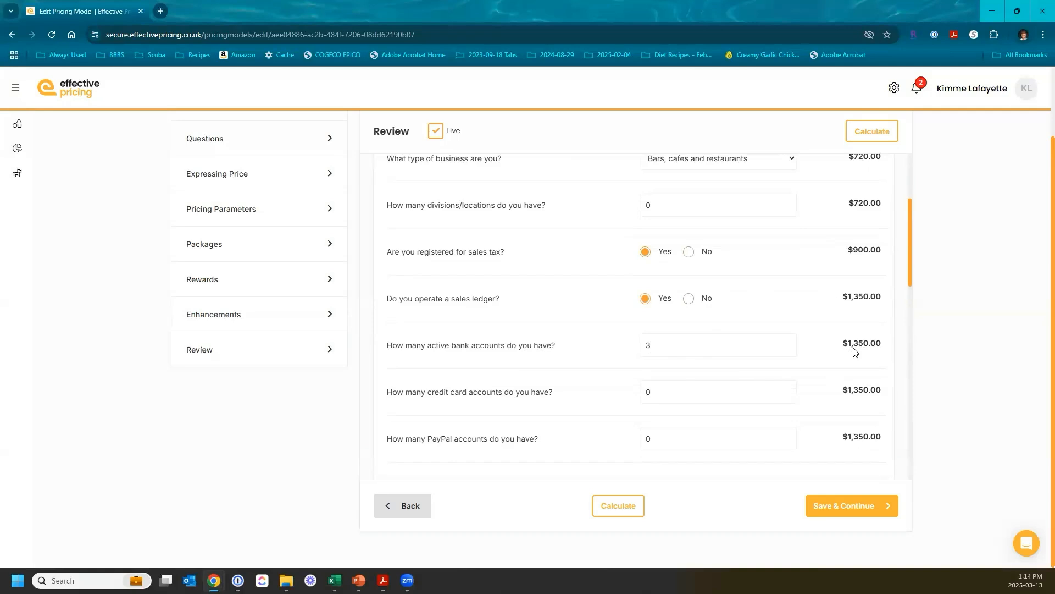
scroll(855, 351, down, 3)
scroll(856, 352, down, 3)
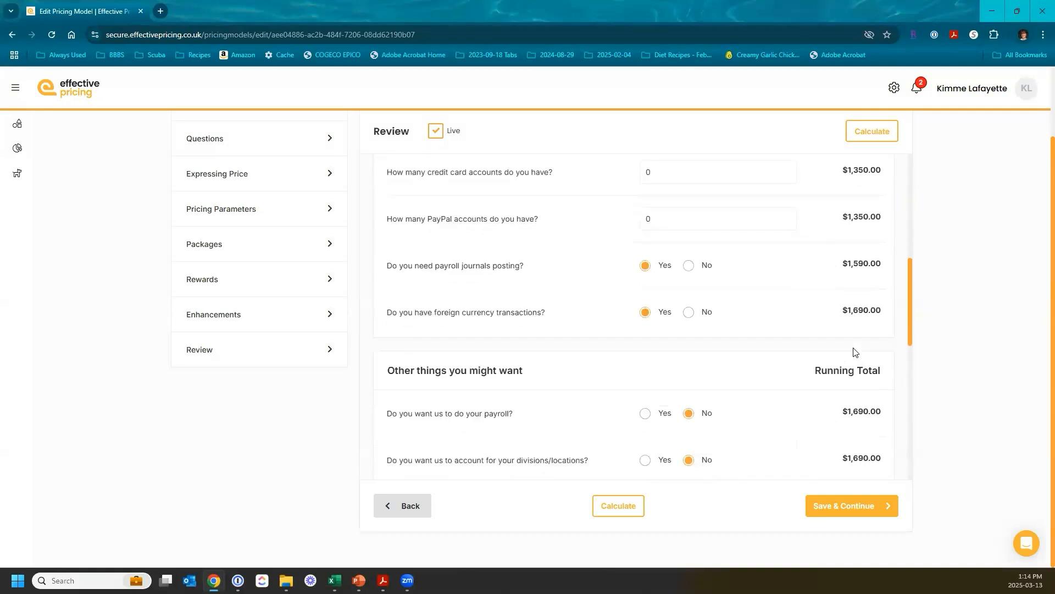
scroll(855, 352, down, 1)
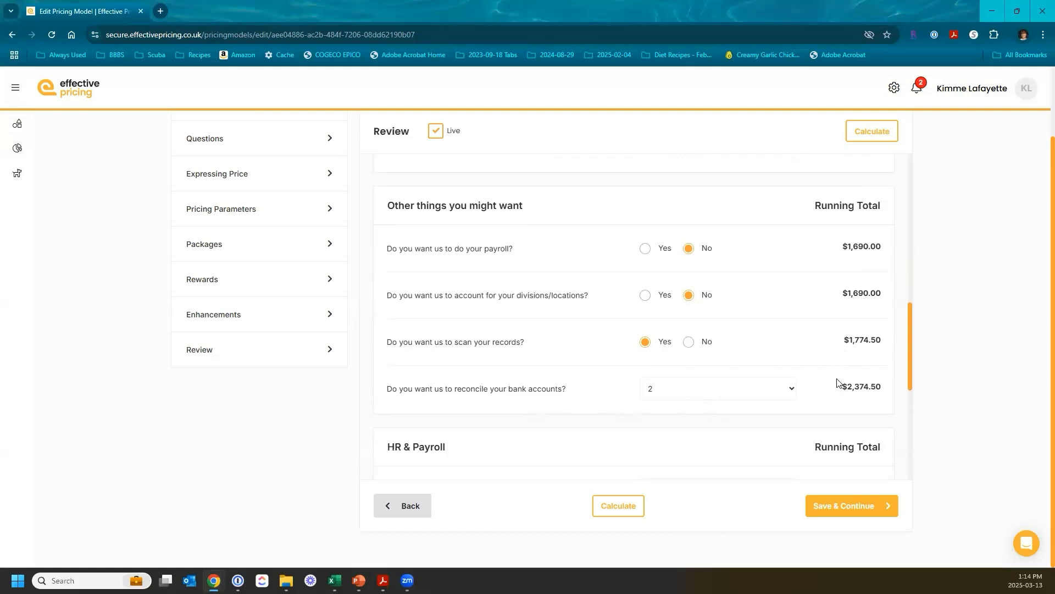
scroll(837, 381, up, 5)
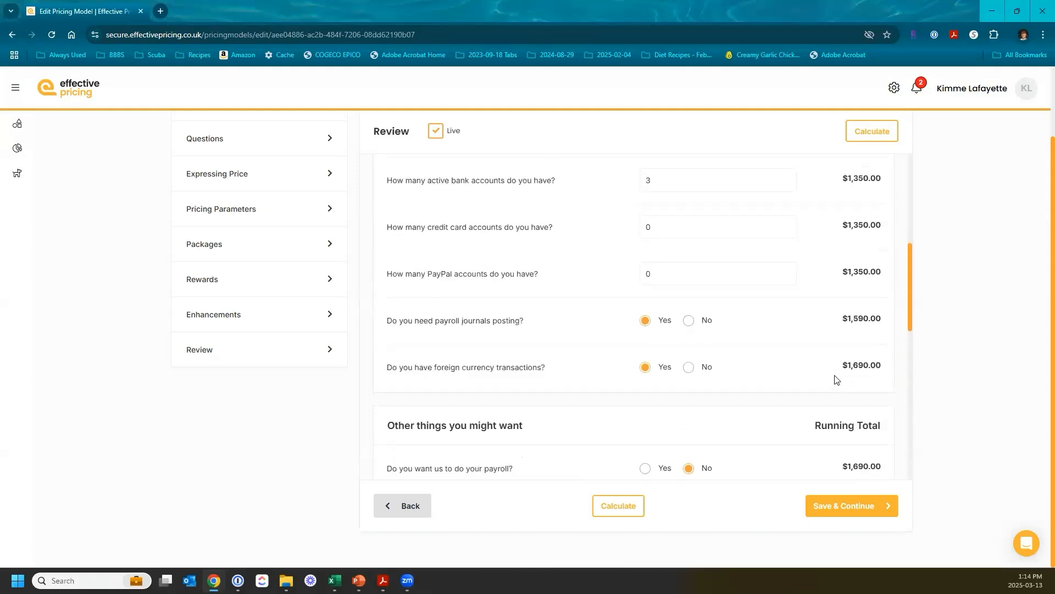
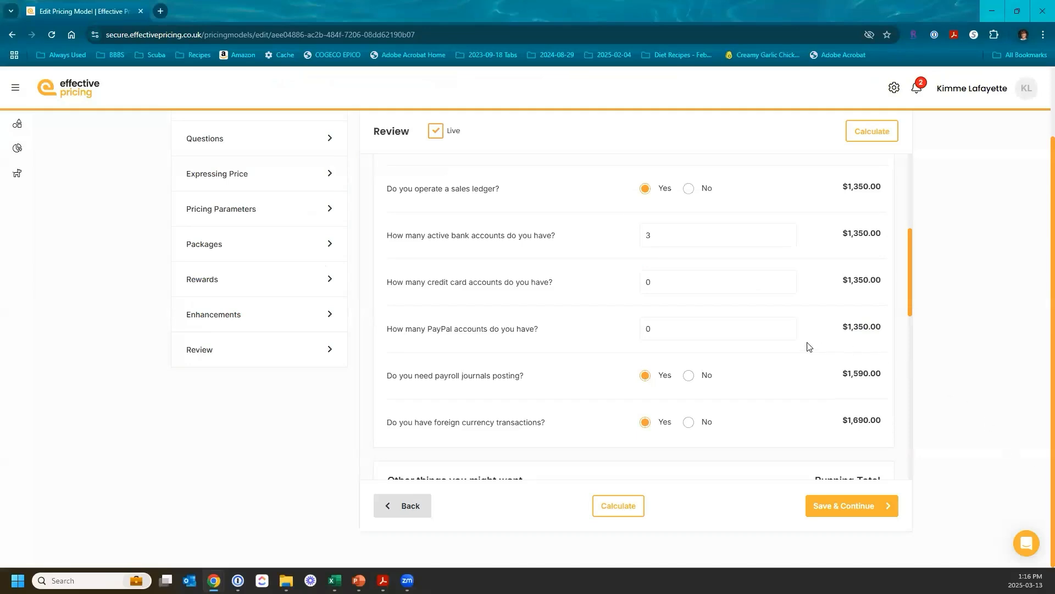
- Set the base price to 500 in the Expressing Price settings
click(244, 181)
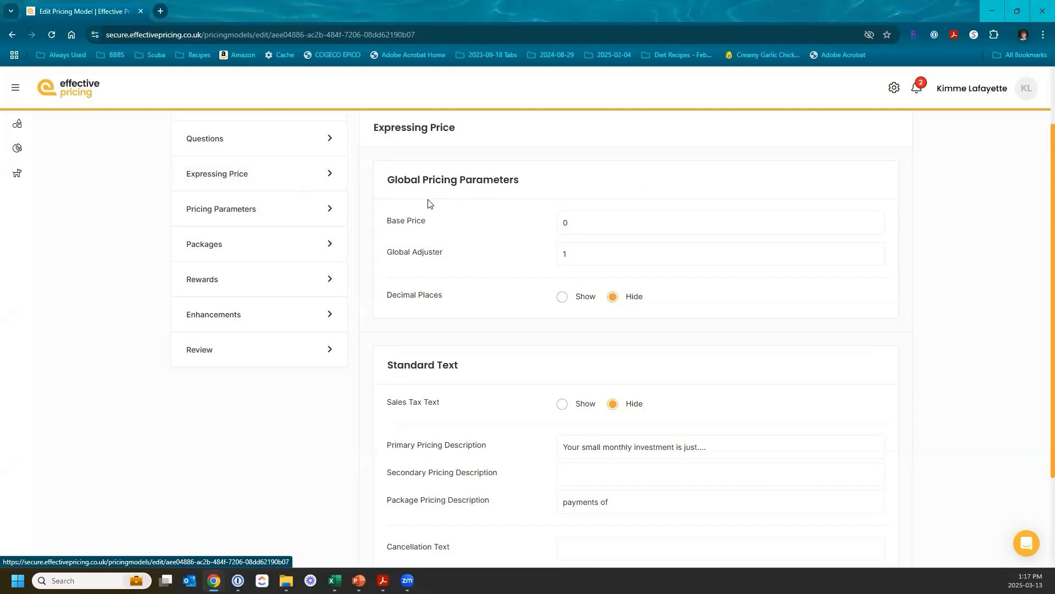
scroll(430, 205, down, 2)
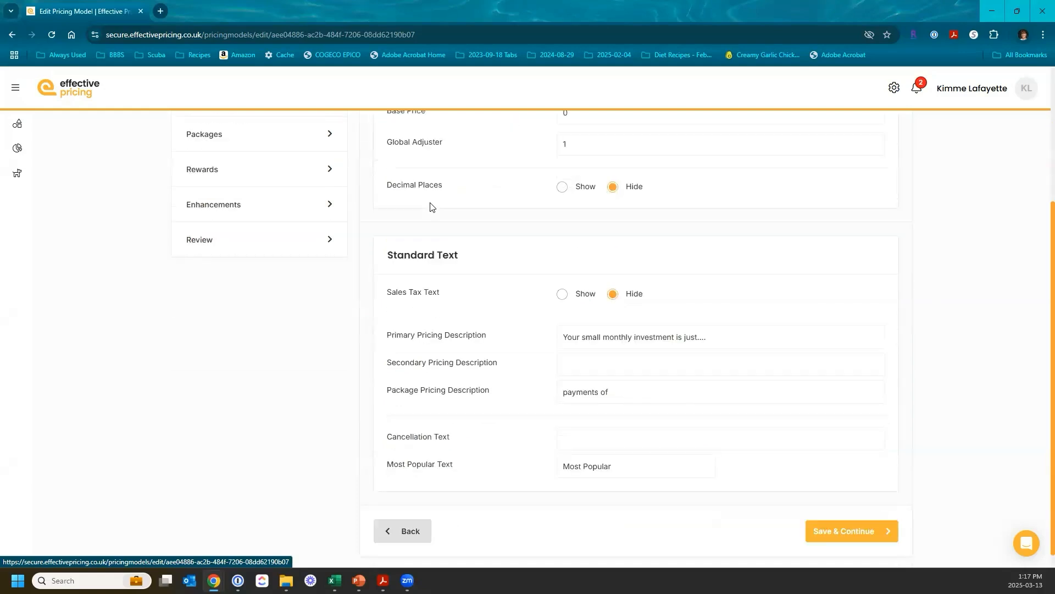
scroll(432, 207, down, 1)
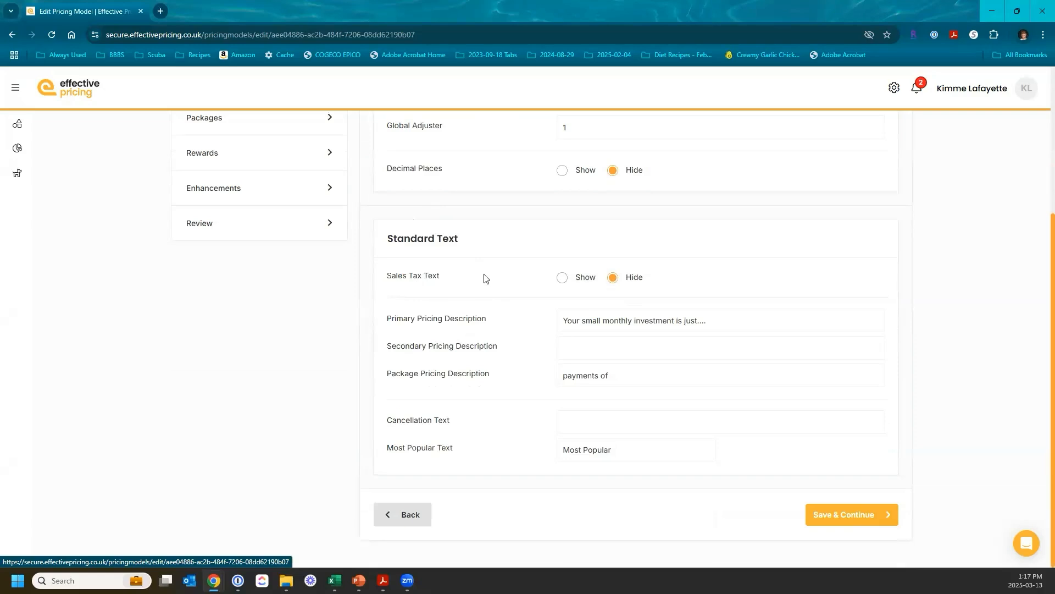
scroll(484, 278, up, 2)
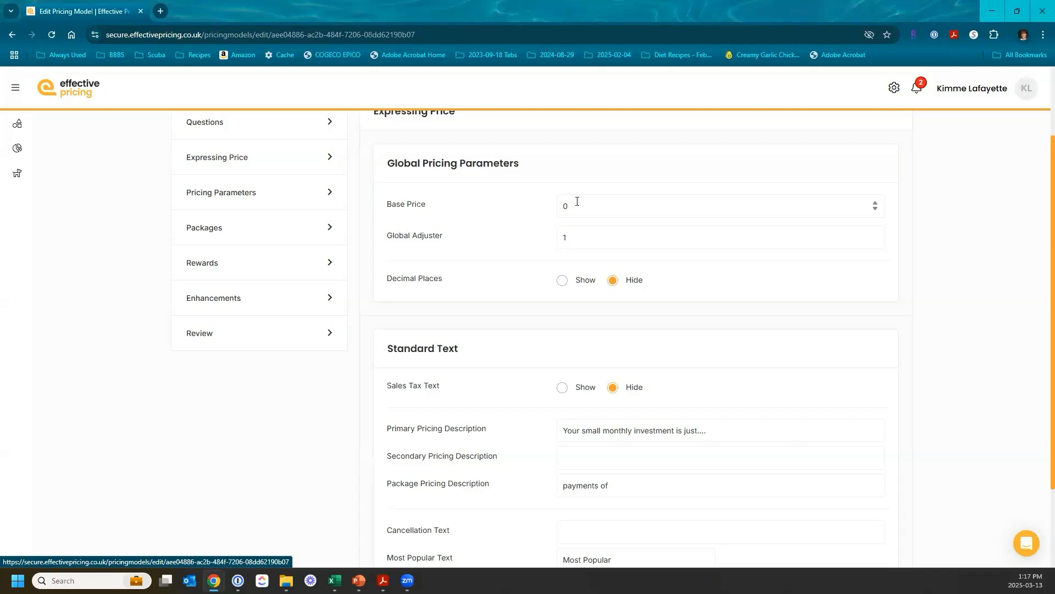
drag(577, 201, 520, 196)
text(500)
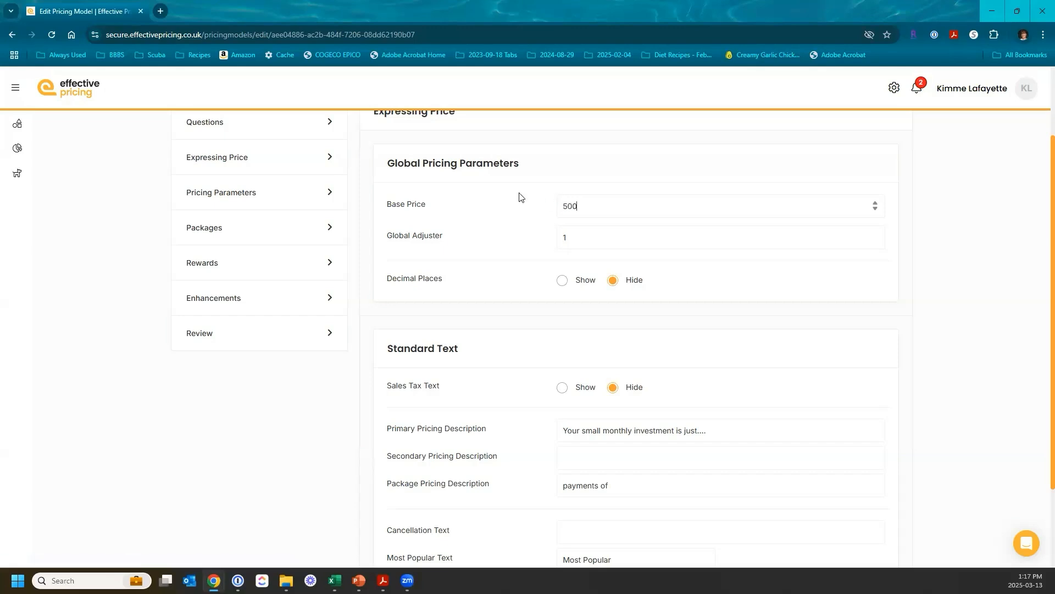
key(Tab)
scroll(520, 197, down, 2)
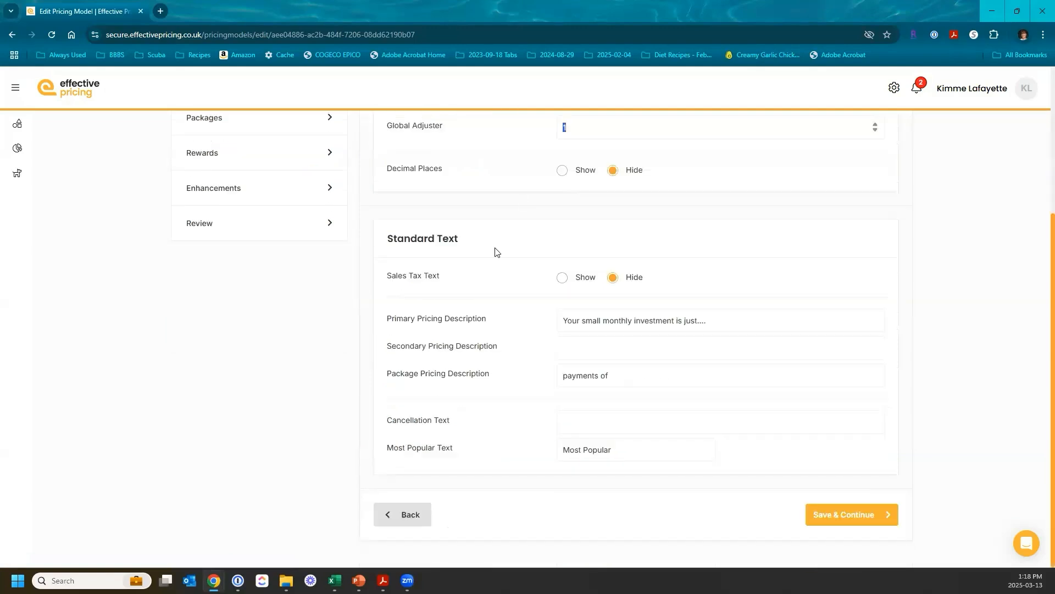
- Try showing the sales tax text with wording such as "Plus tax", and set it back to hidden
click(561, 278)
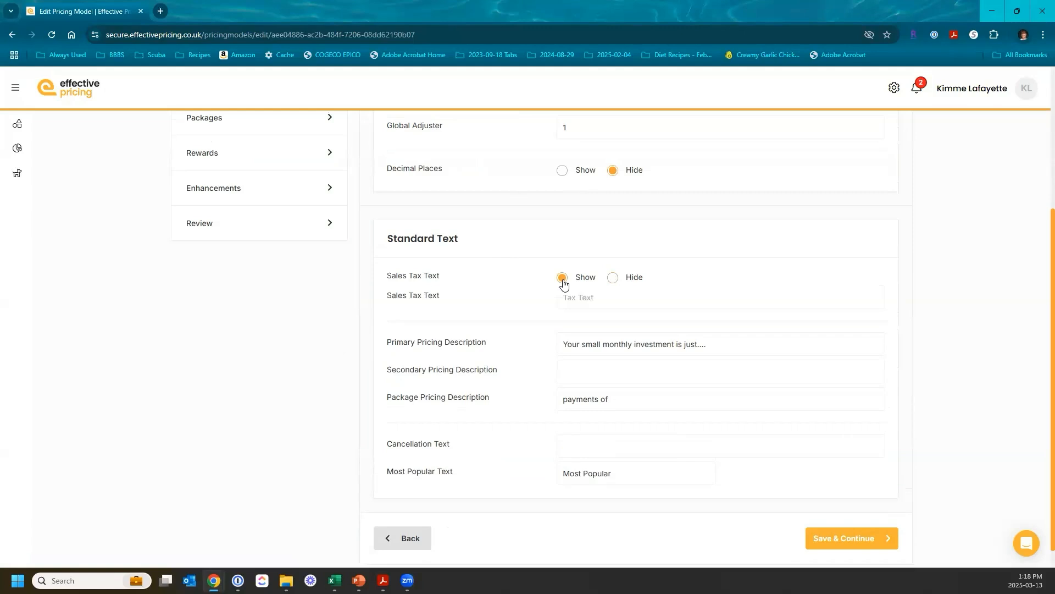
click(613, 277)
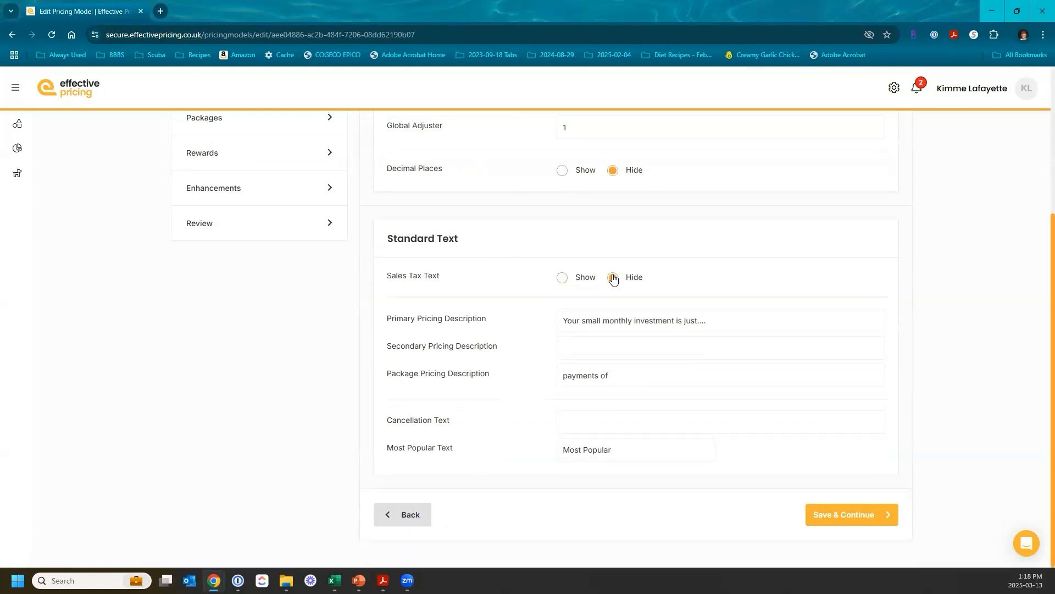
click(564, 279)
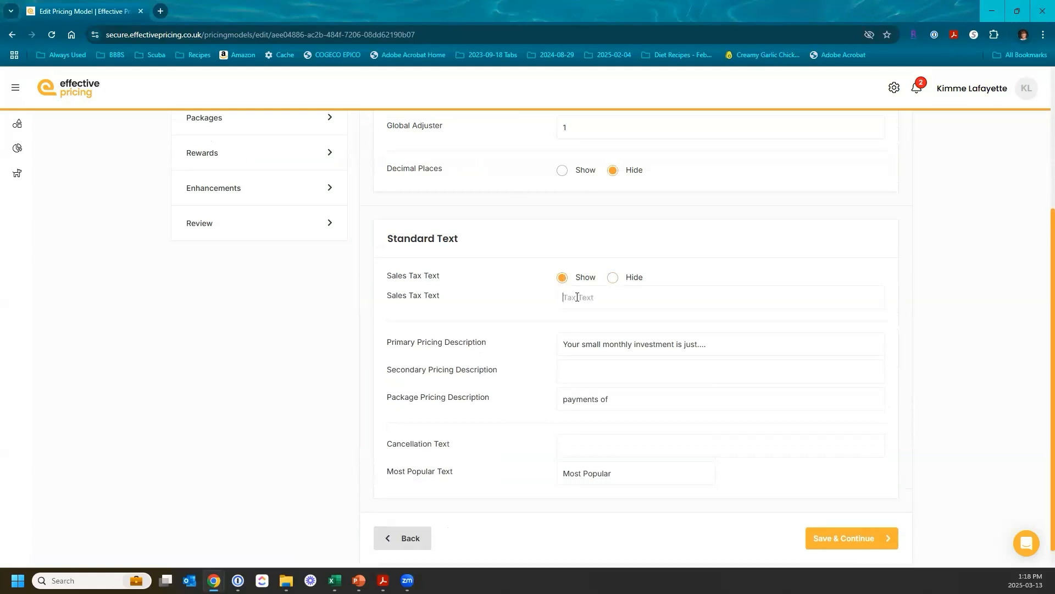
text(Plus tax)
key(BackSpace)
key(BackSpace)
key(BackSpace)
key(BackSpace)
key(BackSpace)
key(BackSpace)
key(BackSpace)
text(Include)
key(BackSpace)
key(BackSpace)
key(BackSpace)
key(BackSpace)
key(BackSpace)
key(BackSpace)
key(BackSpace)
text(Puus HST)
click(614, 278)
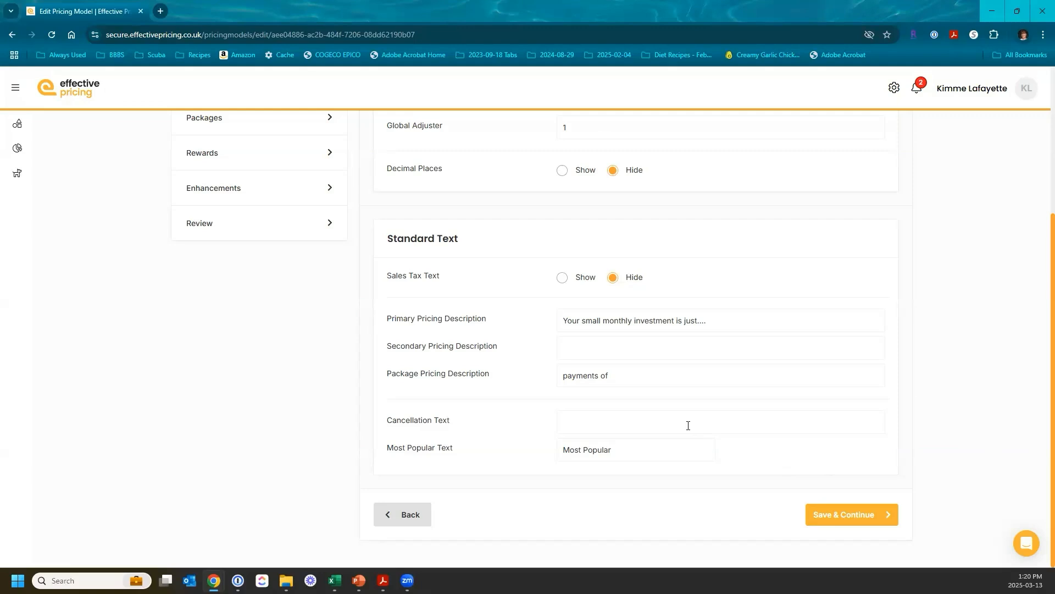
- Set the cancellation text to "You have 30 days to request a refund"
text(You have 30 days to request a refund)
scroll(170, 323, up, 2)
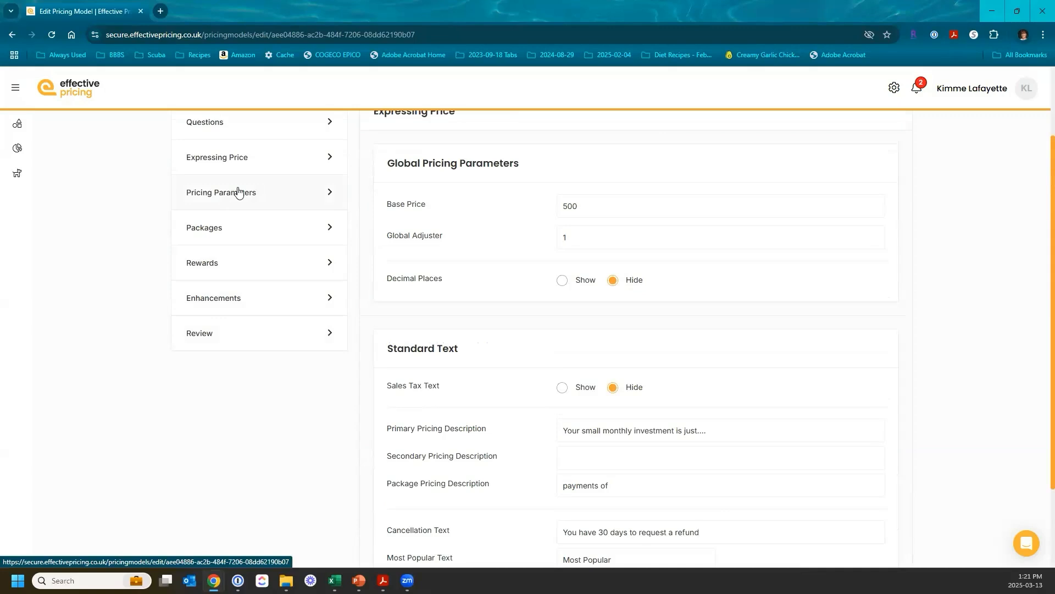
scroll(761, 380, down, 2)
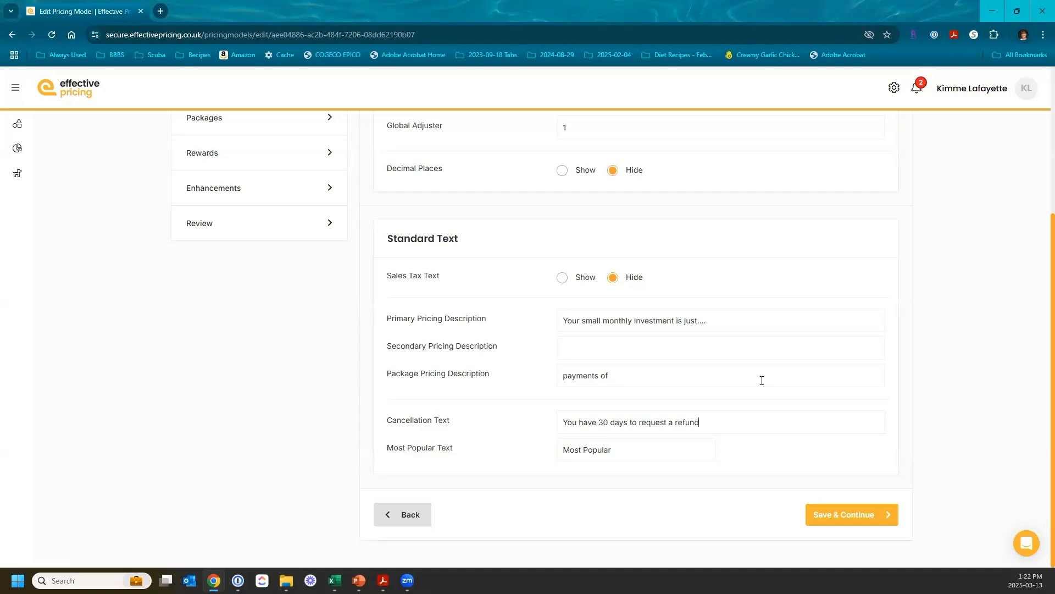
- Try a capitalised, asterisk-framed wording for the most popular text, and restore it to "Most Popular"
drag(627, 452, 546, 447)
text(****POPOLULAR**)
key(BackSpace)
key(BackSpace)
key(BackSpace)
key(BackSpace)
key(BackSpace)
key(BackSpace)
key(BackSpace)
key(BackSpace)
key(BackSpace)
key(BackSpace)
key(BackSpace)
text(Most Popular)
- Save the Expressing Price settings and reopen the pricing model's review
scroll(267, 266, up, 2)
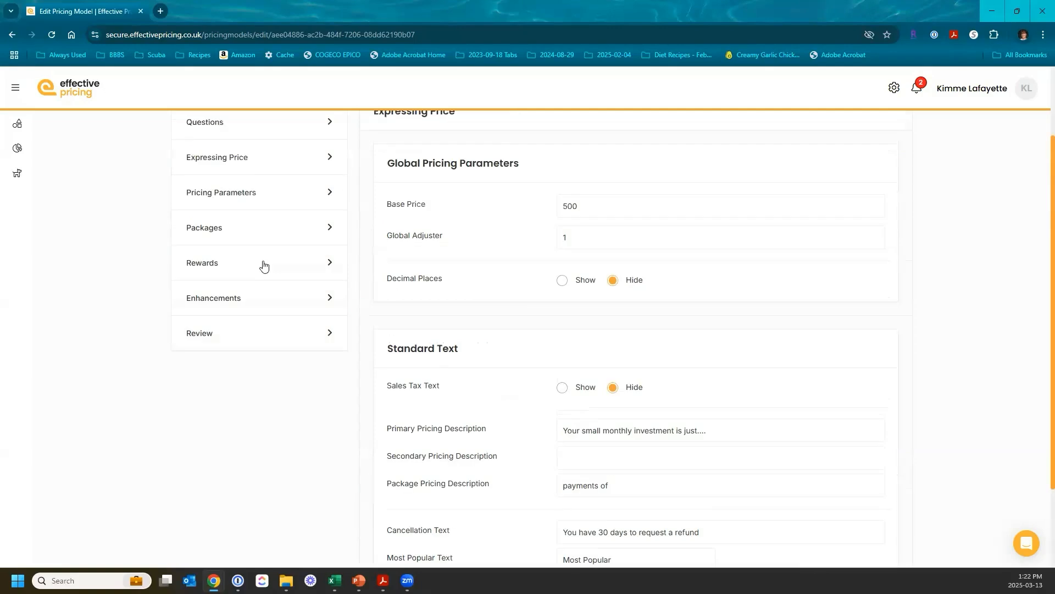
scroll(544, 384, down, 2)
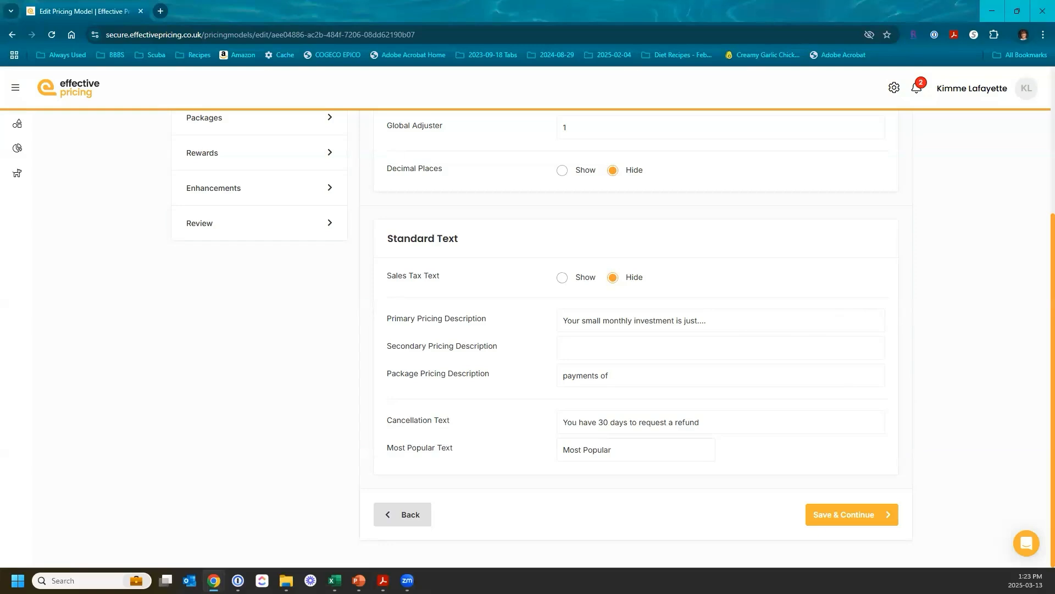
click(844, 518)
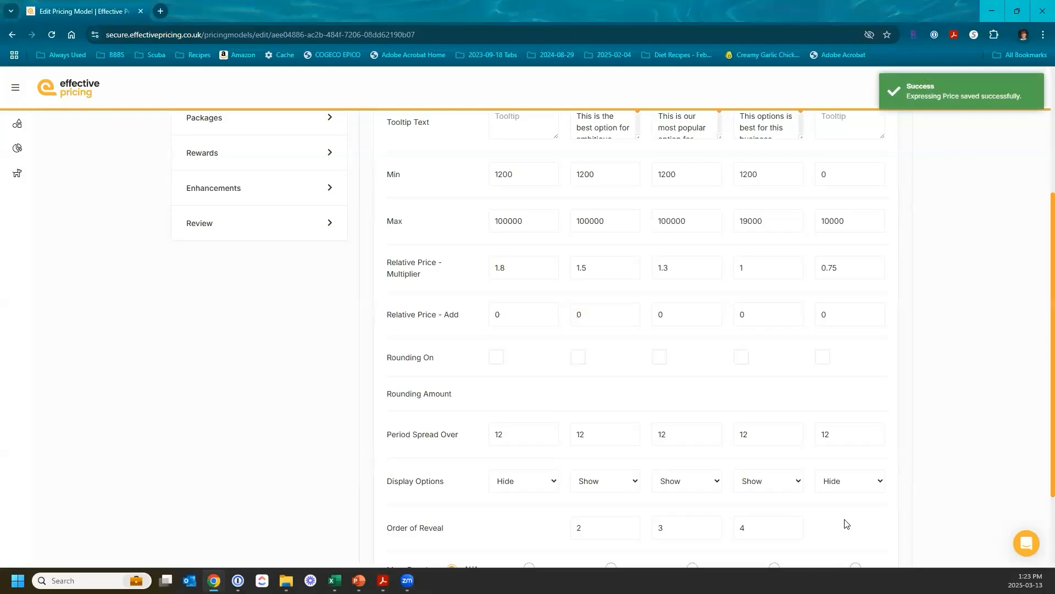
click(221, 227)
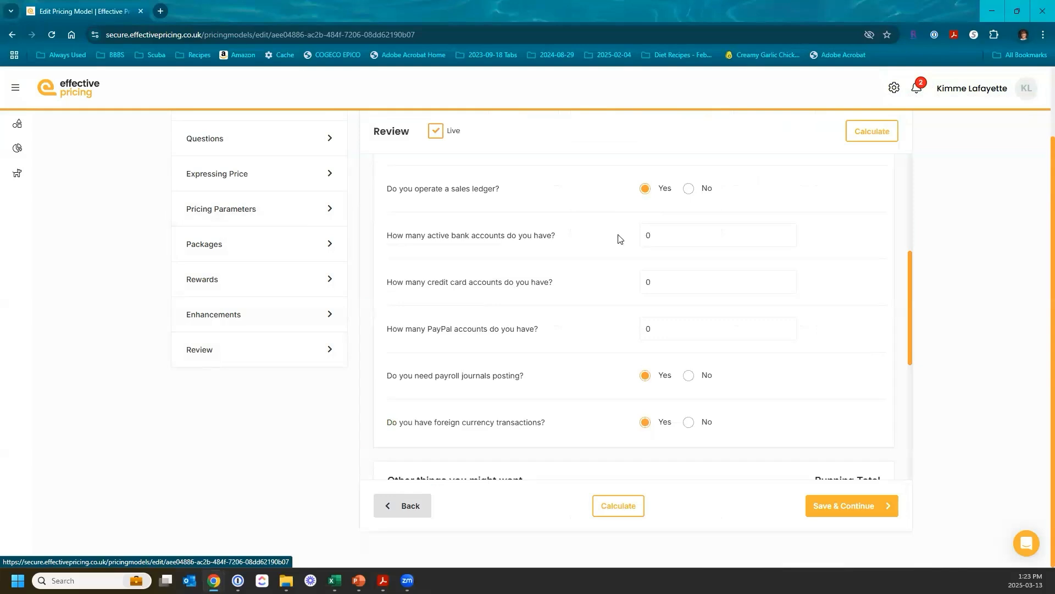
- Take the pricing model out of live status in its review and save the change
scroll(500, 171, up, 2)
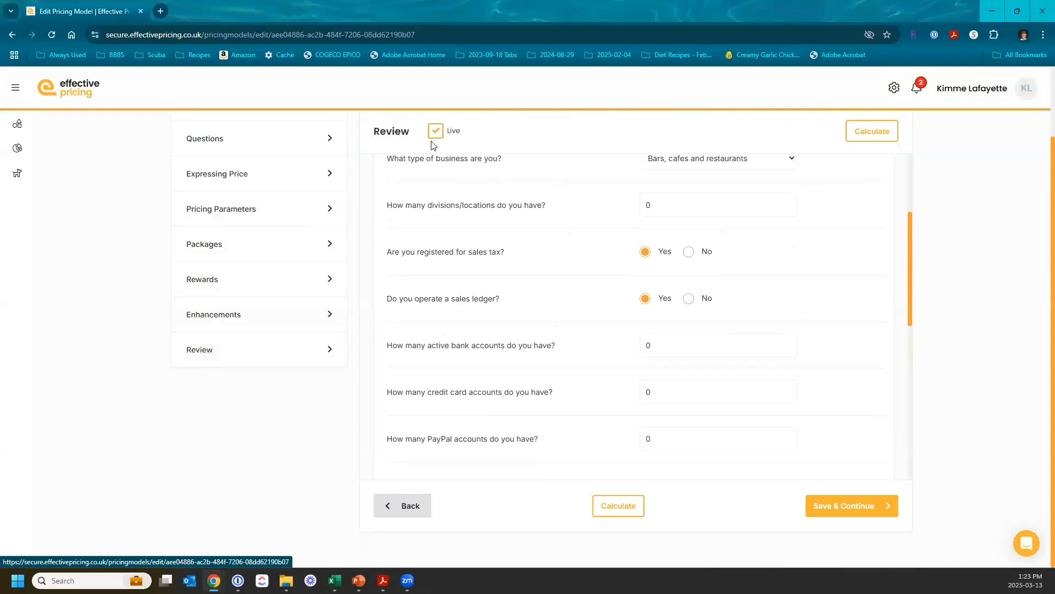
scroll(439, 146, up, 2)
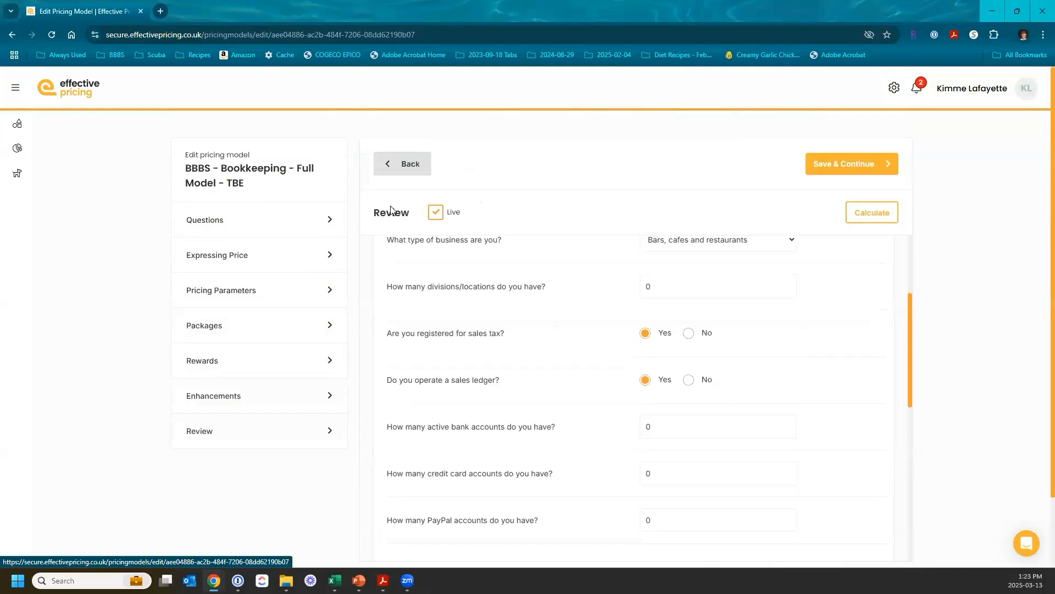
click(435, 213)
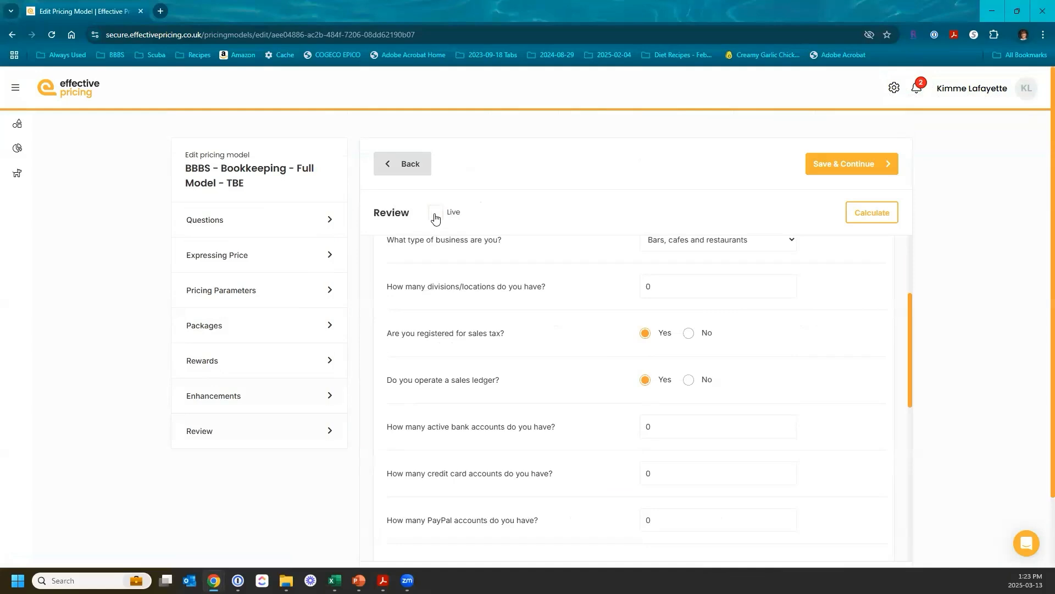
click(440, 219)
click(440, 220)
click(830, 168)
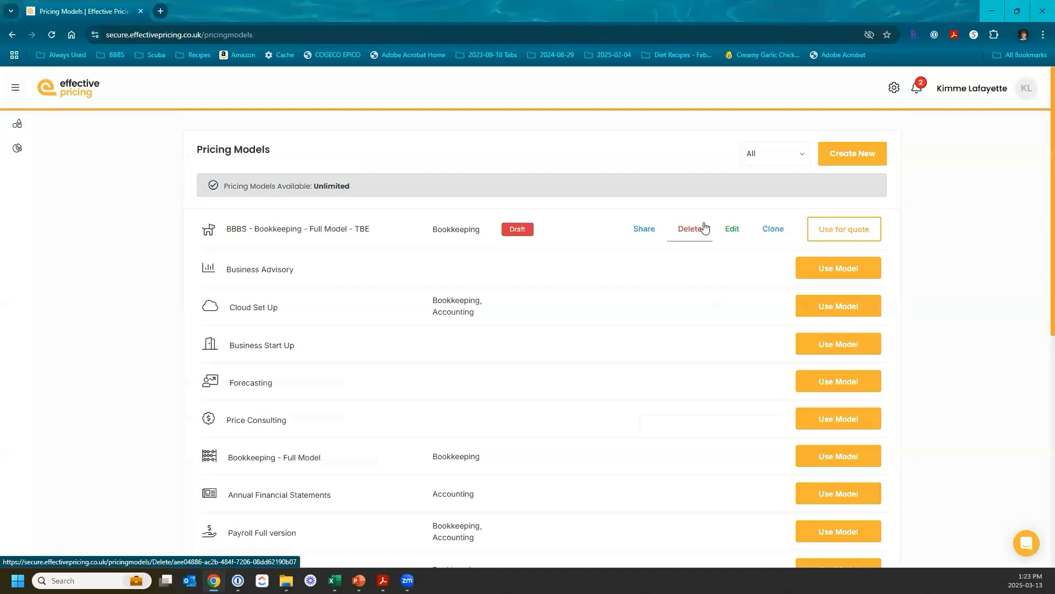
- Try switching the draft model's Live setting to Yes in its edit form, and leave the form without saving
click(518, 229)
click(517, 229)
click(733, 230)
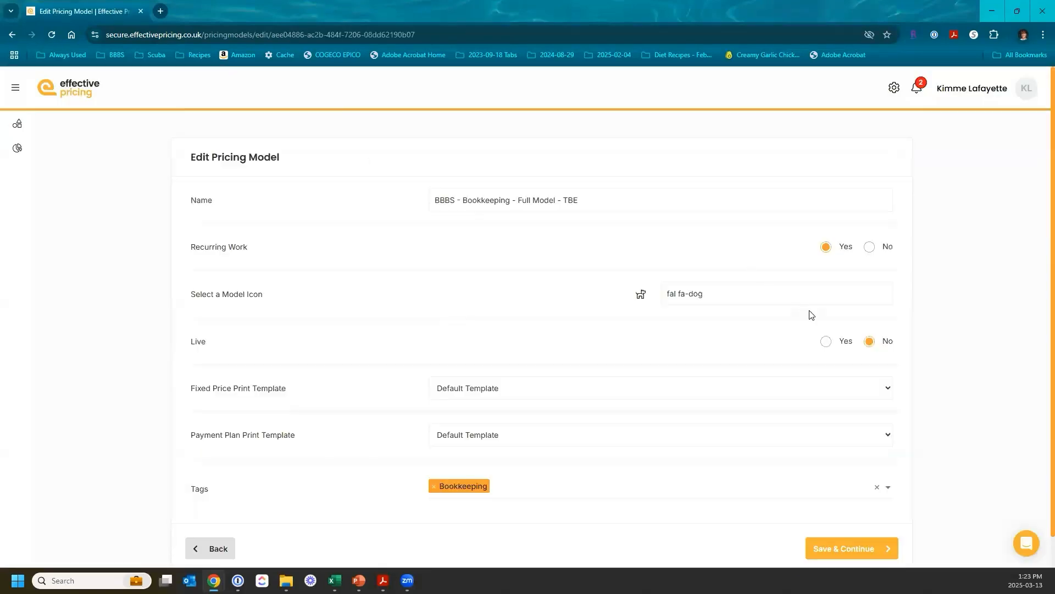
click(826, 341)
click(218, 548)
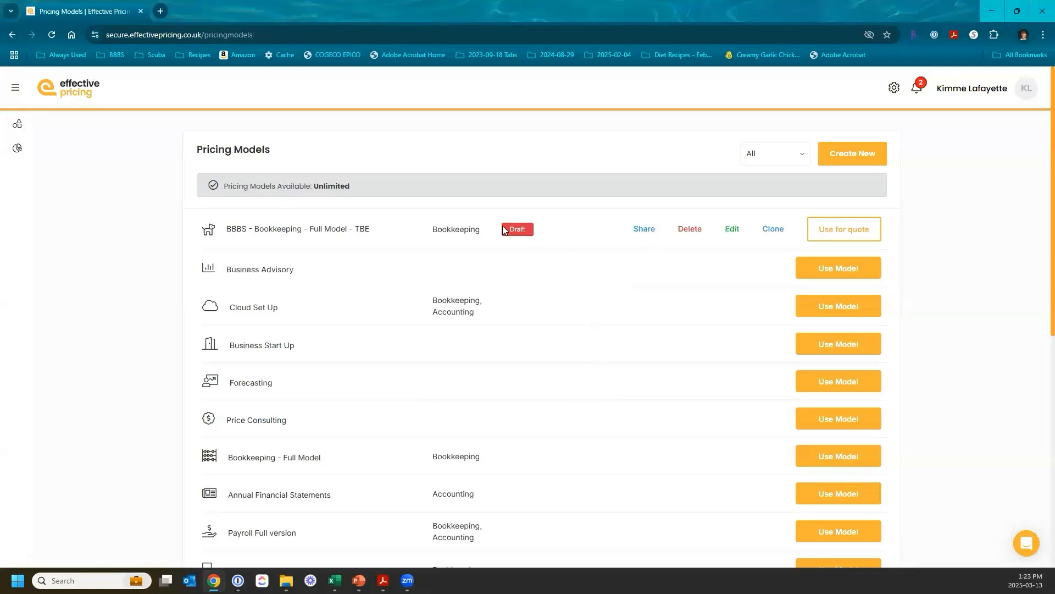
- Start a quote from the BBBS - Bookkeeping - Full Model - TBE model and check its list of client names
click(518, 230)
click(846, 234)
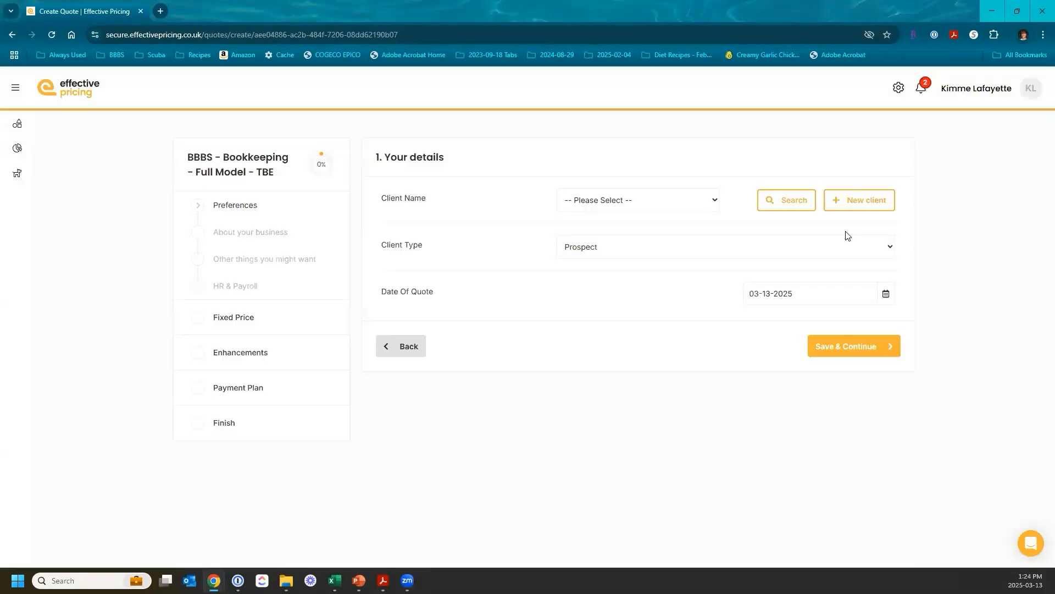
click(711, 203)
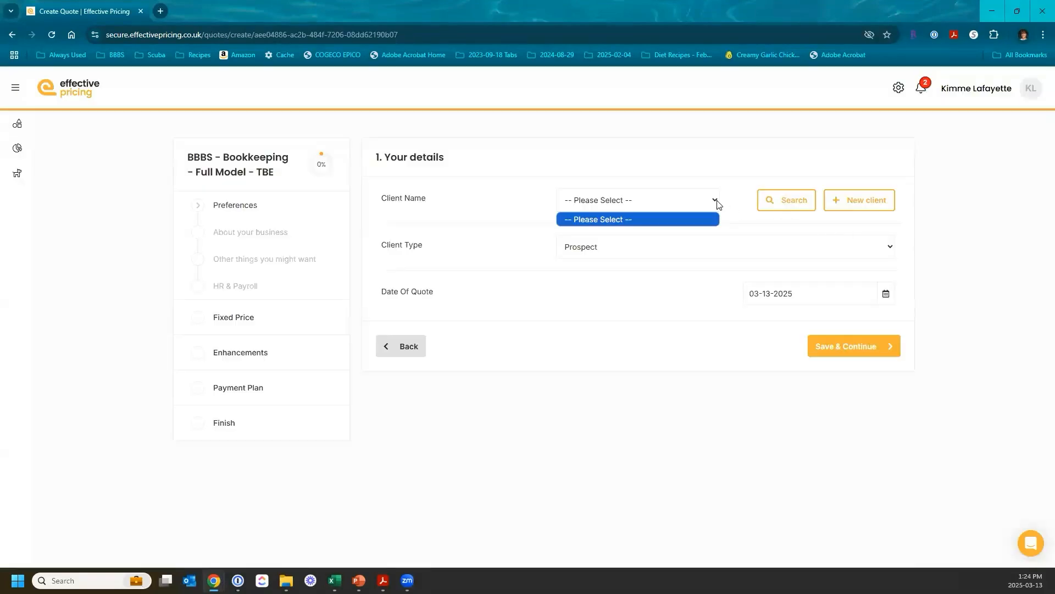
click(729, 213)
- Add a new client to the quote by entering only the client's full name, and save the client
click(854, 215)
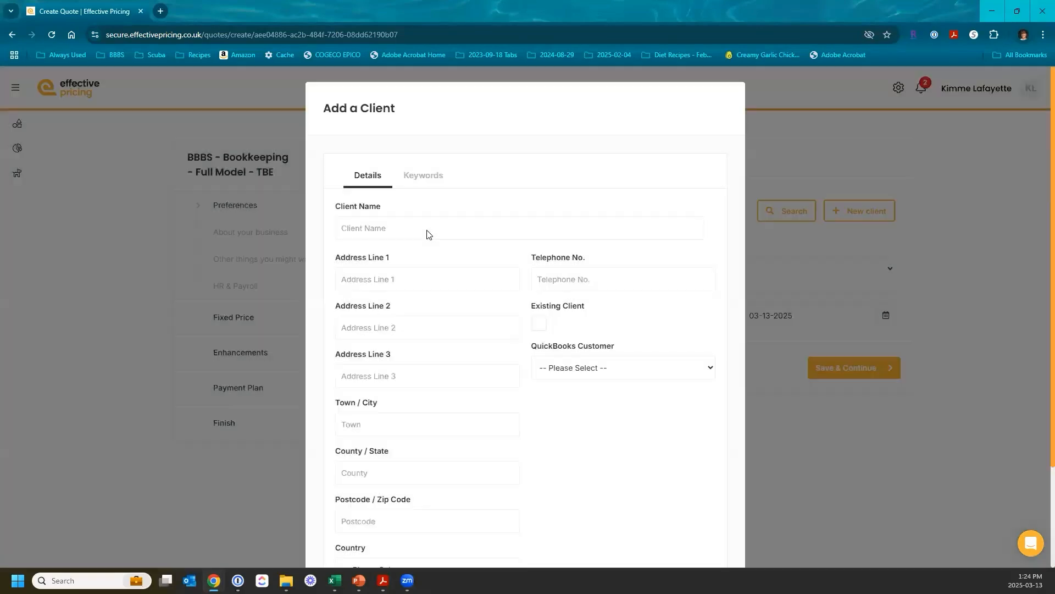
click(427, 230)
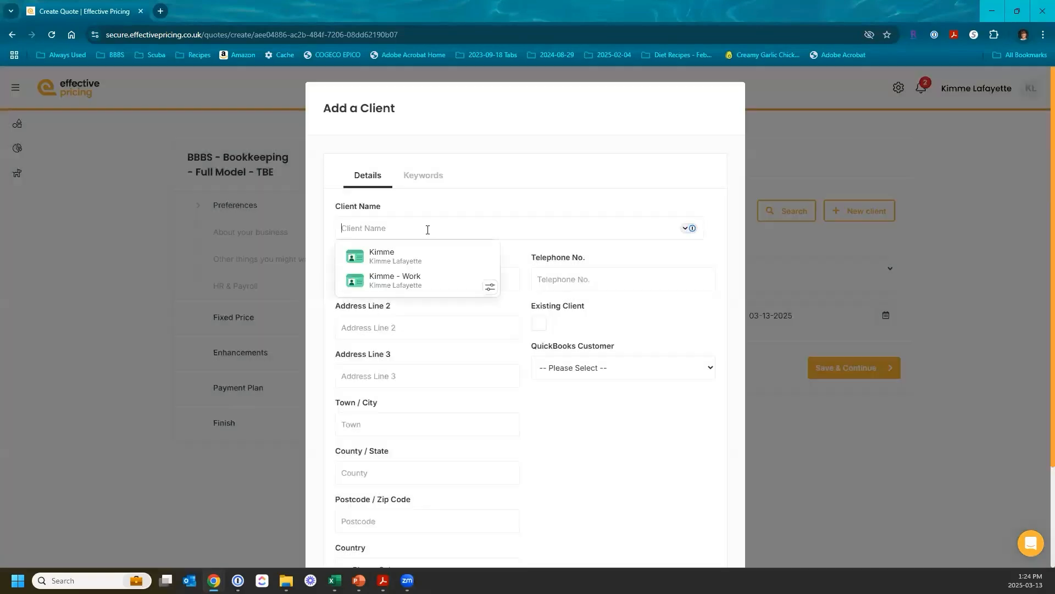
text(Jack Black)
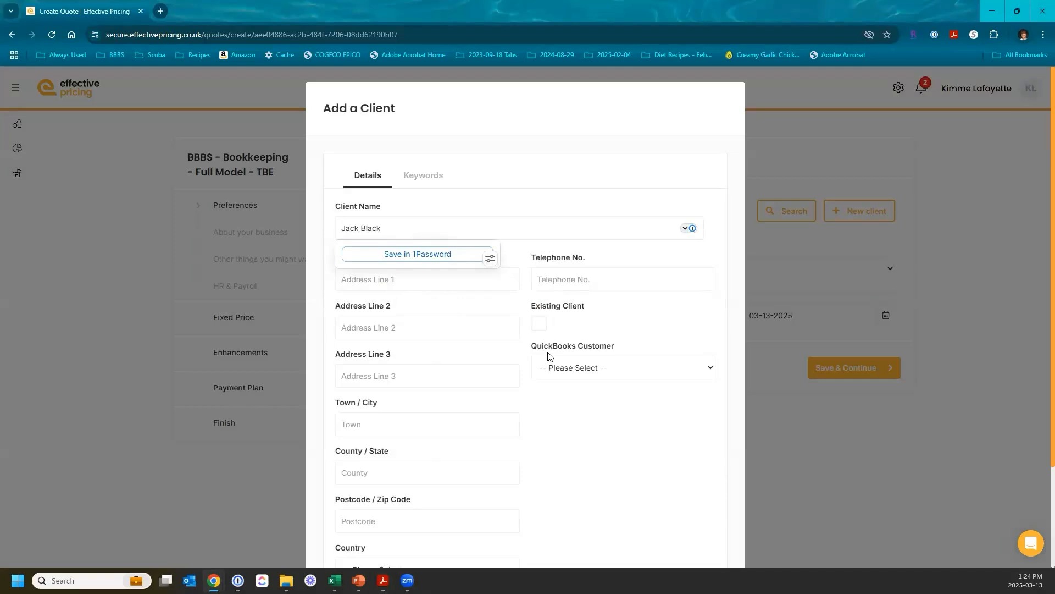
scroll(515, 352, down, 3)
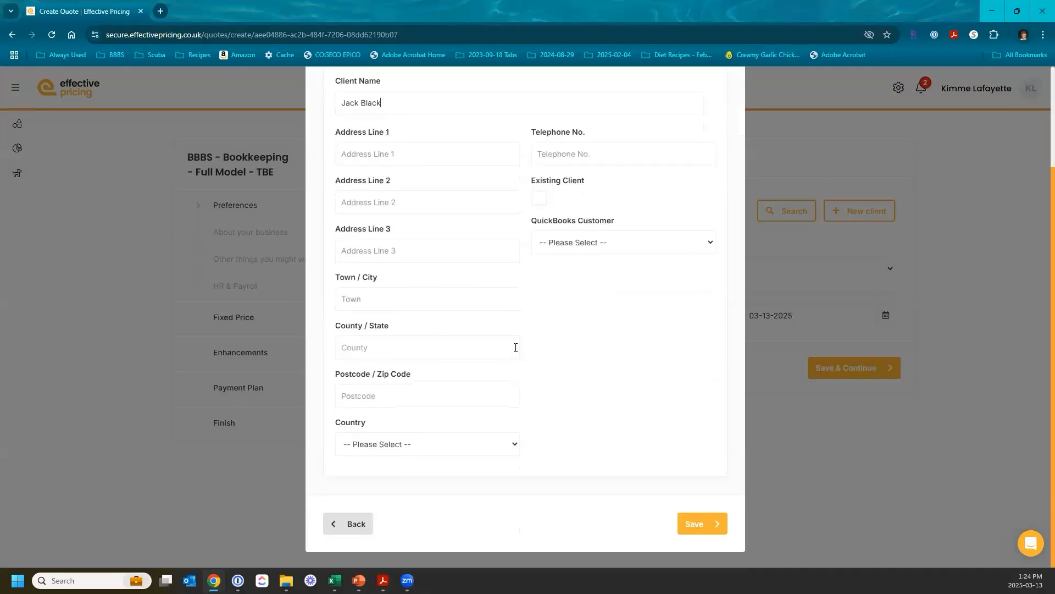
scroll(515, 346, up, 3)
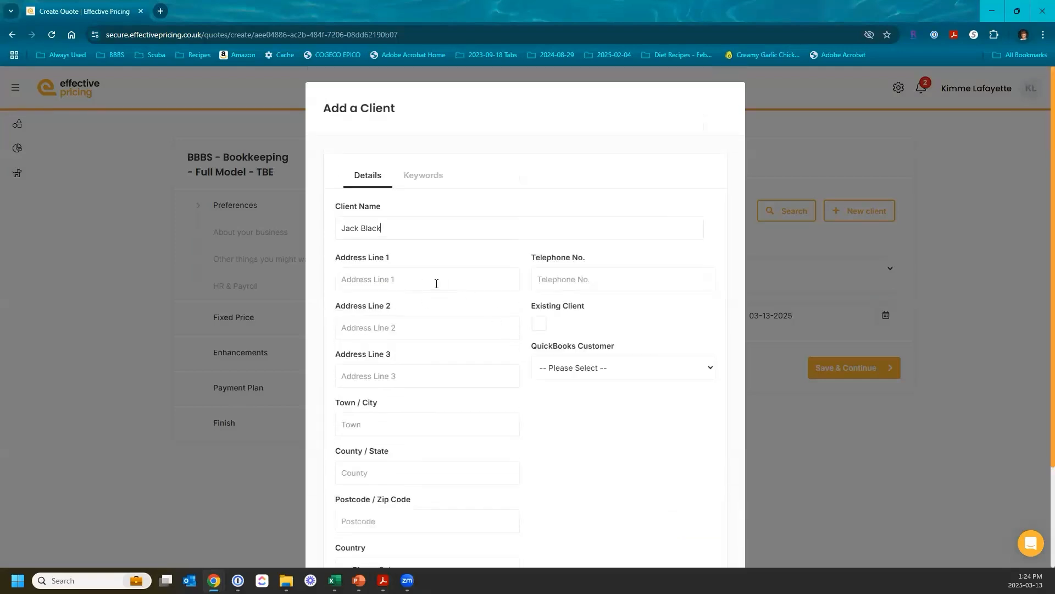
scroll(624, 499, down, 3)
click(691, 524)
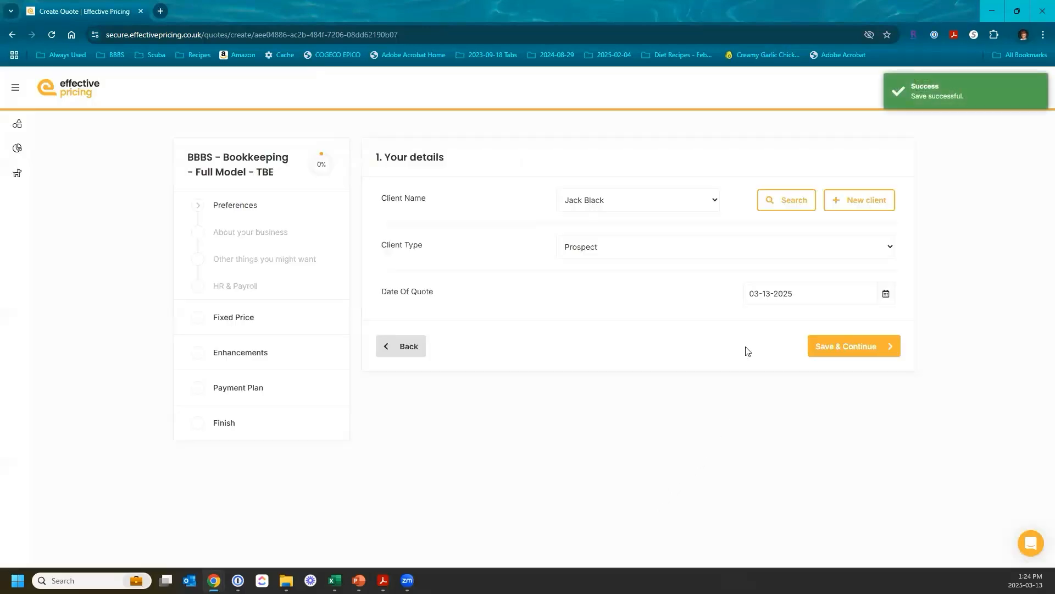
- Choose Prospect as the client type and save the quote's client details
click(715, 255)
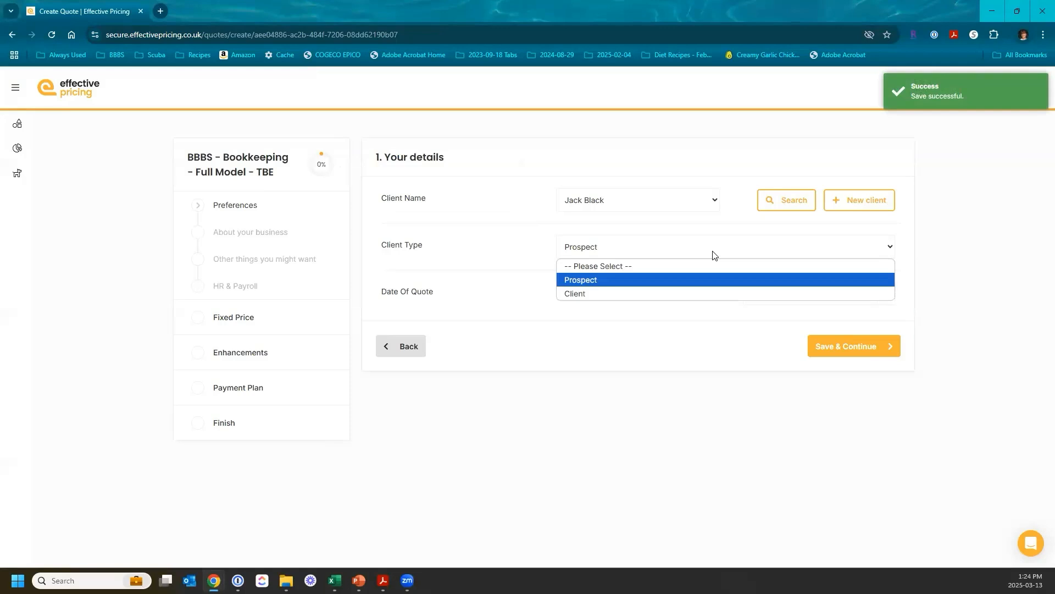
click(691, 281)
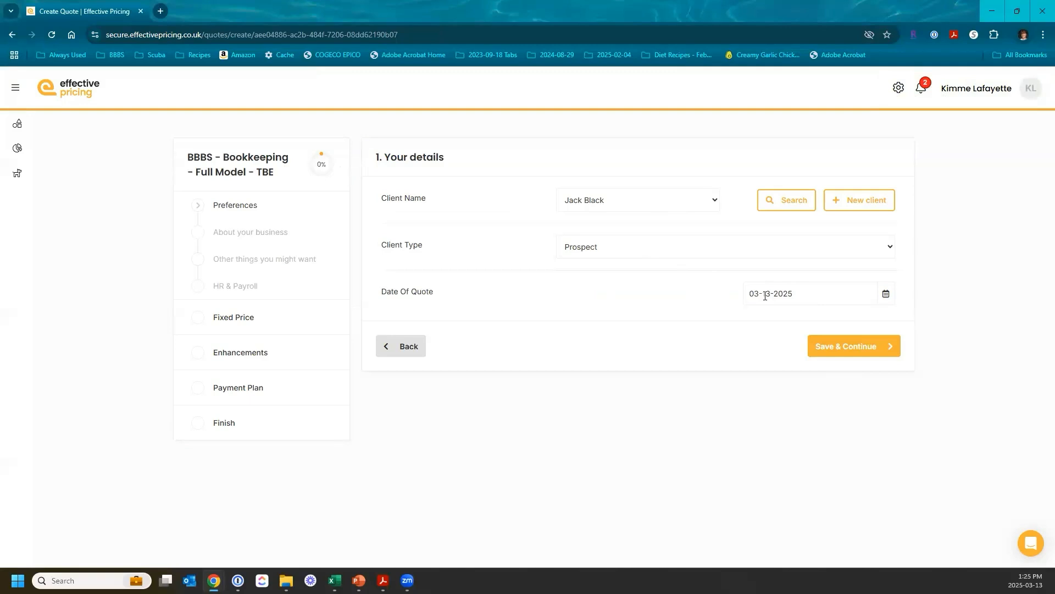
click(829, 346)
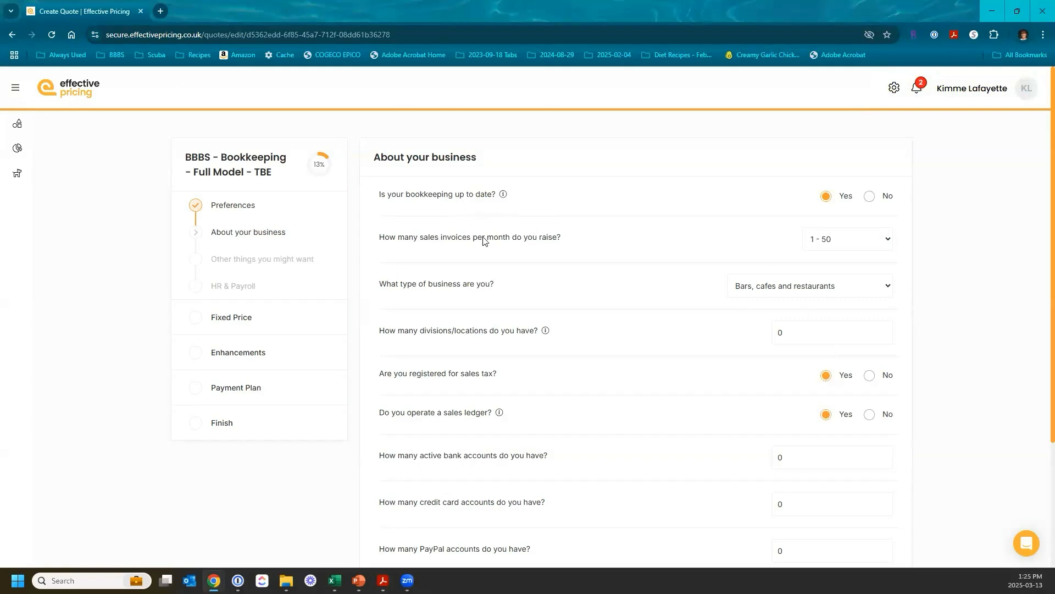
- Review the About your business questions, set the number of active bank accounts to 2, and save the section
scroll(484, 241, down, 3)
scroll(483, 241, up, 3)
scroll(542, 185, down, 3)
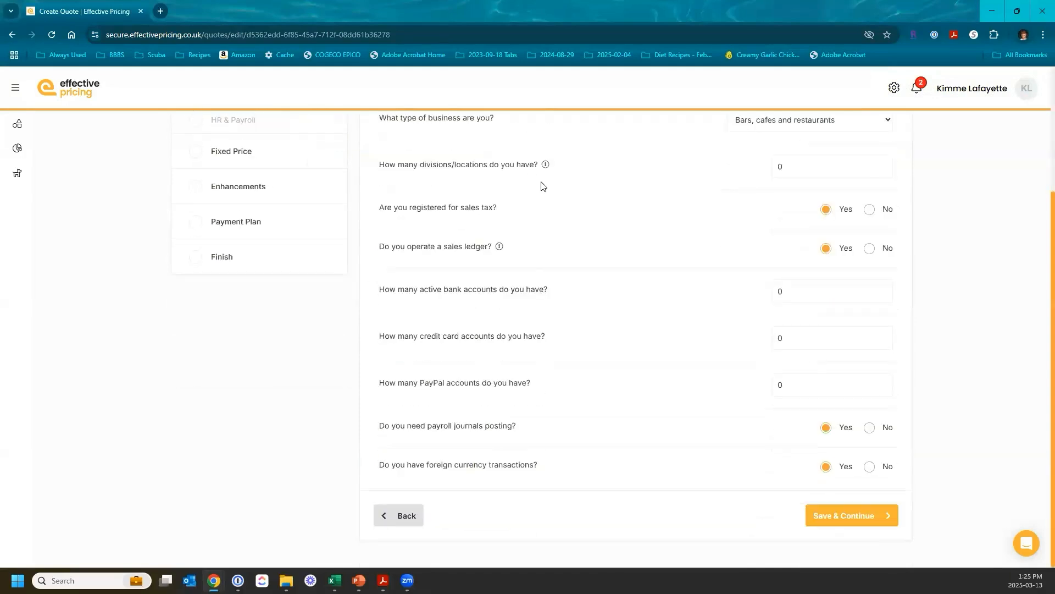
scroll(559, 291, up, 3)
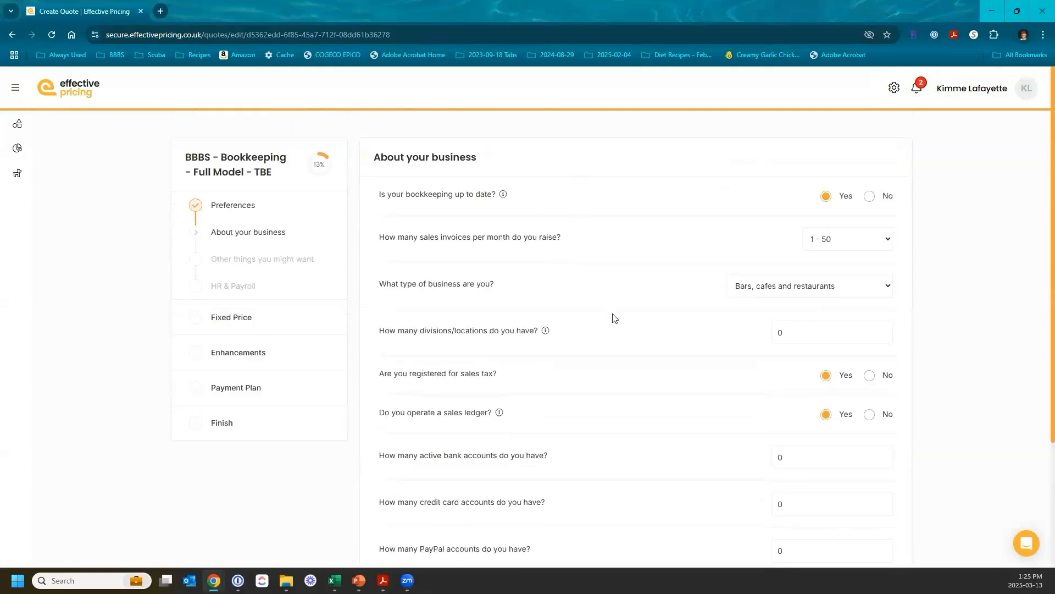
scroll(629, 276, down, 3)
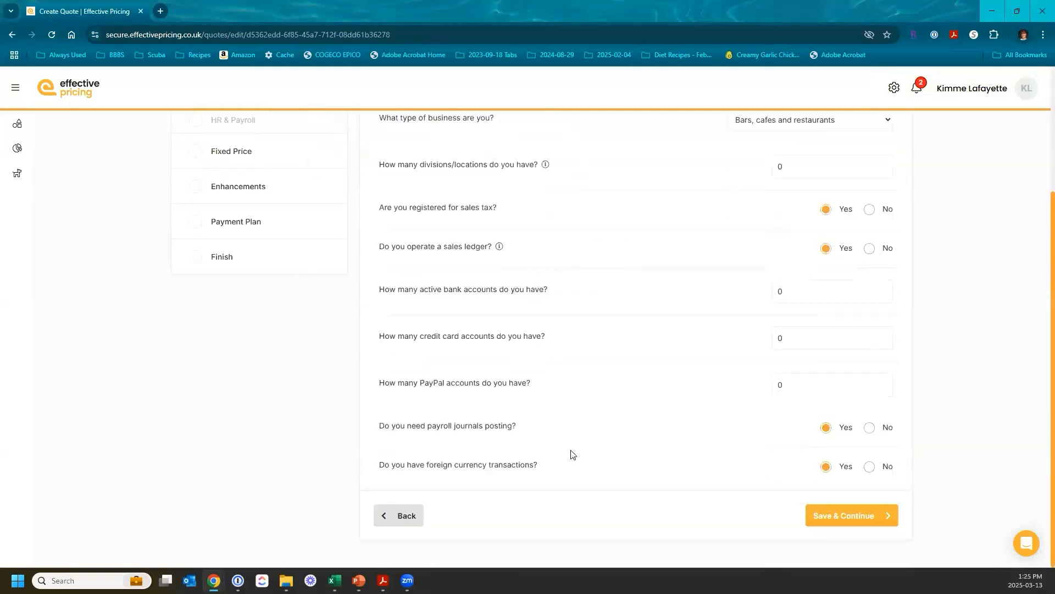
scroll(629, 426, up, 1)
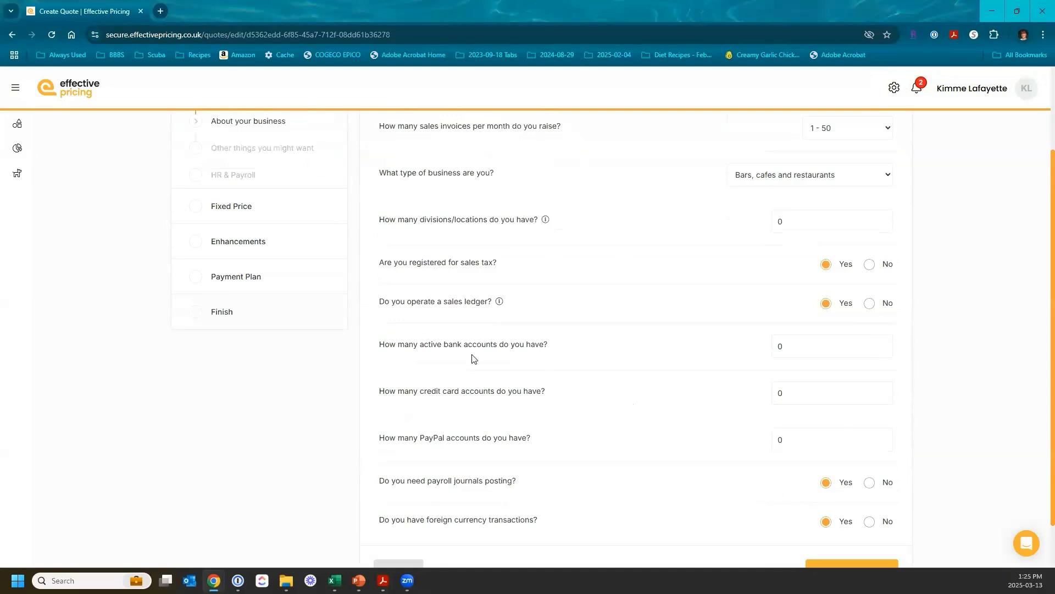
click(786, 349)
key(BackSpace)
text(2)
key(Tab)
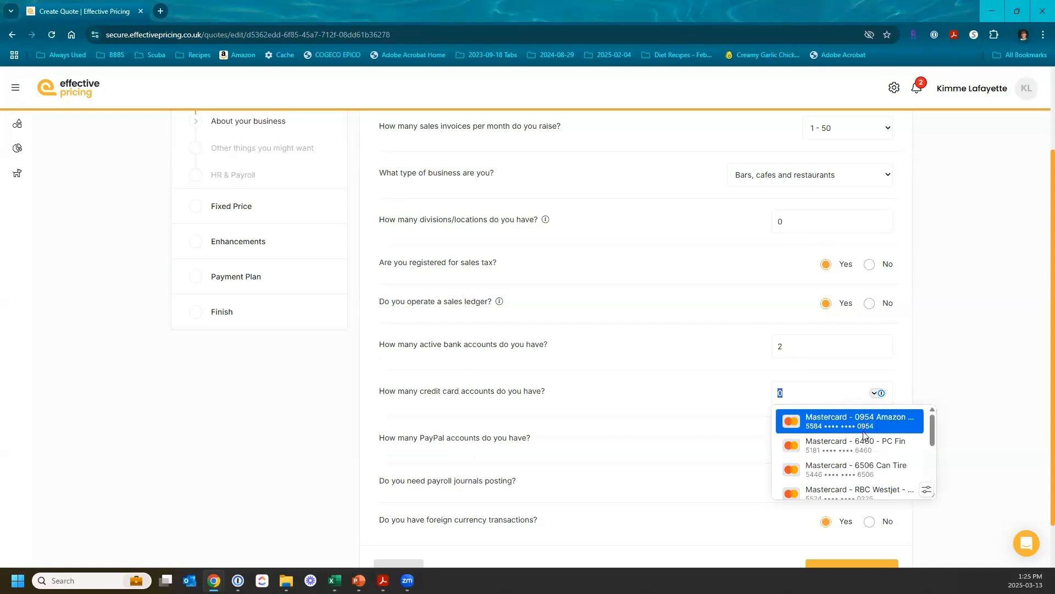
key(Tab)
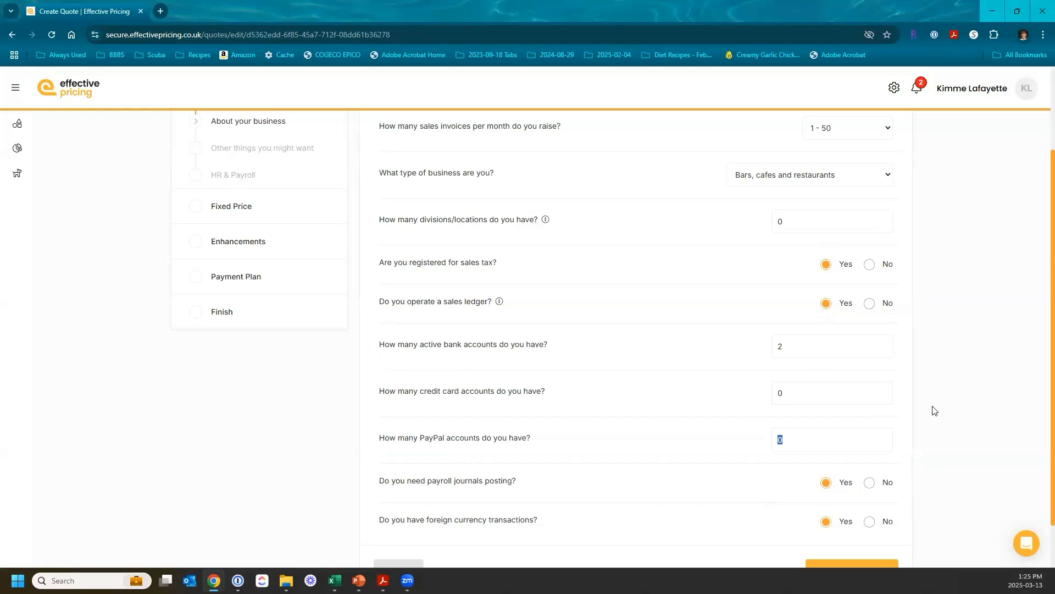
scroll(933, 410, down, 1)
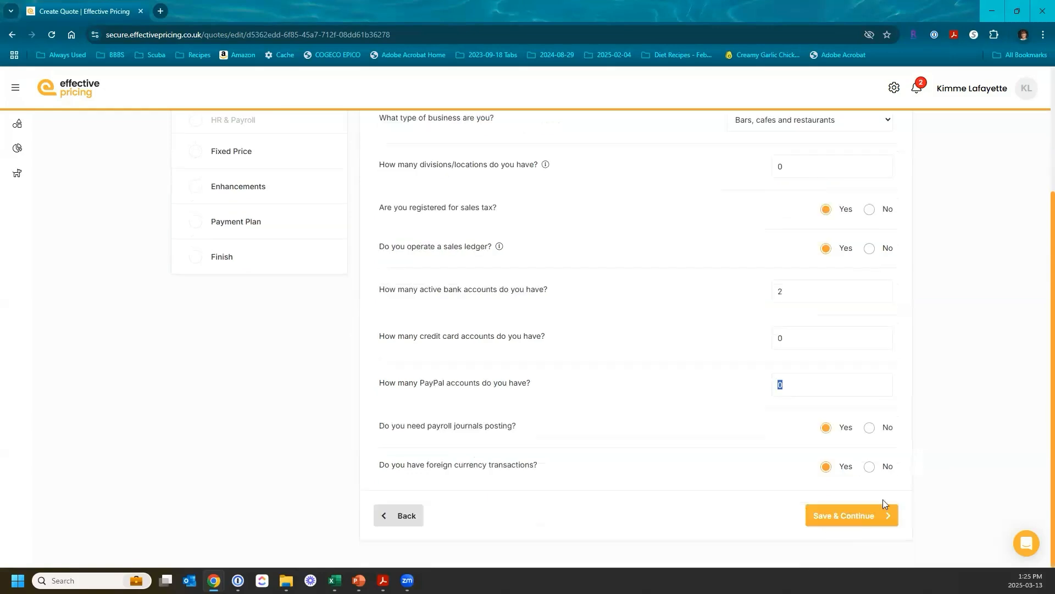
click(852, 518)
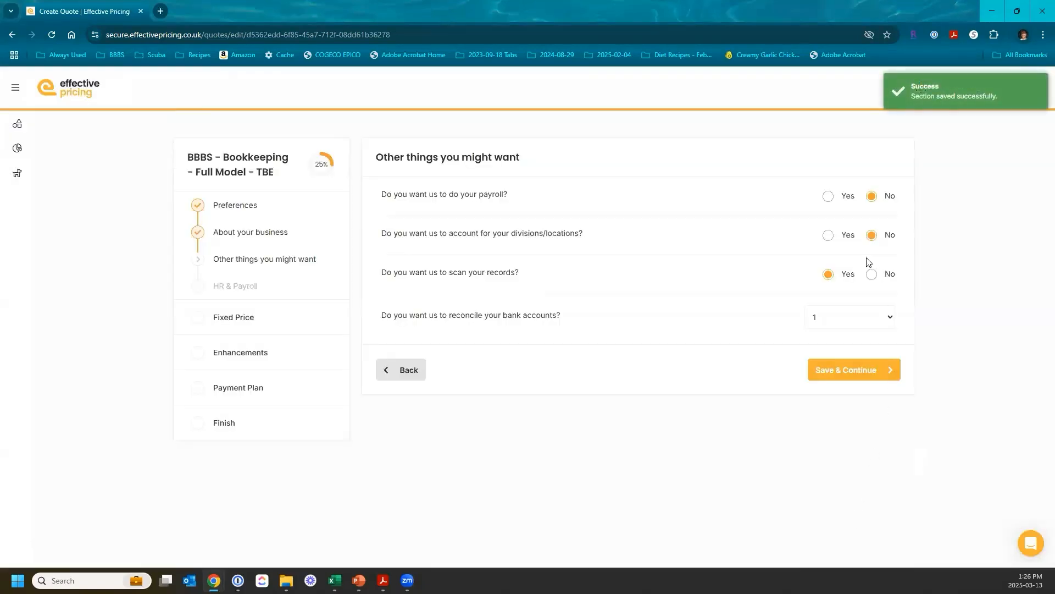
- Answer Yes to doing the payroll, choose the bank account reconciliation option, and save the Other things you might want section
click(828, 197)
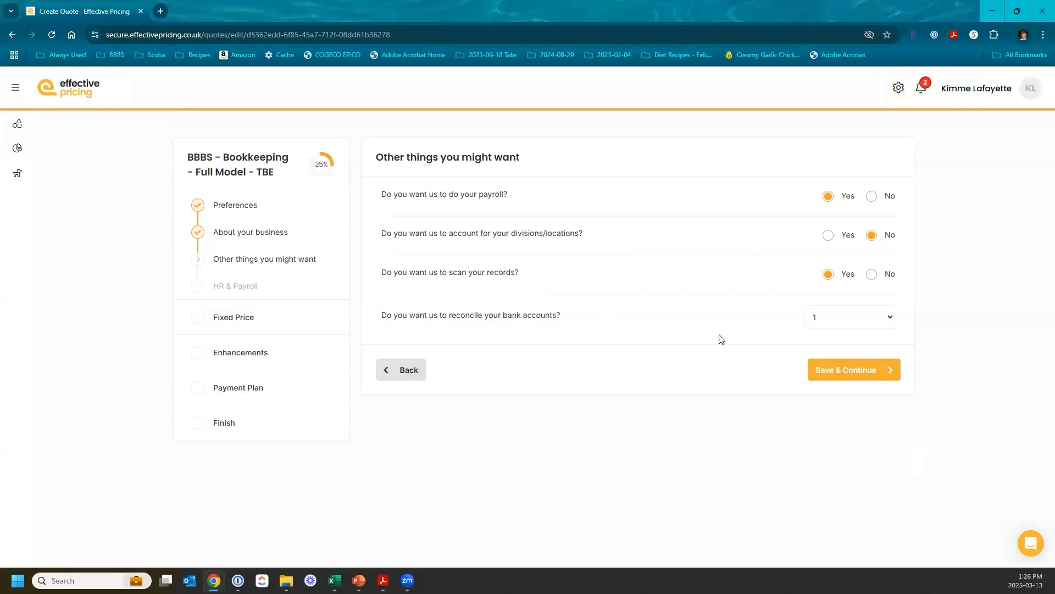
click(892, 323)
click(847, 363)
click(842, 370)
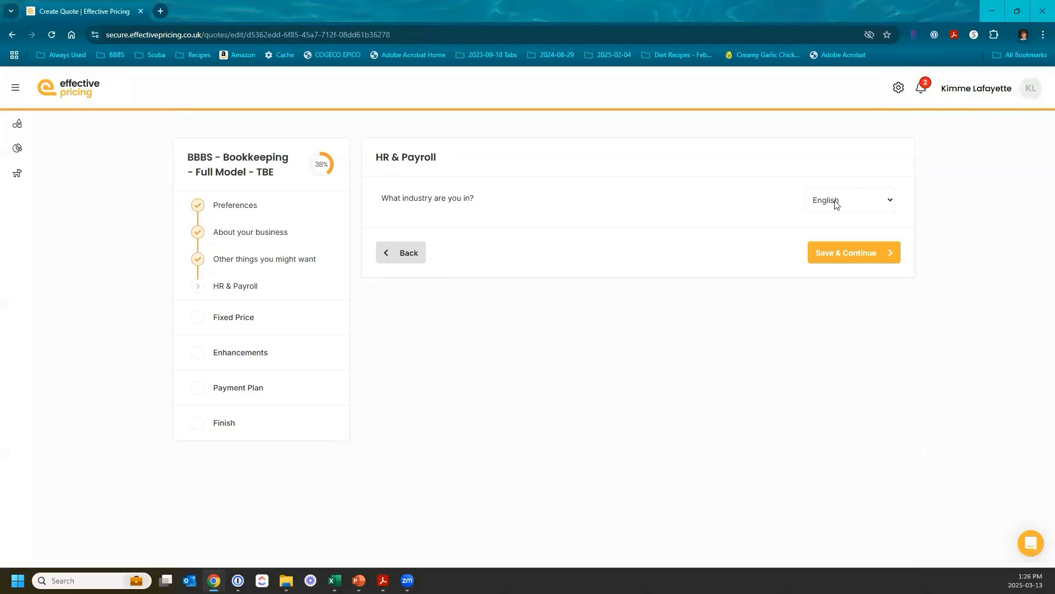
- Set the industry answer in the HR & Payroll section to History and save the section
click(888, 202)
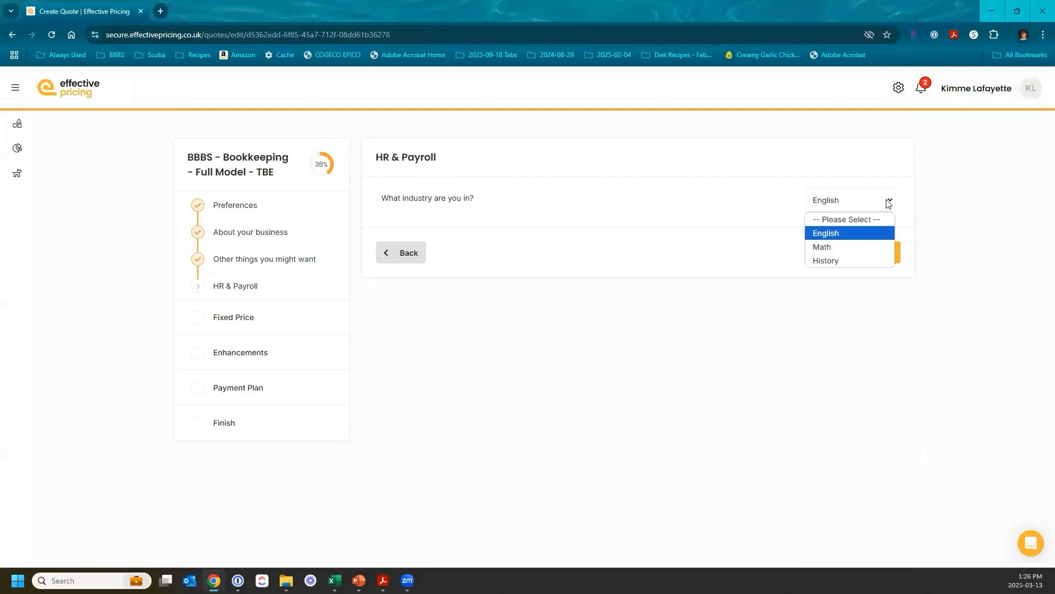
click(852, 261)
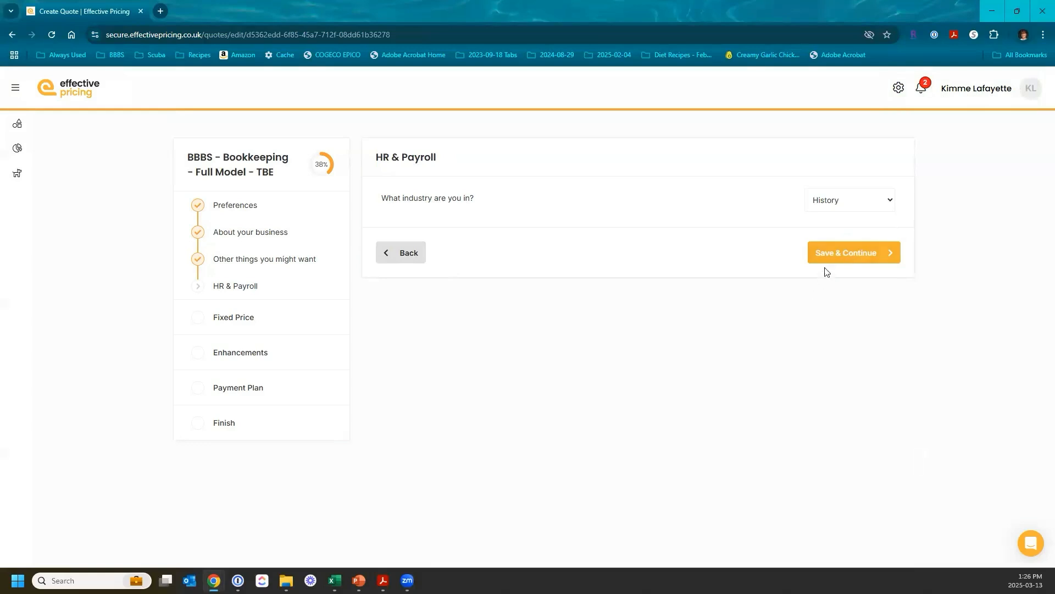
click(841, 249)
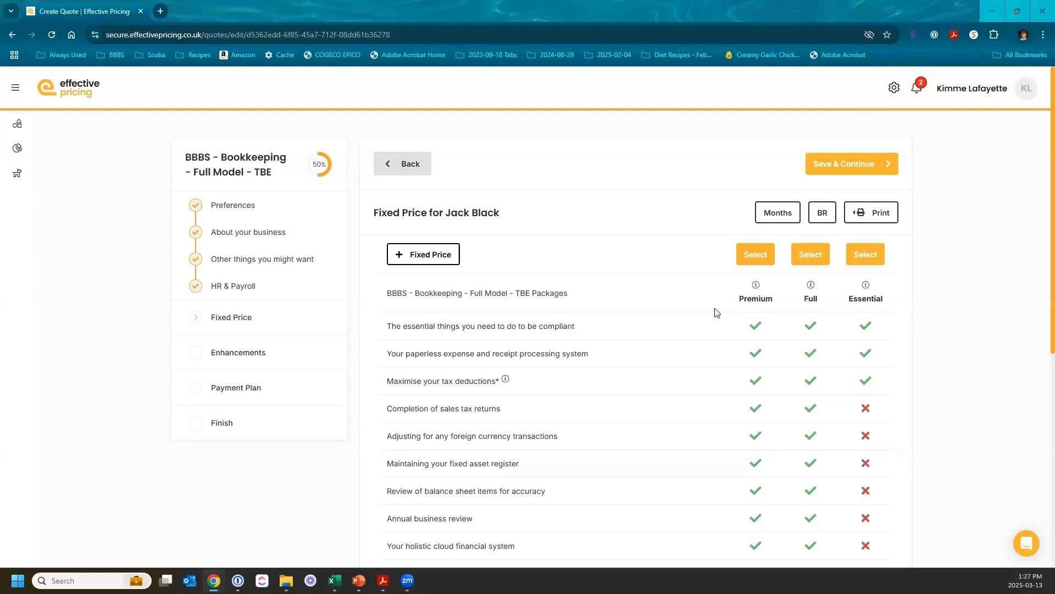
- Examine which services the Premium, Full and Essential packages include in the client's fixed price comparison
scroll(714, 313, down, 2)
scroll(714, 312, down, 5)
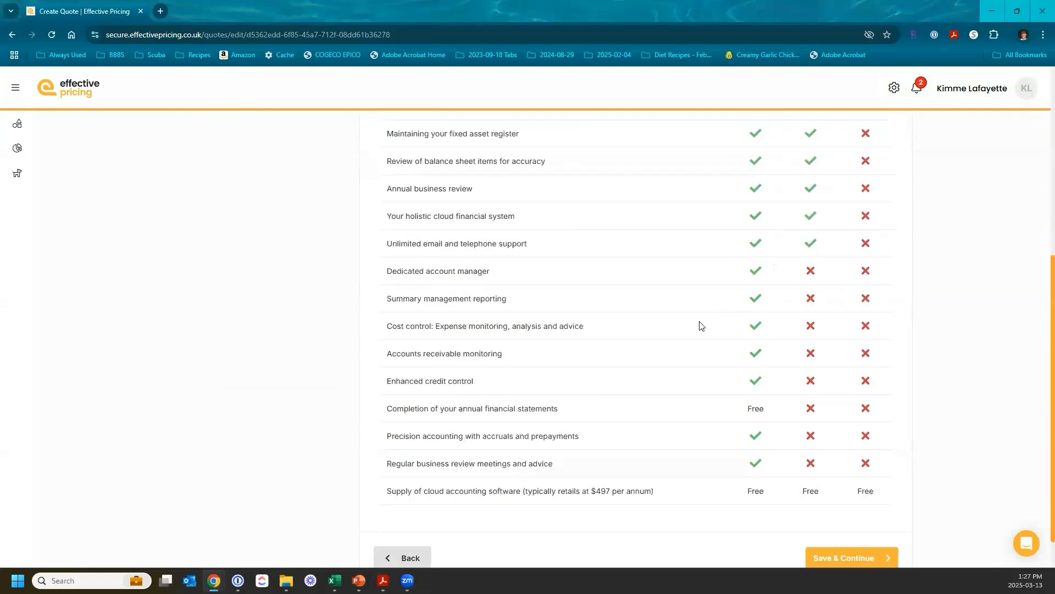
scroll(696, 333, up, 1)
scroll(696, 335, up, 3)
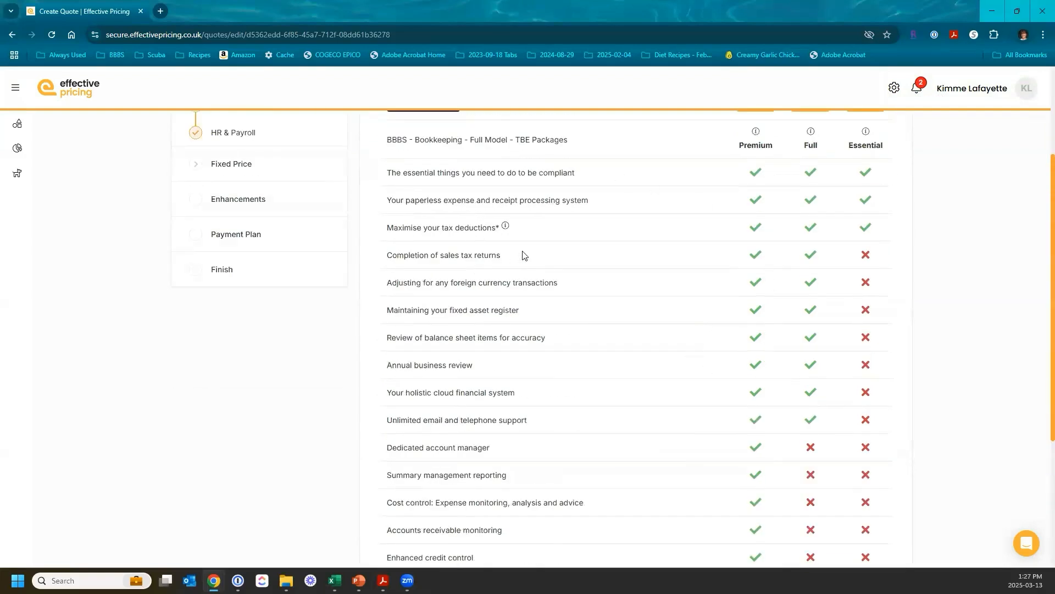
scroll(594, 273, up, 2)
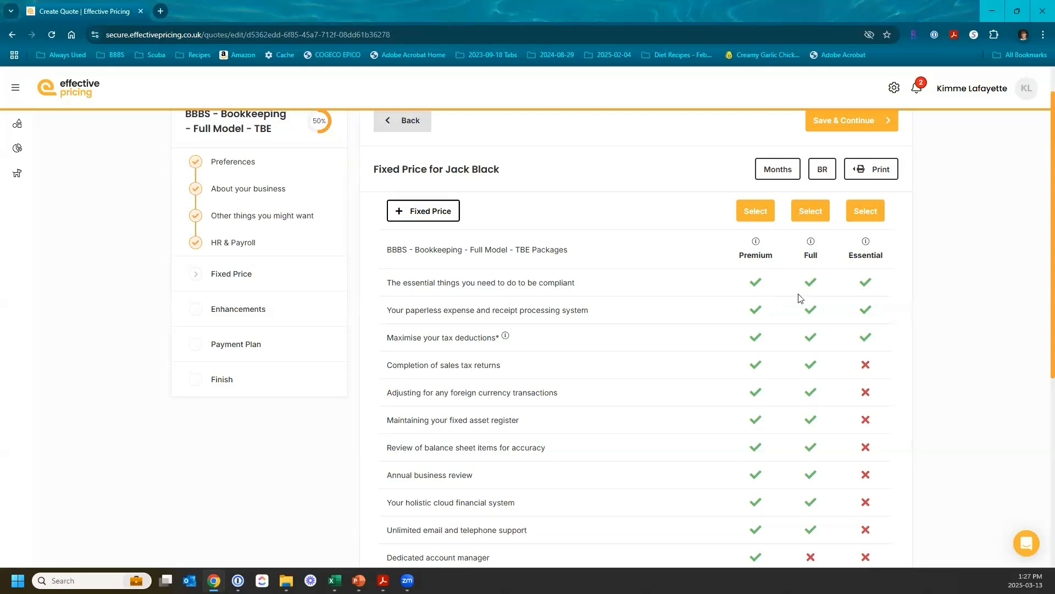
scroll(847, 302, down, 4)
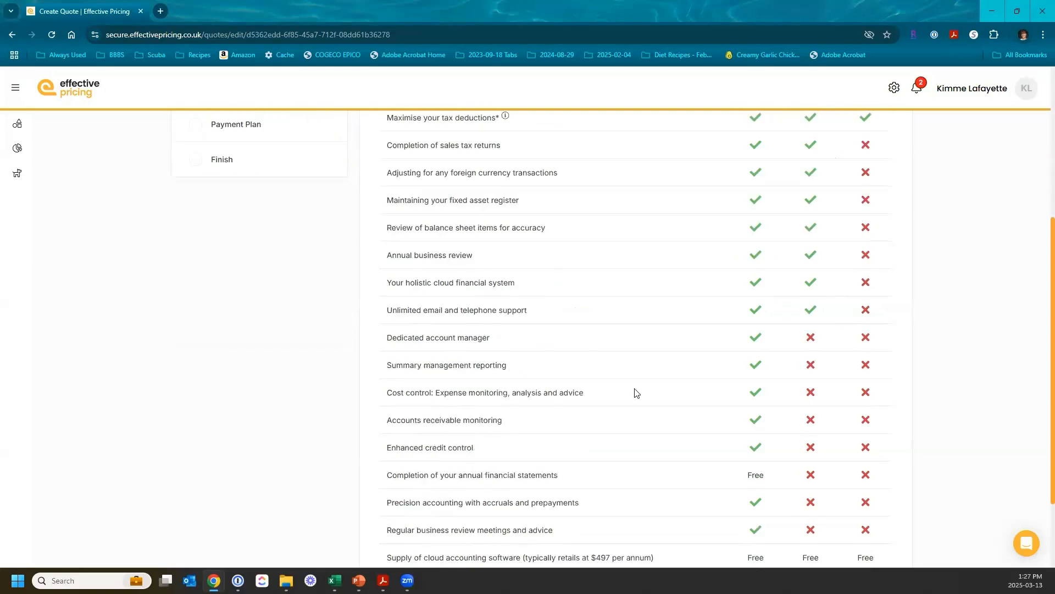
scroll(634, 393, down, 2)
scroll(635, 392, up, 7)
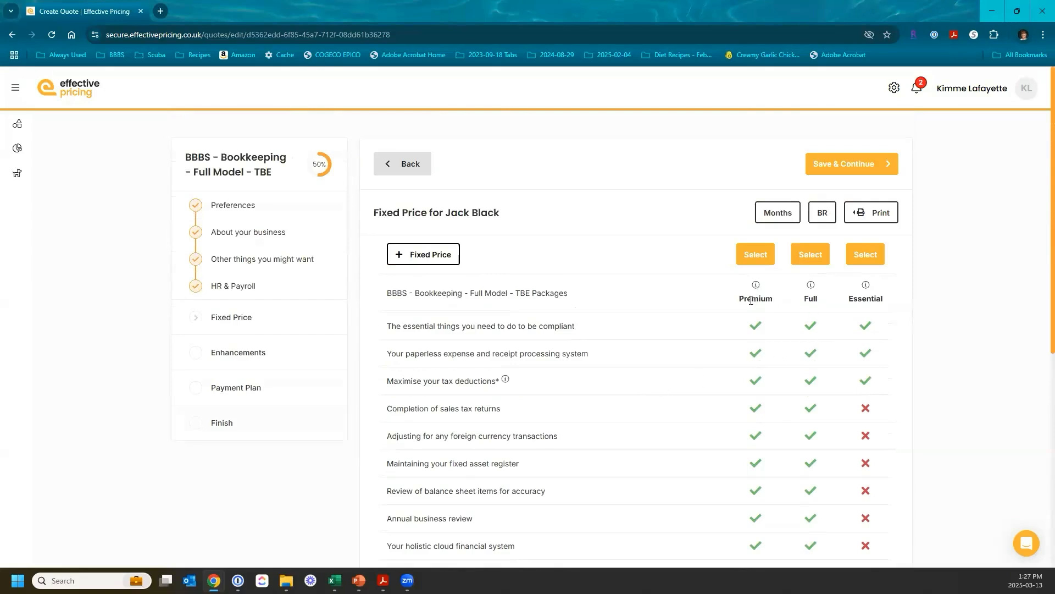
- Show the fixed prices in the package comparison, review them against the included services, and select the Premium package for the quote
click(750, 258)
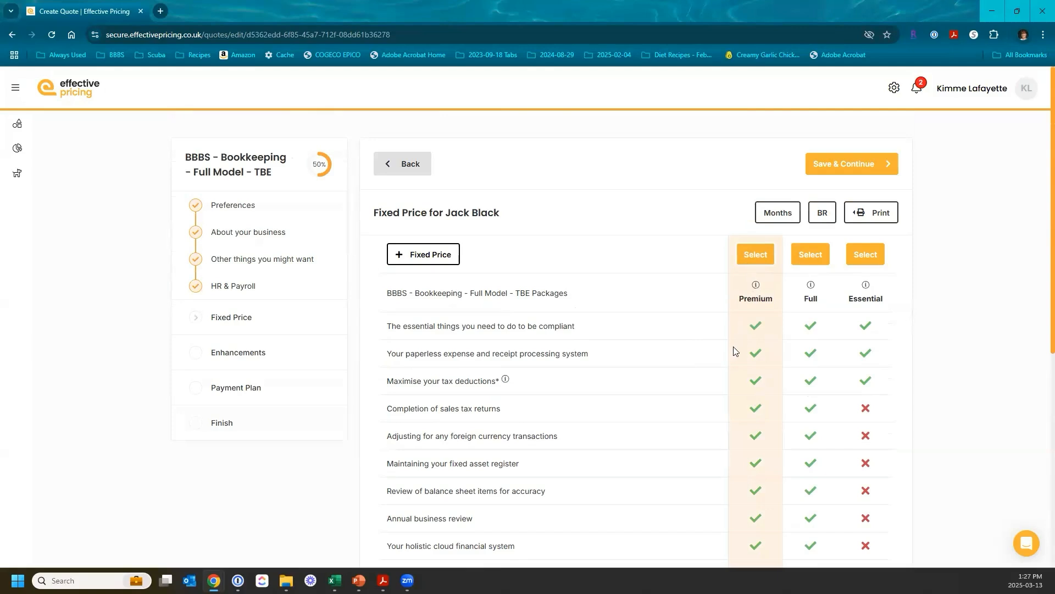
click(439, 260)
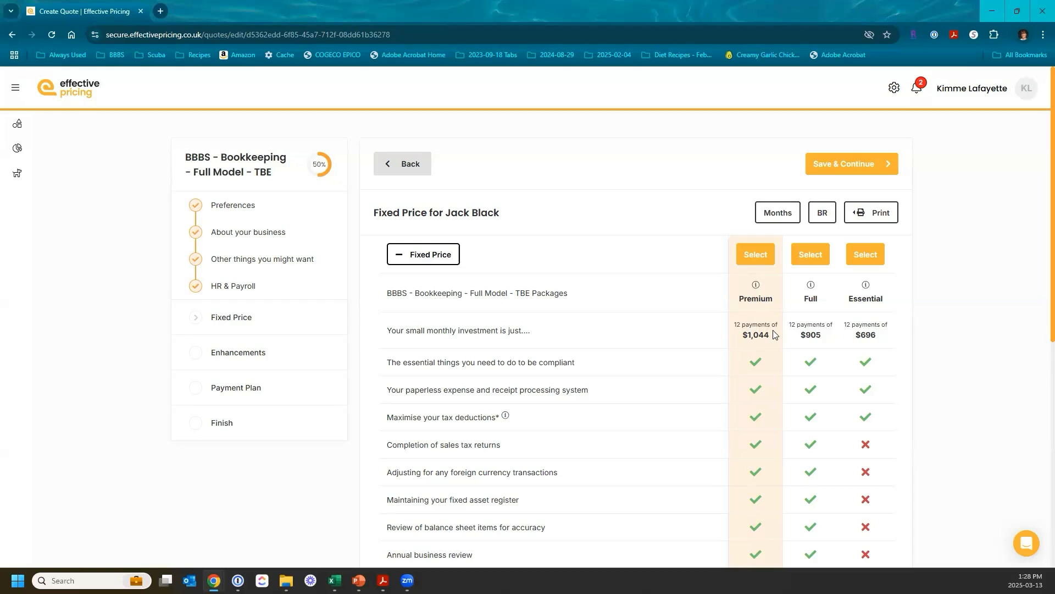
scroll(773, 335, down, 8)
scroll(773, 334, up, 8)
scroll(840, 352, down, 7)
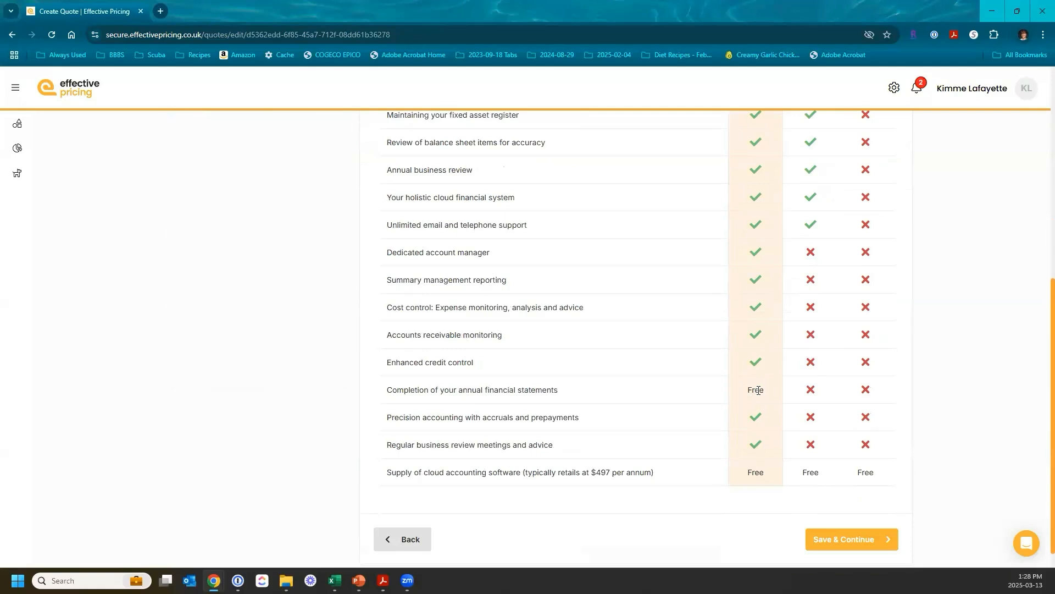
scroll(759, 391, up, 5)
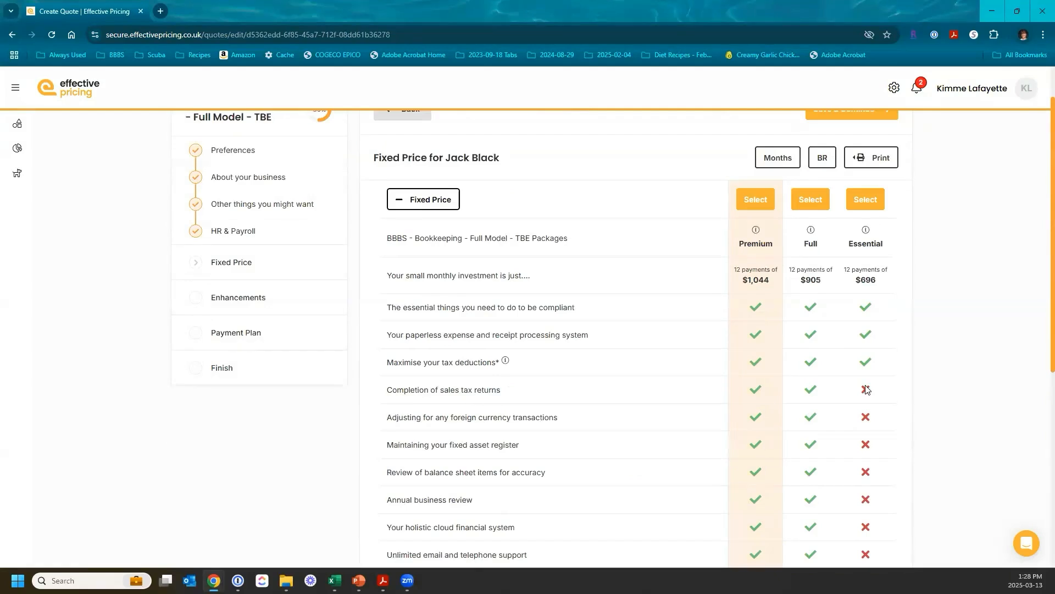
scroll(867, 389, up, 1)
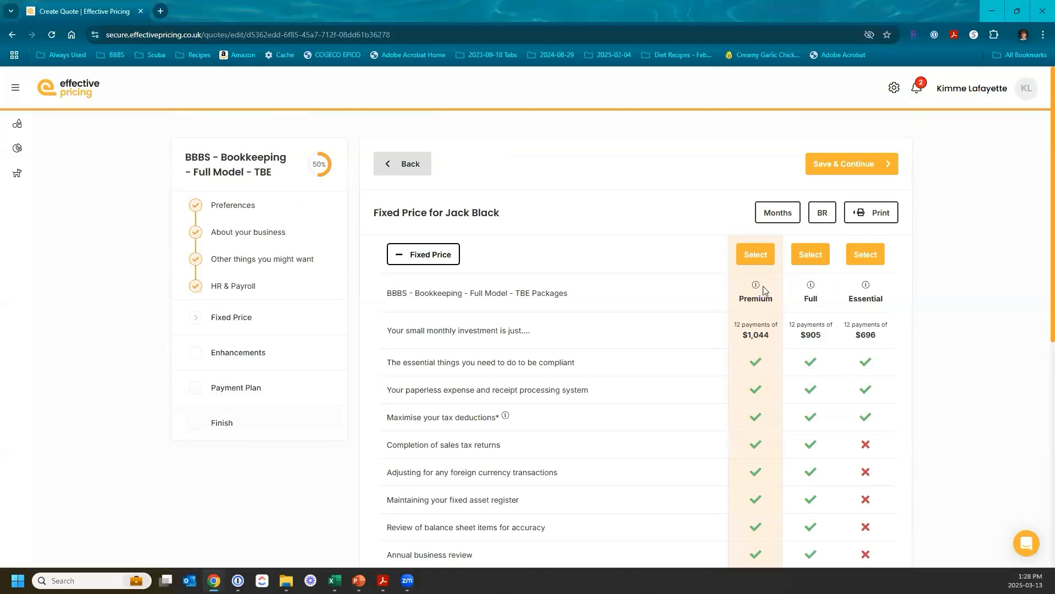
mouse_move(756, 285)
click(750, 257)
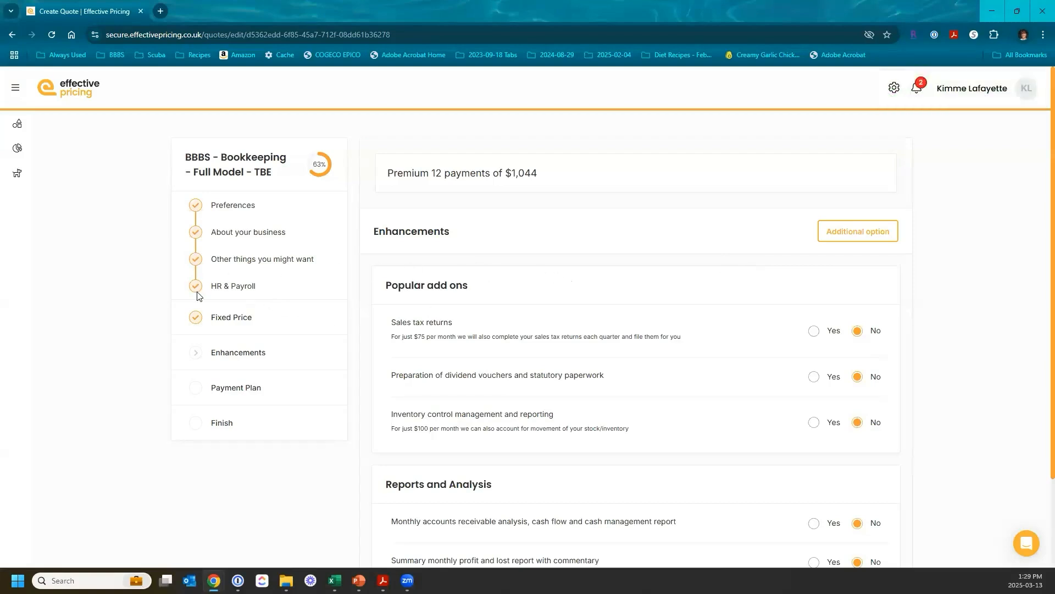
- Return to Fixed Price and apply the behavioural rewards for scanning purchase invoices with ReceiptBank and paying monthly in advance using ACH
click(236, 314)
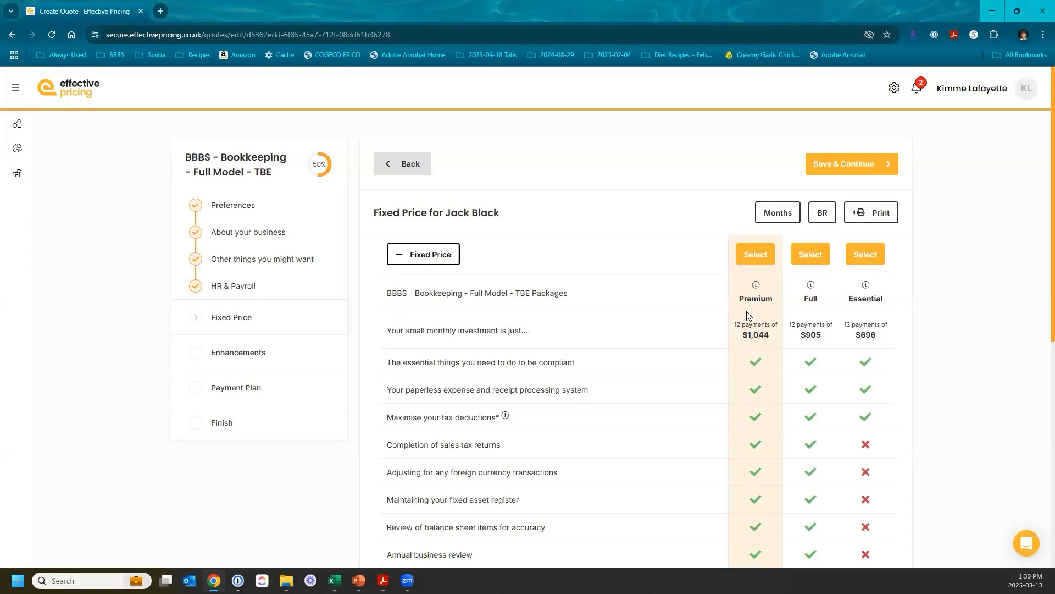
click(821, 214)
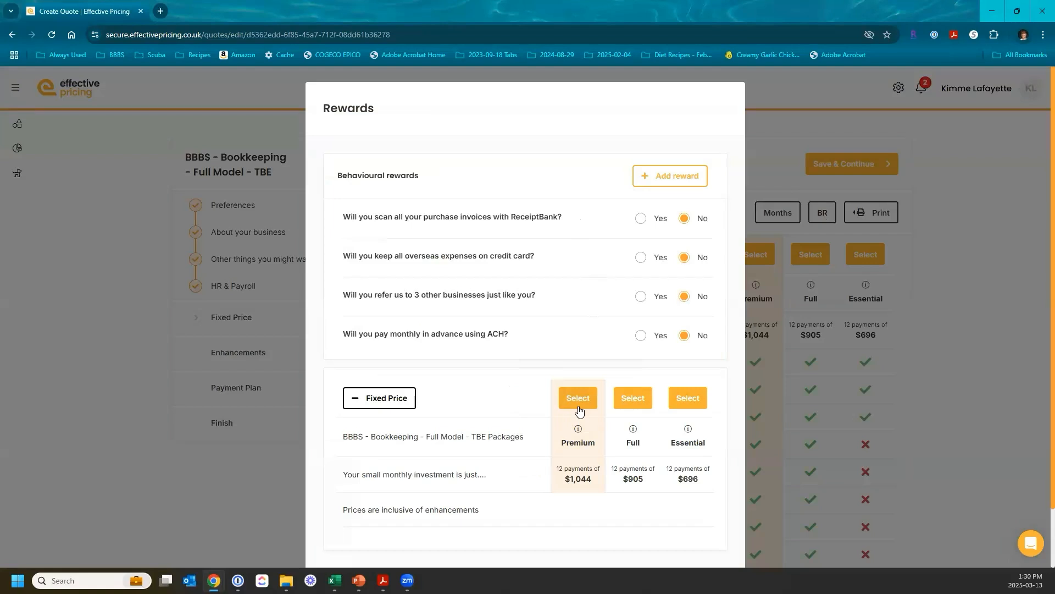
click(640, 219)
click(641, 335)
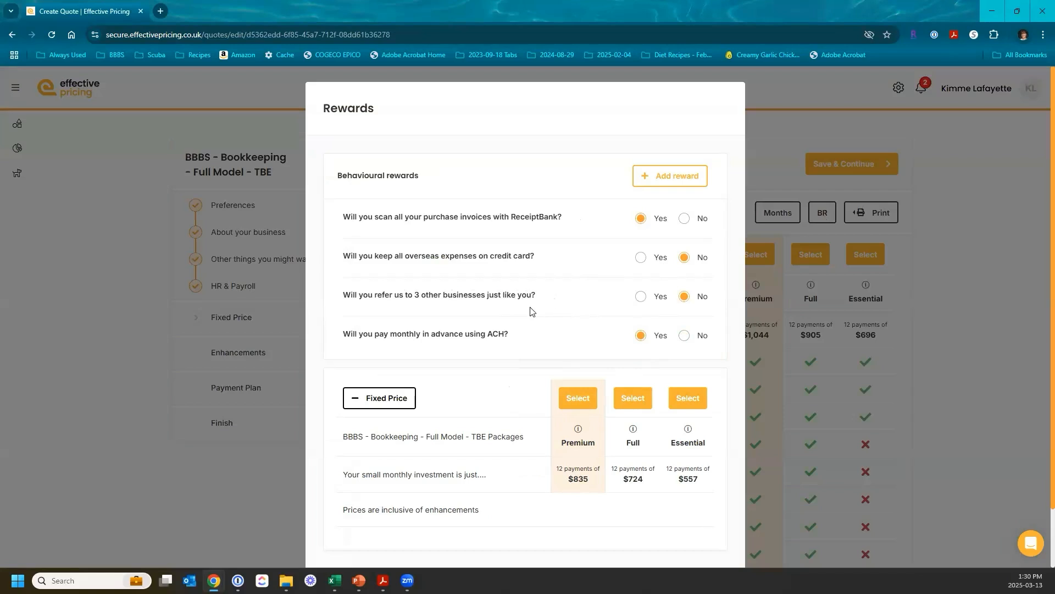
scroll(530, 334, down, 1)
click(694, 525)
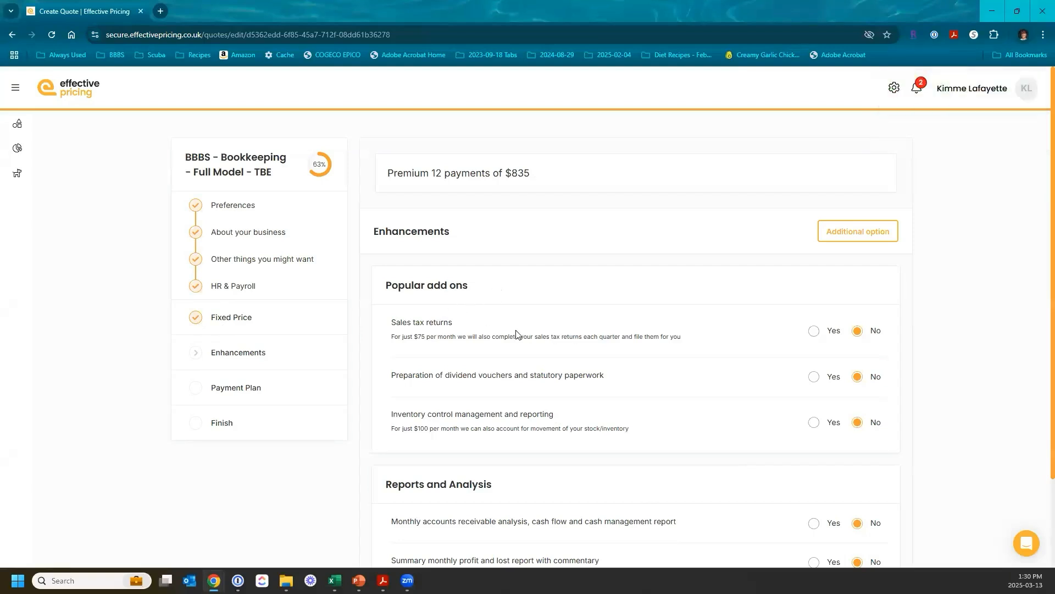
- Add the monthly accounts receivable analysis, cash flow and cash management report, and save the Enhancements section
scroll(516, 333, down, 2)
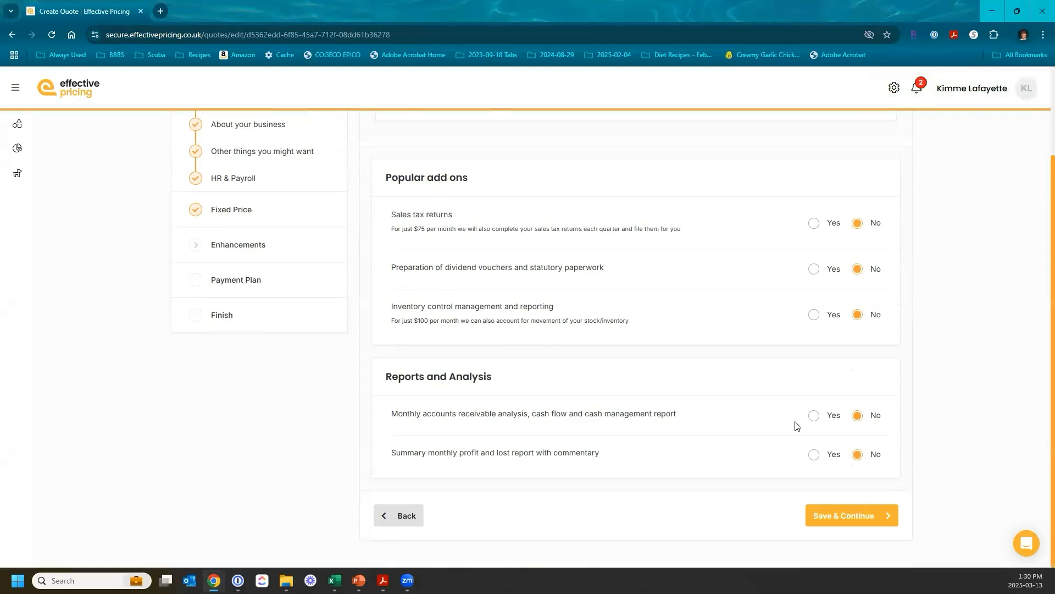
click(814, 417)
scroll(680, 398, up, 2)
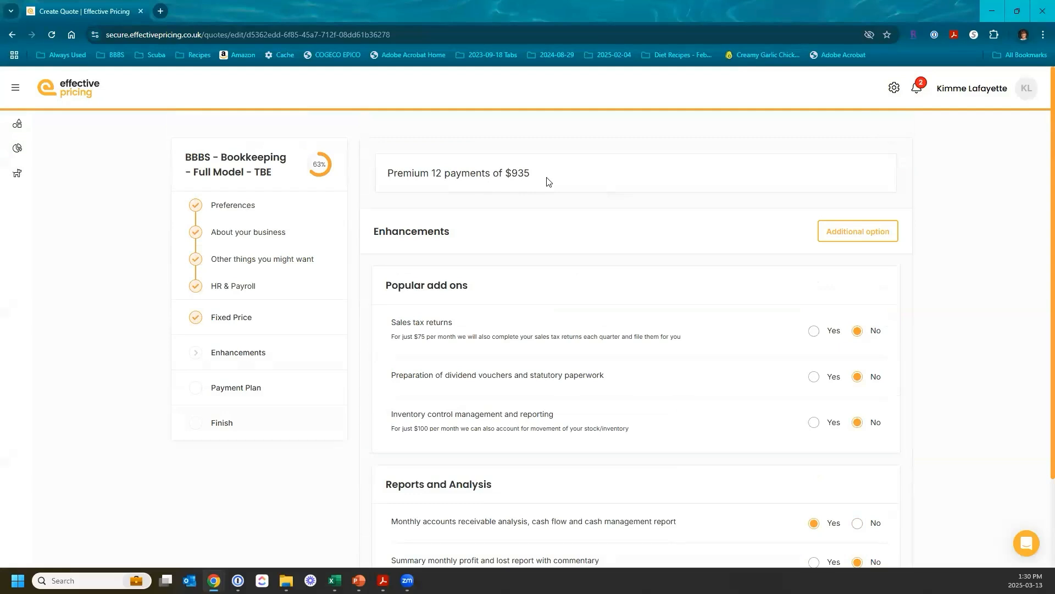
scroll(547, 181, down, 2)
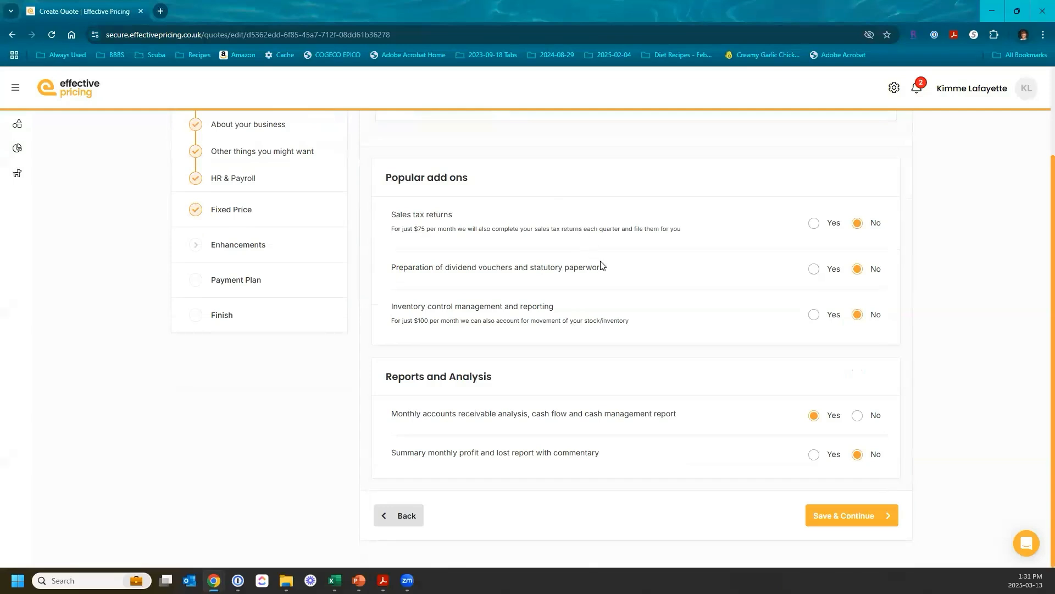
click(835, 511)
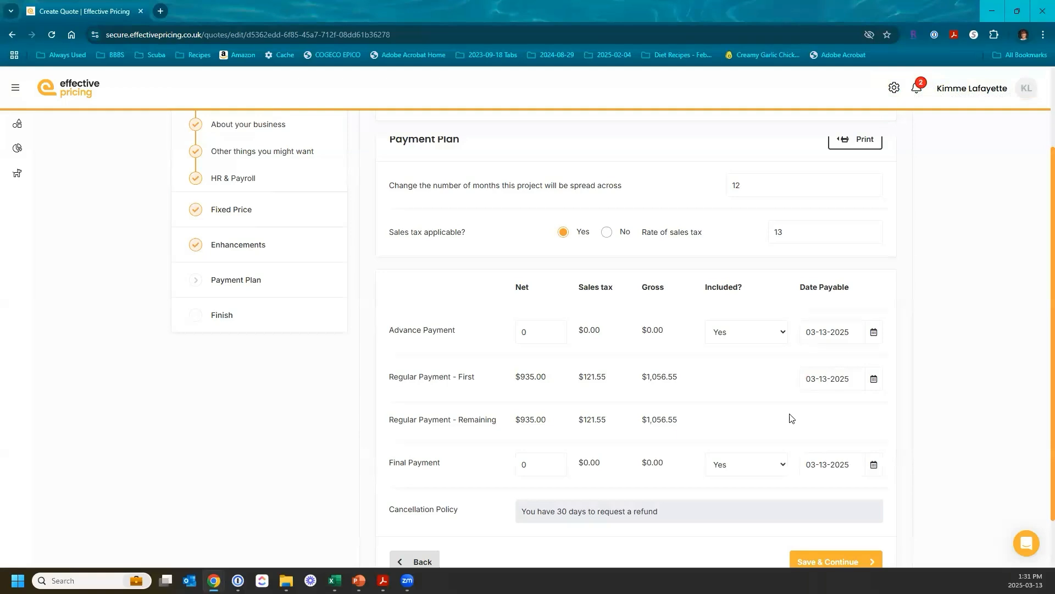
- Review the payment plan's months, sales tax, payment amounts and cancellation policy, and save the section
scroll(792, 417, up, 2)
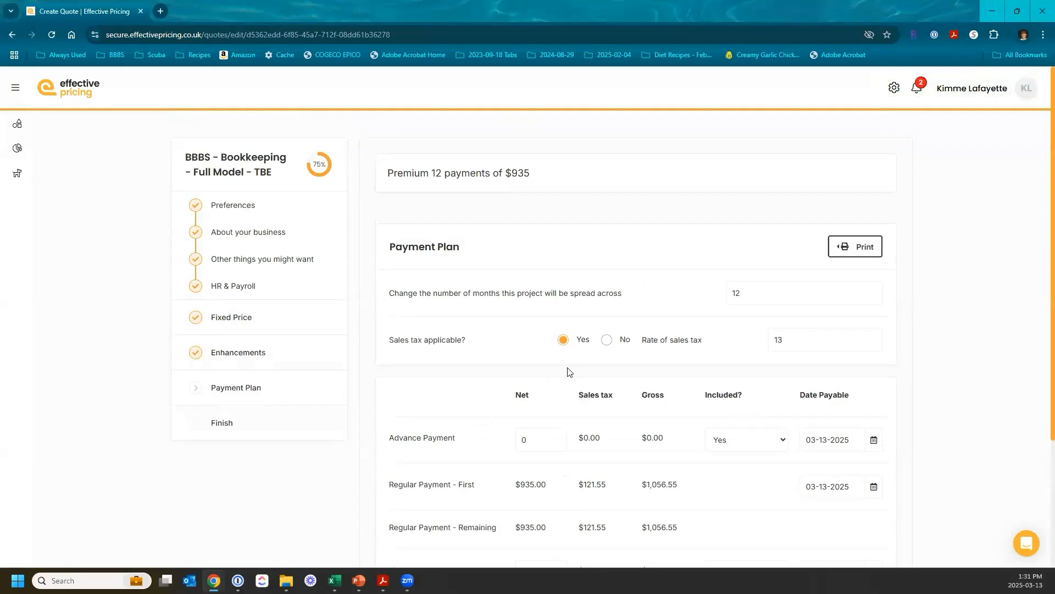
scroll(571, 379, down, 2)
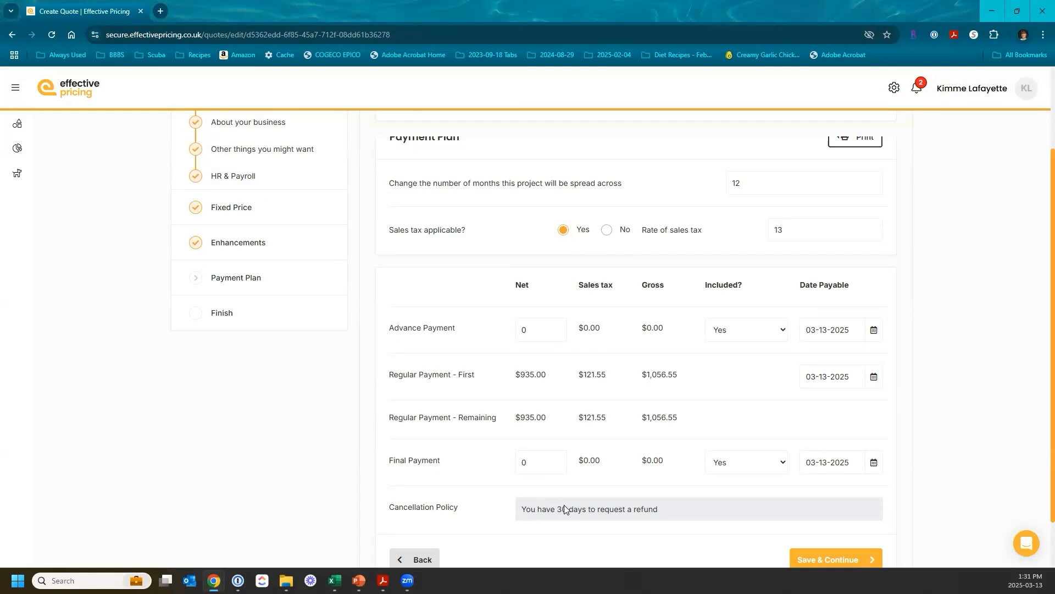
scroll(564, 508, down, 1)
scroll(564, 509, up, 2)
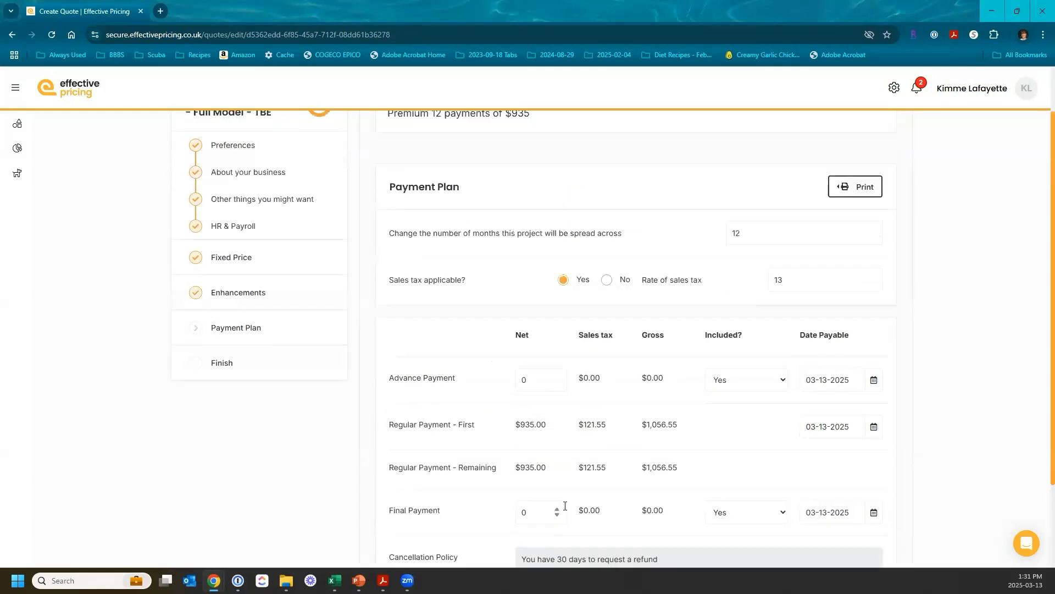
scroll(564, 509, down, 2)
click(818, 500)
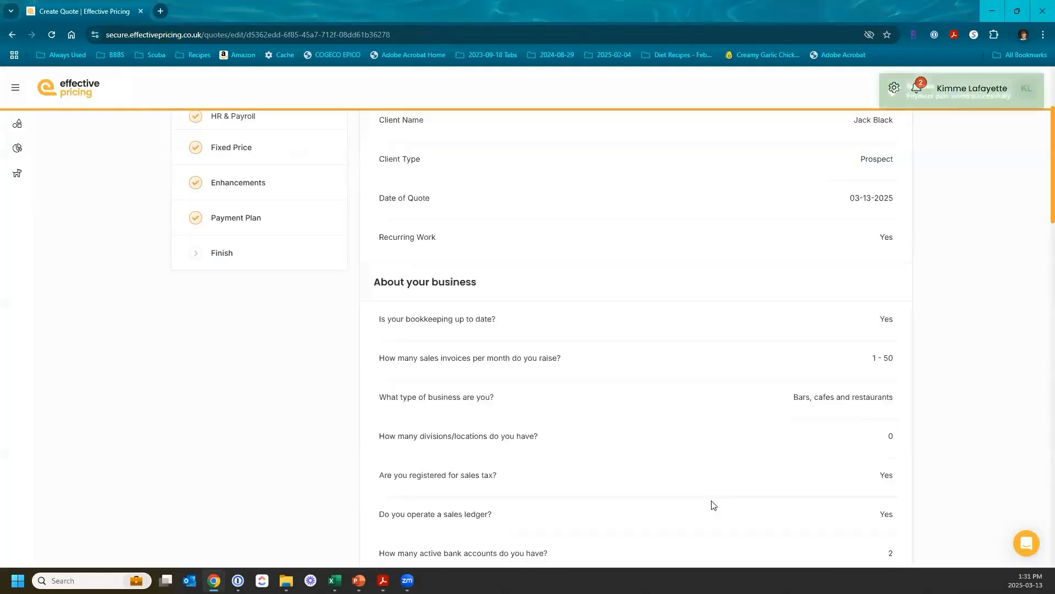
- Review the full quote summary, then save the quote and confirm its completion
scroll(713, 504, up, 3)
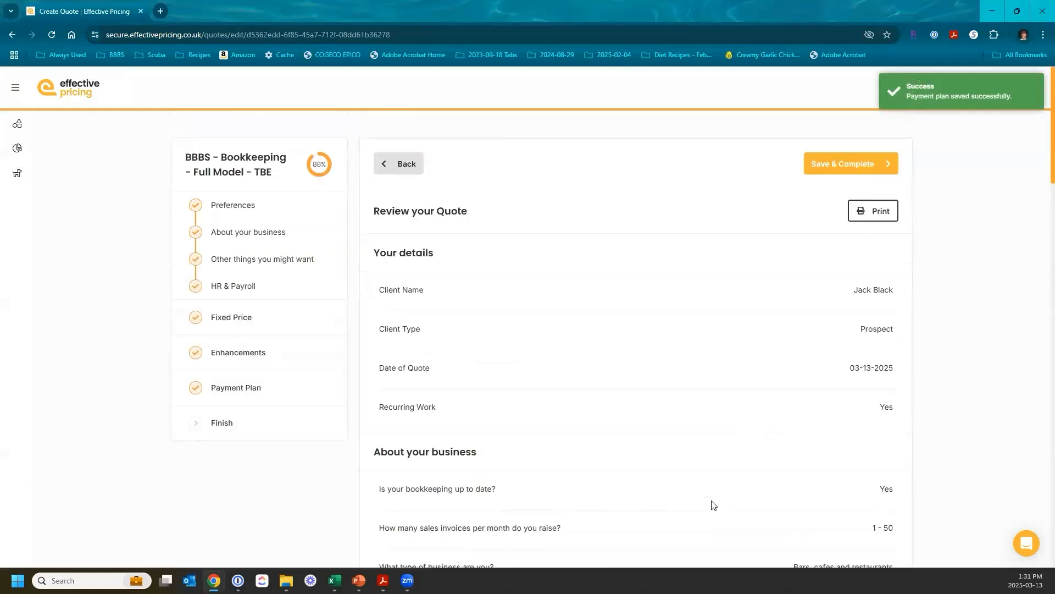
scroll(713, 504, down, 14)
scroll(713, 504, up, 4)
scroll(714, 505, up, 10)
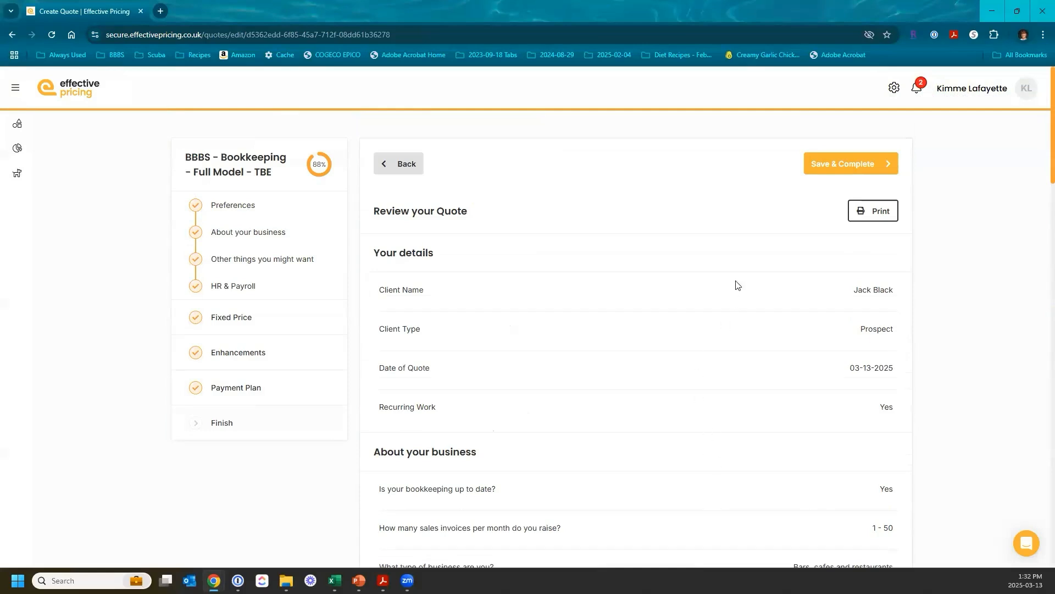
click(837, 172)
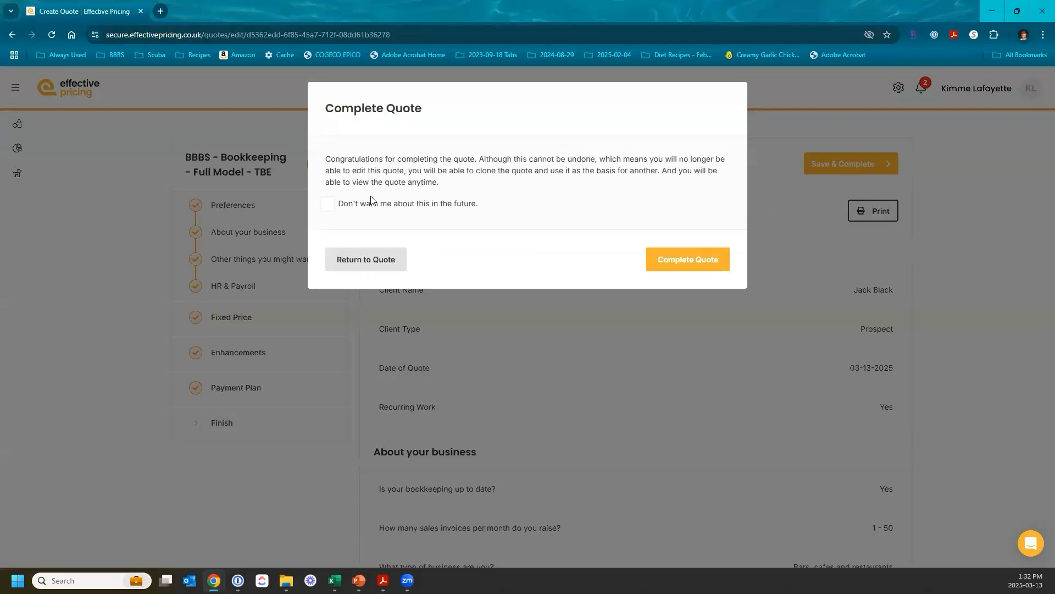
click(688, 260)
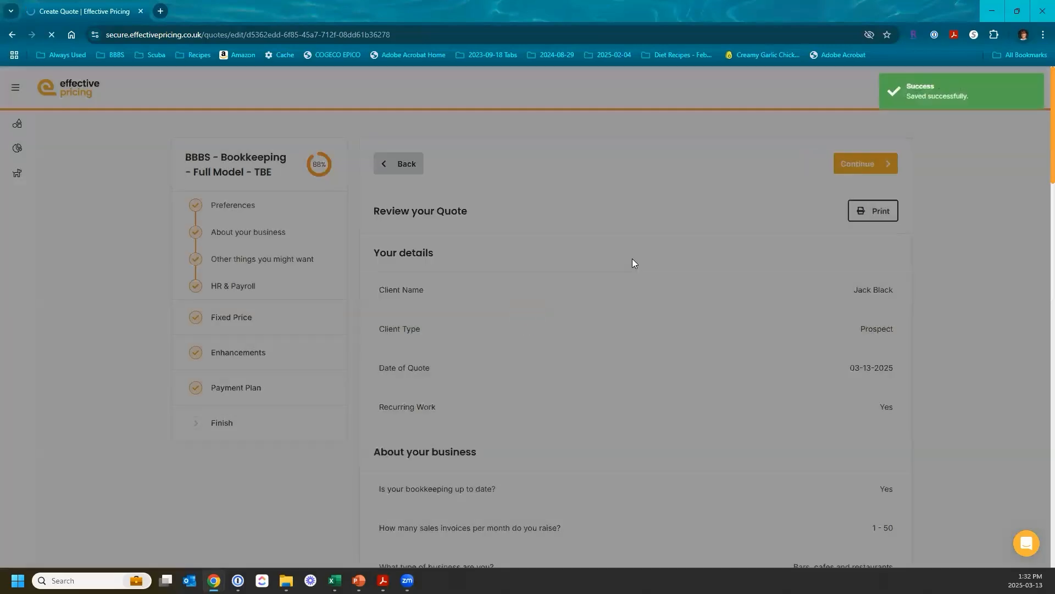